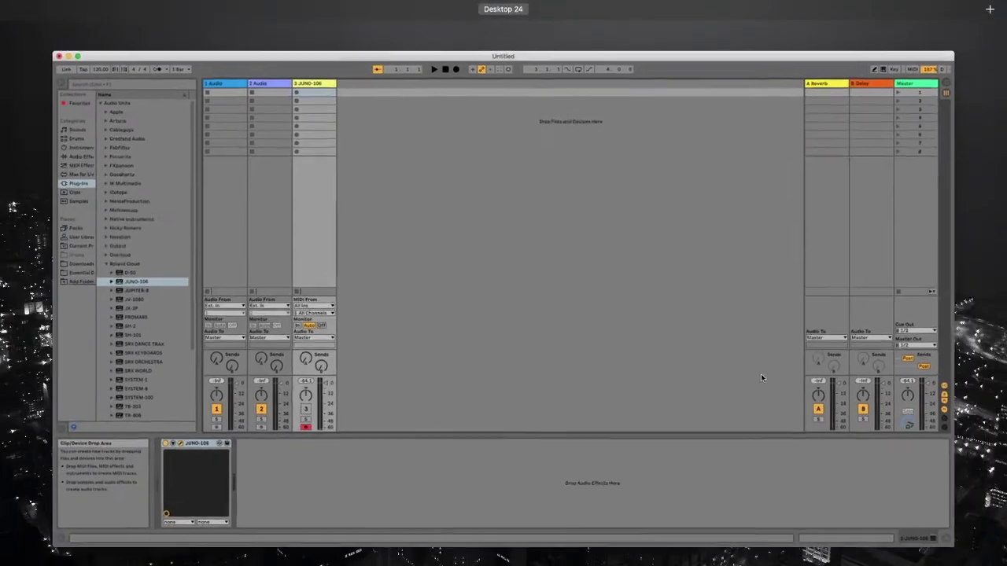
{"action": "key", "text": "ctrl+Up"}
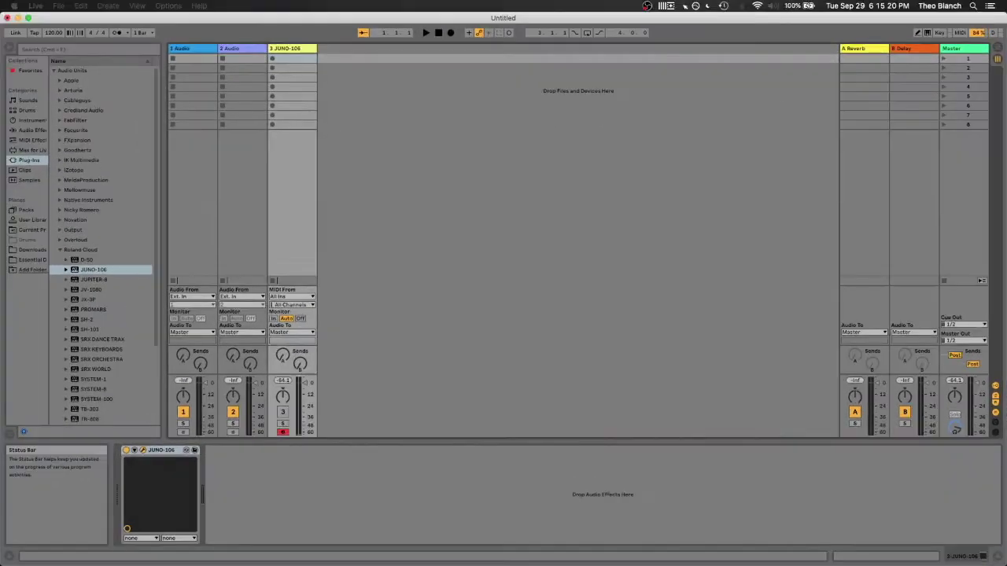
{"action": "left_click_drag", "start_coordinate": [514, 384], "coordinate": [613, 129]}
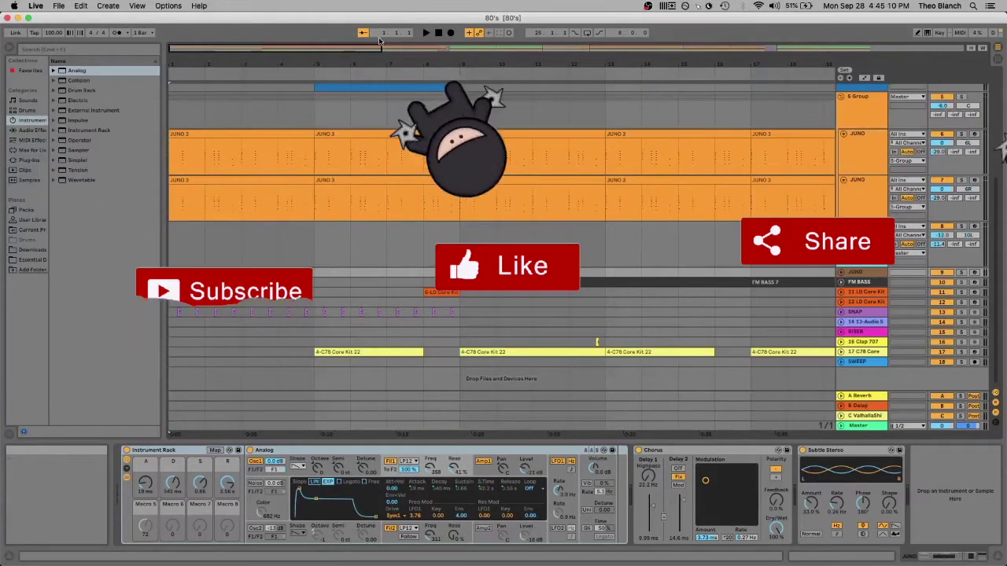
Play the arrangement from the beginning with the timeline zoomed in and following the playhead.
{"action": "scroll", "coordinate": [335, 150], "scroll_direction": "up", "scroll_amount": 5}
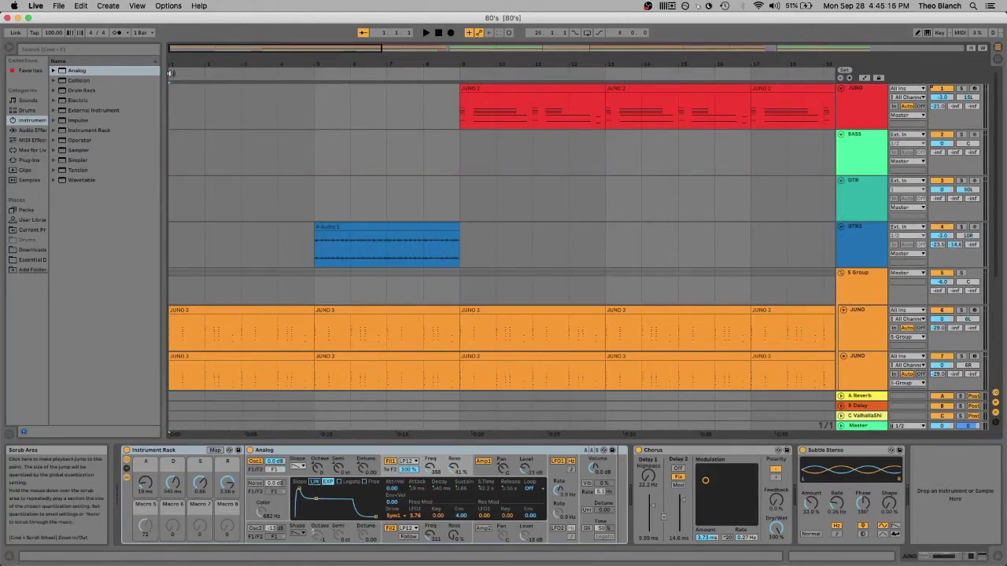
{"action": "key", "text": "space"}
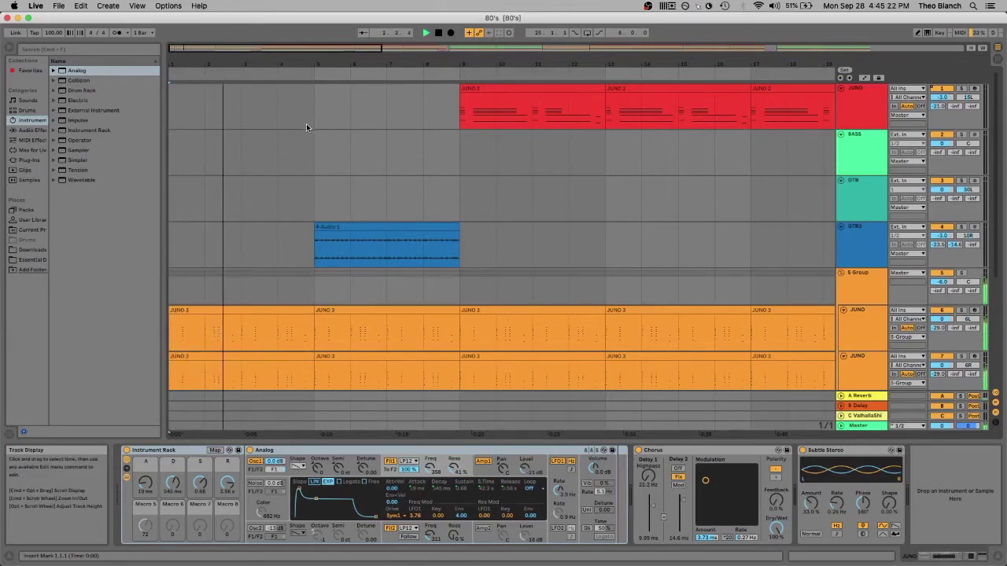
{"action": "key", "text": "super+shift+f"}
{"action": "key", "text": "plus"}
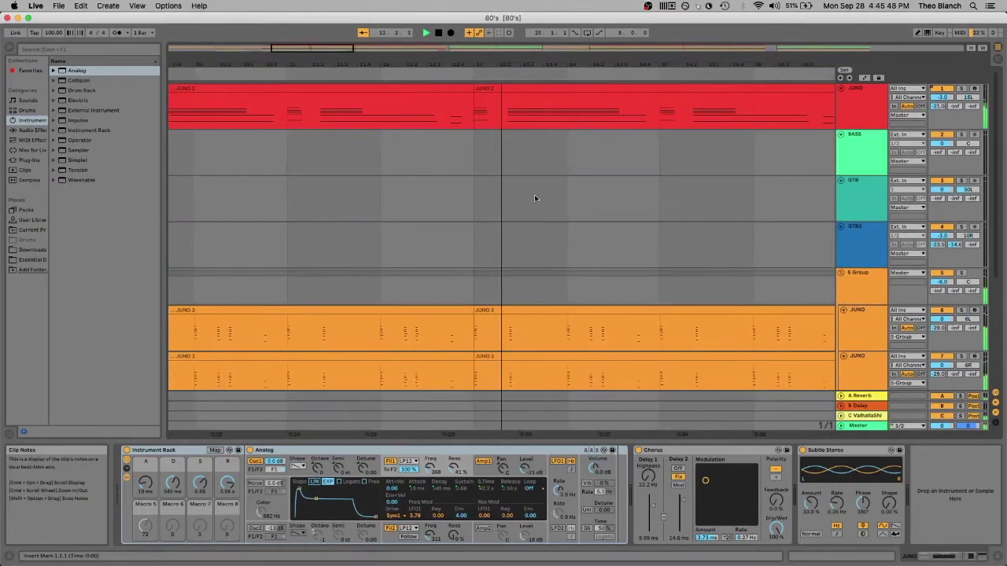
Unfold the FM BASS, 17 C78 Core and 16 Clap 707 tracks in the arrangement.
{"action": "scroll", "coordinate": [588, 214], "scroll_direction": "down", "scroll_amount": 5}
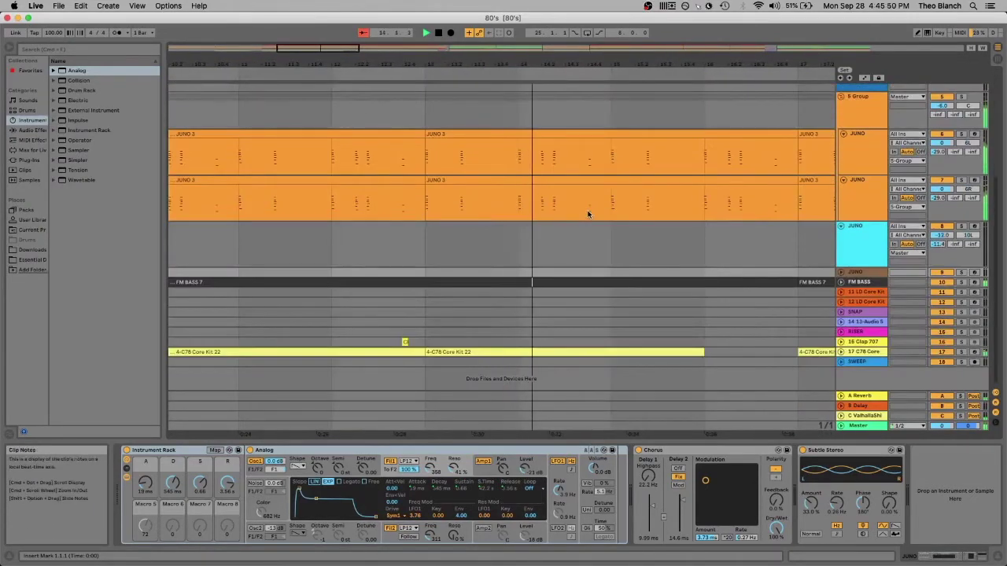
{"action": "left_click", "coordinate": [840, 284]}
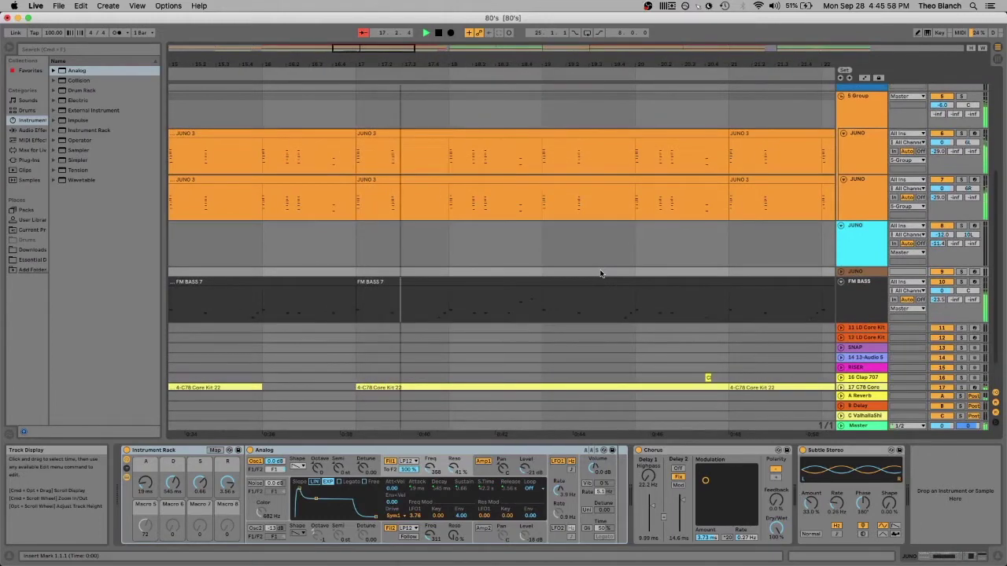
{"action": "scroll", "coordinate": [601, 274], "scroll_direction": "down", "scroll_amount": 2}
{"action": "left_click", "coordinate": [840, 348]}
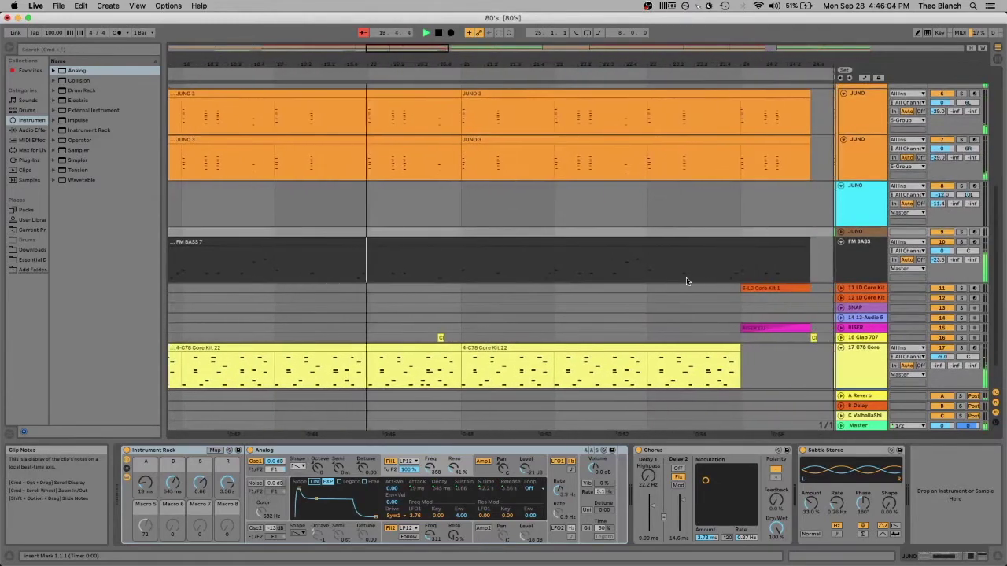
{"action": "left_click", "coordinate": [841, 338]}
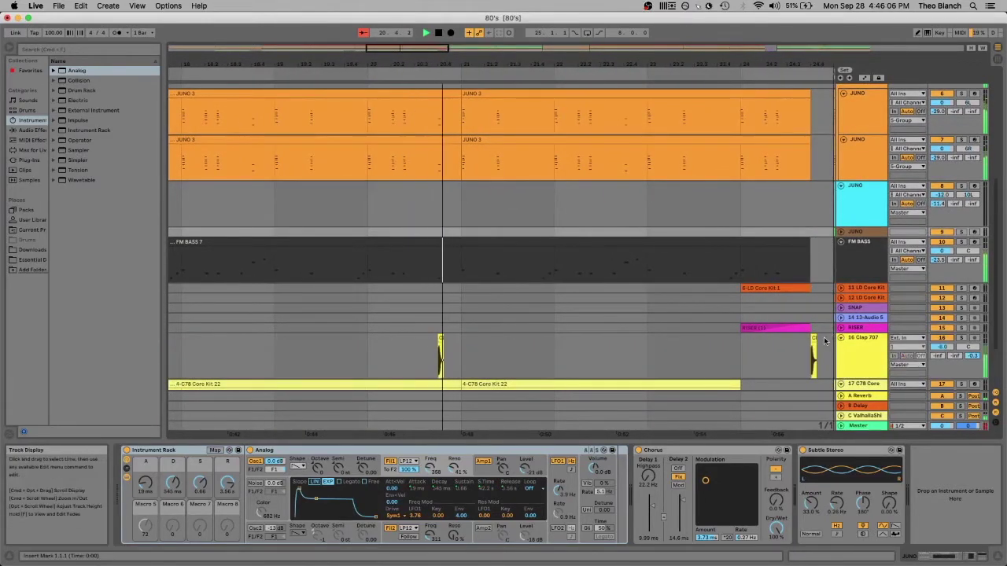
Unfold the RISER and 11 LD Core Kit tracks to show their clips just before the chorus.
{"action": "scroll", "coordinate": [710, 317], "scroll_direction": "right", "scroll_amount": 5}
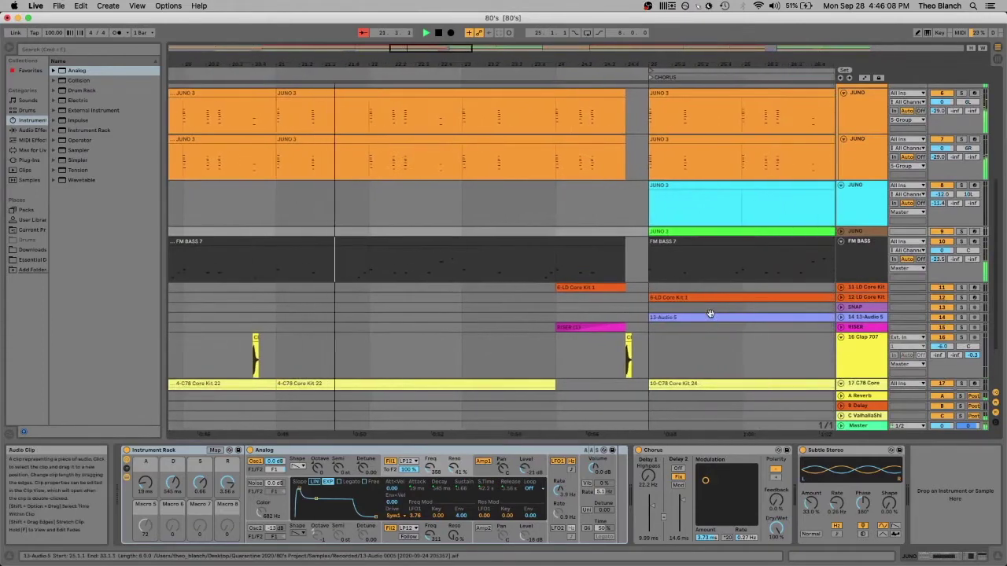
{"action": "left_click", "coordinate": [841, 327]}
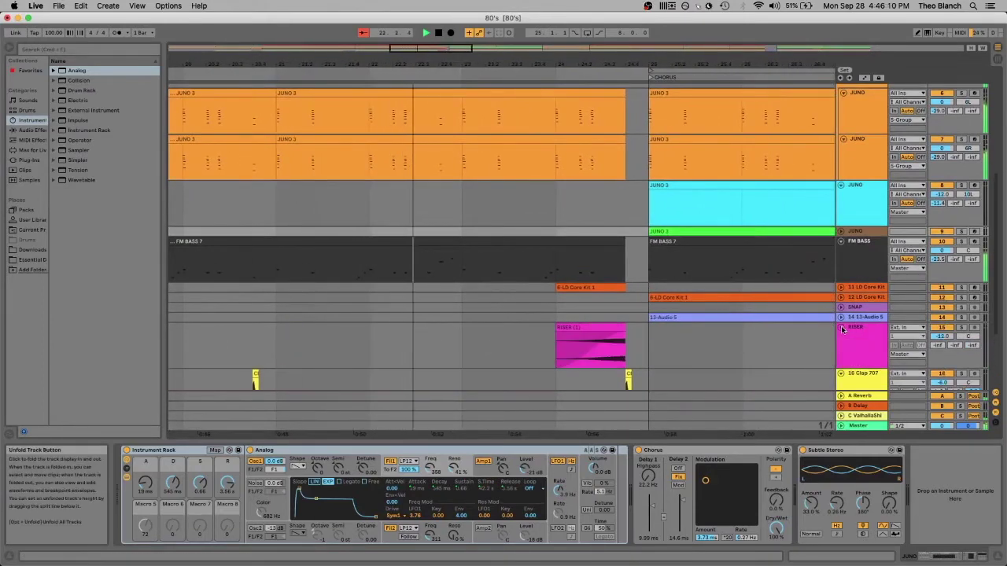
{"action": "scroll", "coordinate": [691, 309], "scroll_direction": "right", "scroll_amount": 3}
{"action": "scroll", "coordinate": [691, 308], "scroll_direction": "down", "scroll_amount": 1}
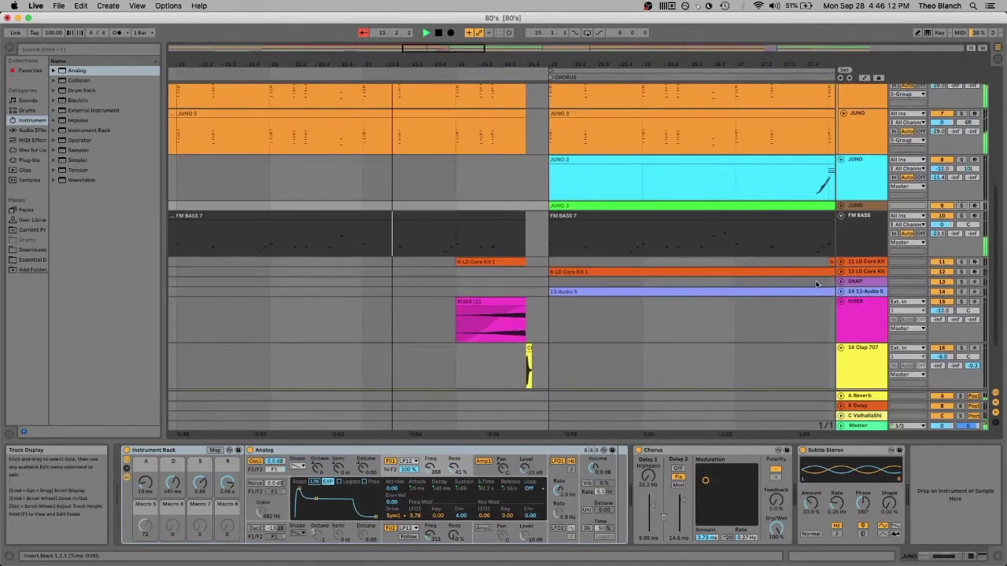
{"action": "left_click", "coordinate": [840, 262]}
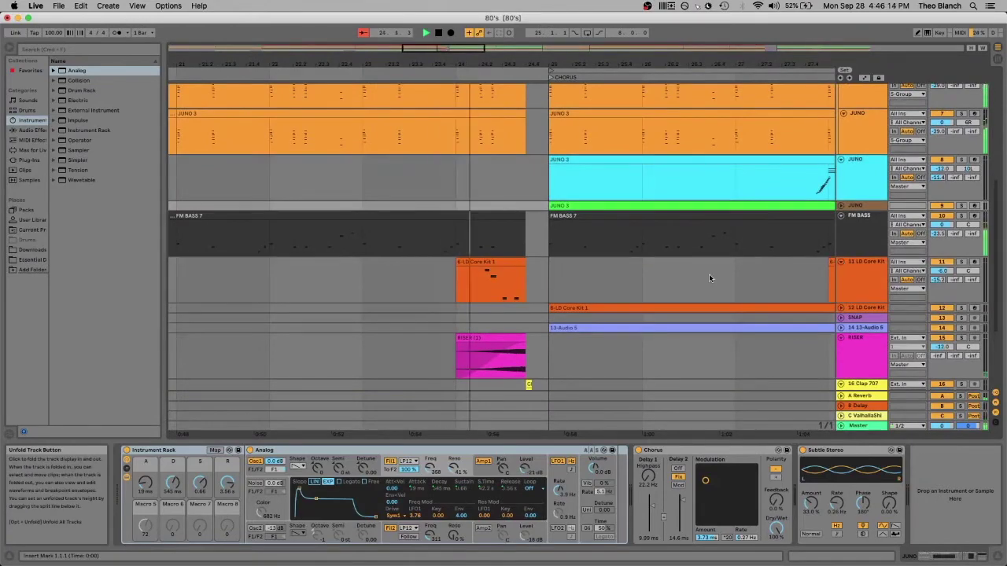
Examine the chorus, verse and hook sections during playback, showing the devices of the first JUNO track in the S Group.
{"action": "scroll", "coordinate": [709, 277], "scroll_direction": "right", "scroll_amount": 2}
{"action": "scroll", "coordinate": [708, 277], "scroll_direction": "down", "scroll_amount": 1}
{"action": "scroll", "coordinate": [709, 277], "scroll_direction": "right", "scroll_amount": 5}
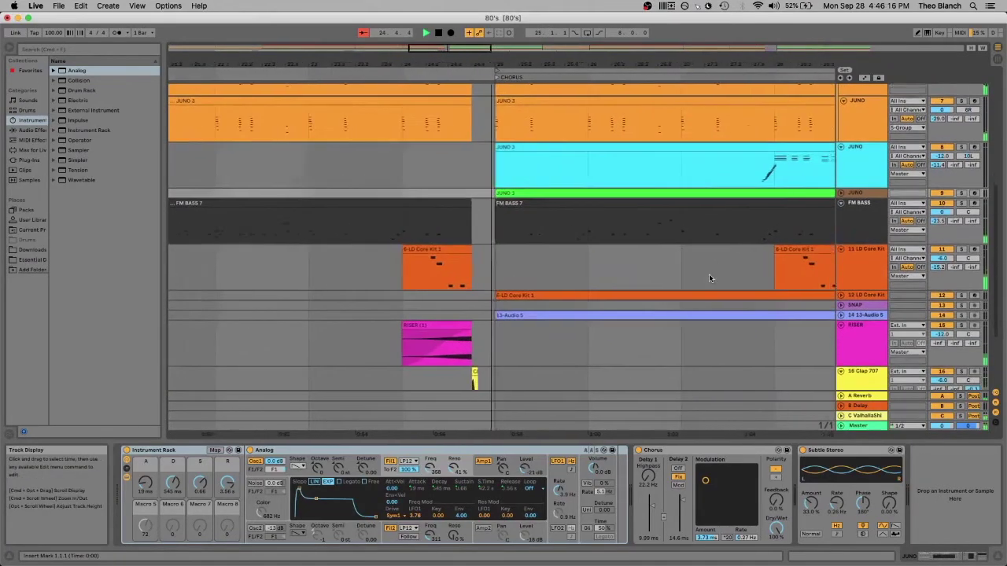
{"action": "scroll", "coordinate": [709, 277], "scroll_direction": "up", "scroll_amount": 4}
{"action": "scroll", "coordinate": [709, 277], "scroll_direction": "up", "scroll_amount": 1}
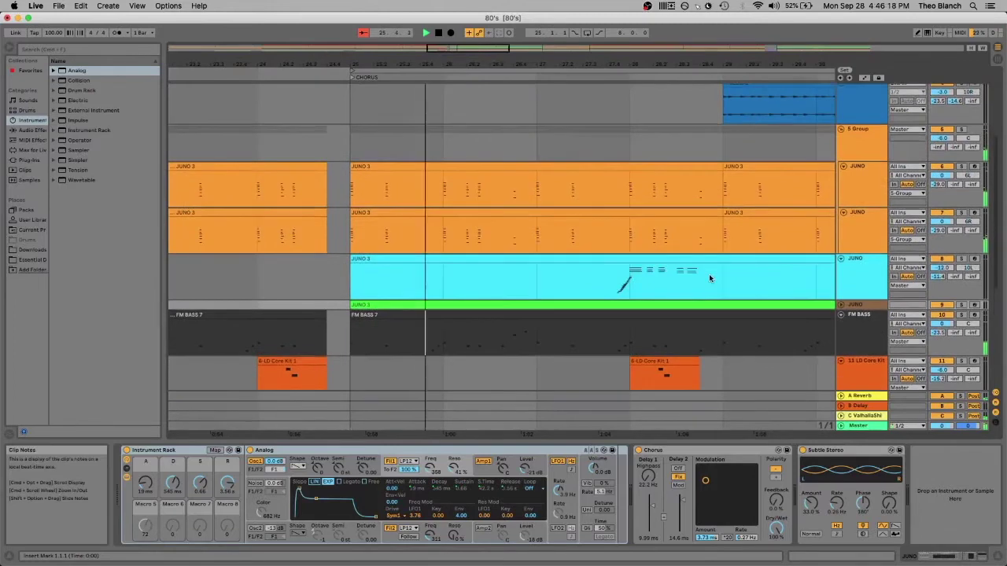
{"action": "scroll", "coordinate": [709, 278], "scroll_direction": "right", "scroll_amount": 3}
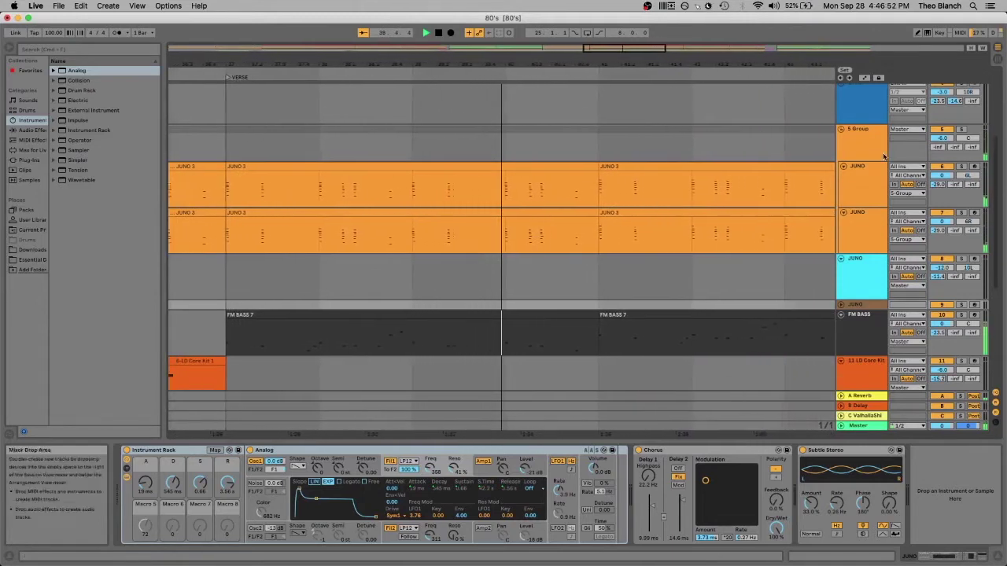
{"action": "left_click", "coordinate": [870, 174]}
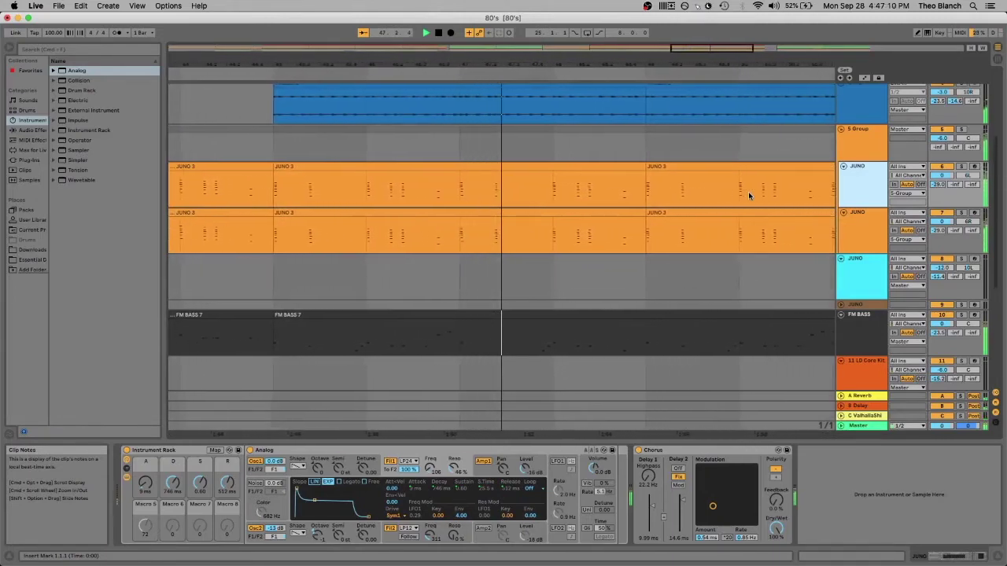
{"action": "scroll", "coordinate": [749, 195], "scroll_direction": "up", "scroll_amount": 5}
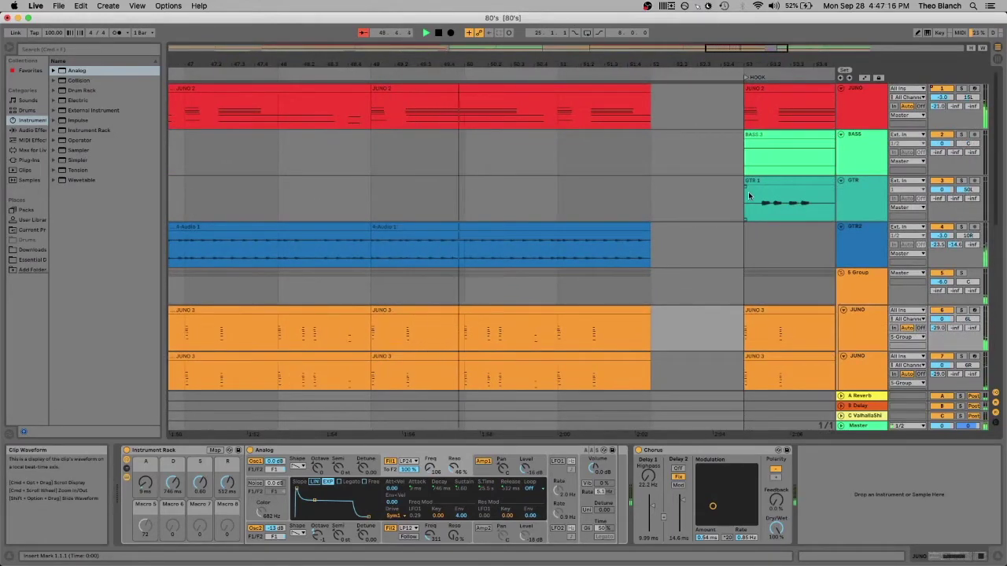
{"action": "scroll", "coordinate": [749, 195], "scroll_direction": "down", "scroll_amount": 5}
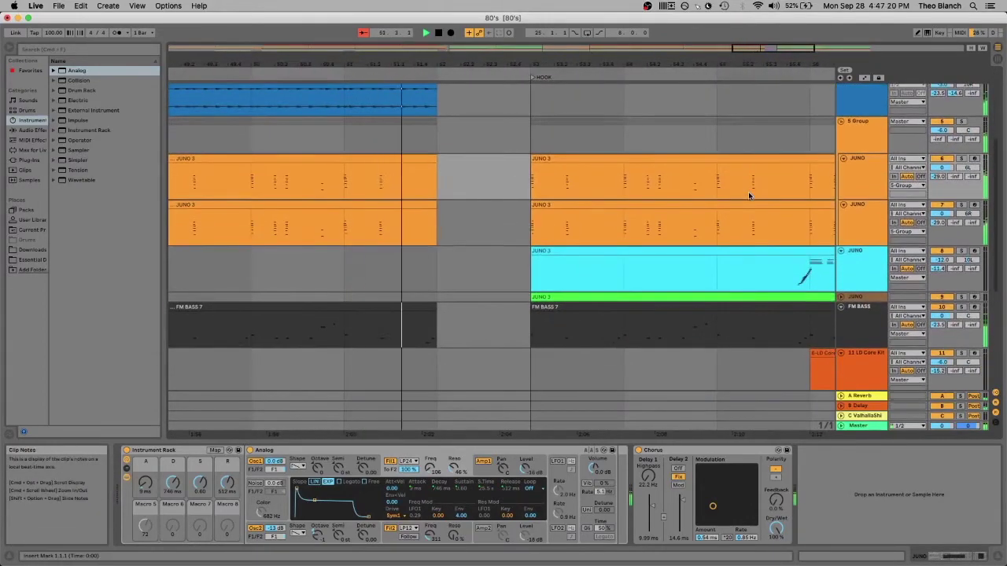
{"action": "scroll", "coordinate": [748, 191], "scroll_direction": "up", "scroll_amount": 4}
{"action": "scroll", "coordinate": [748, 193], "scroll_direction": "down", "scroll_amount": 10}
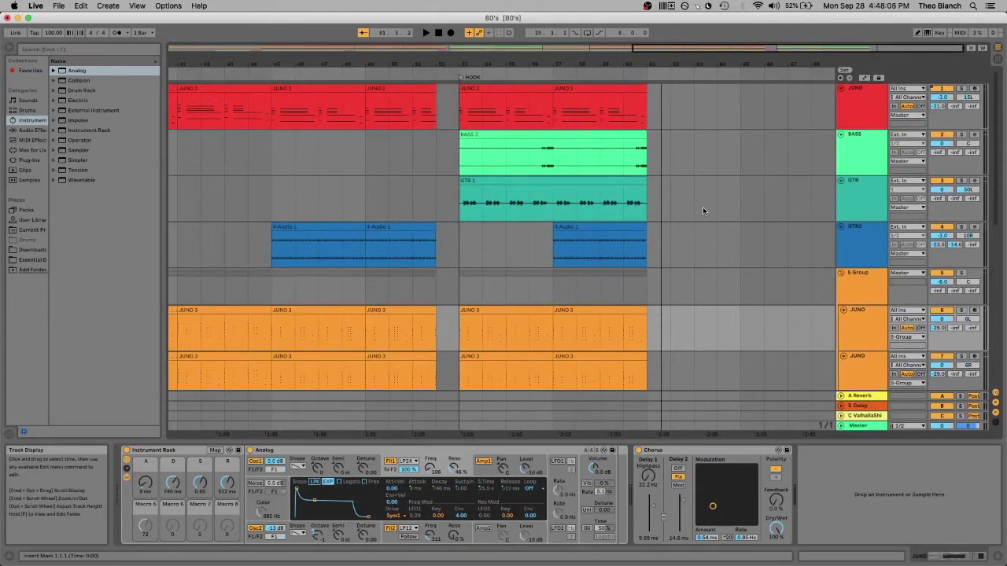
Solo the S Group and play its two JUNO tracks from the start of the arrangement.
{"action": "left_click", "coordinate": [374, 452]}
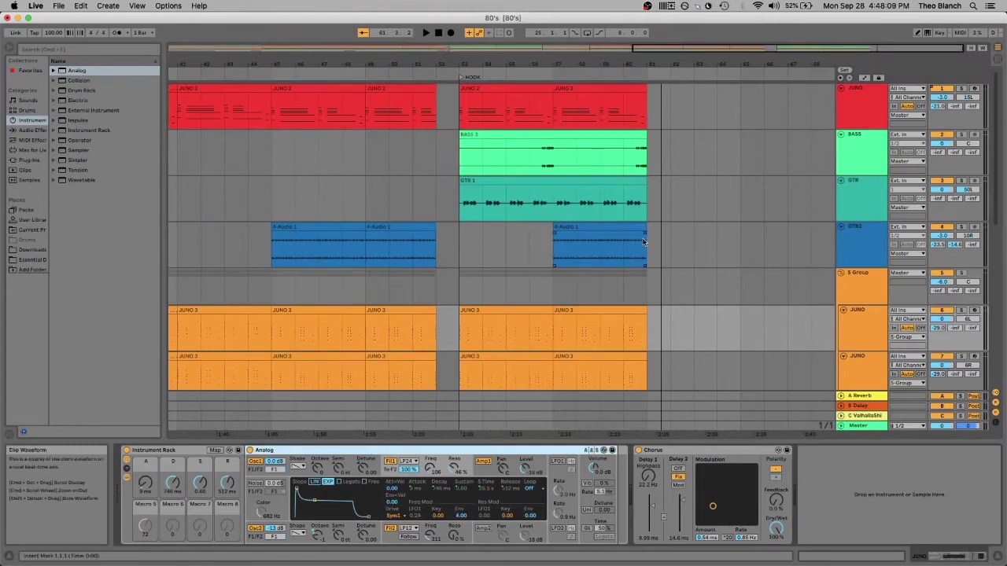
{"action": "scroll", "coordinate": [588, 272], "scroll_direction": "down", "scroll_amount": 4}
{"action": "scroll", "coordinate": [569, 224], "scroll_direction": "up", "scroll_amount": 5}
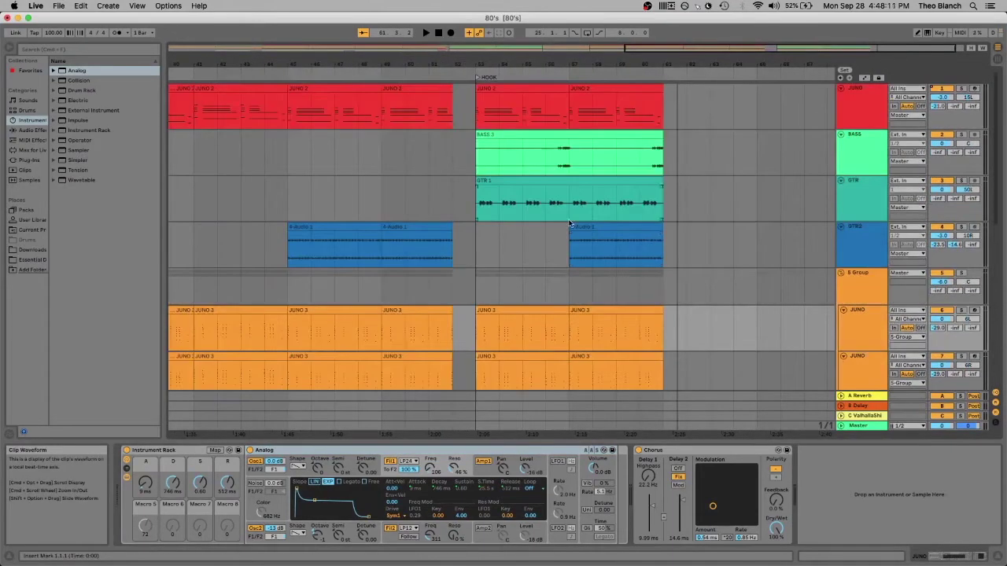
{"action": "scroll", "coordinate": [569, 223], "scroll_direction": "left", "scroll_amount": 5}
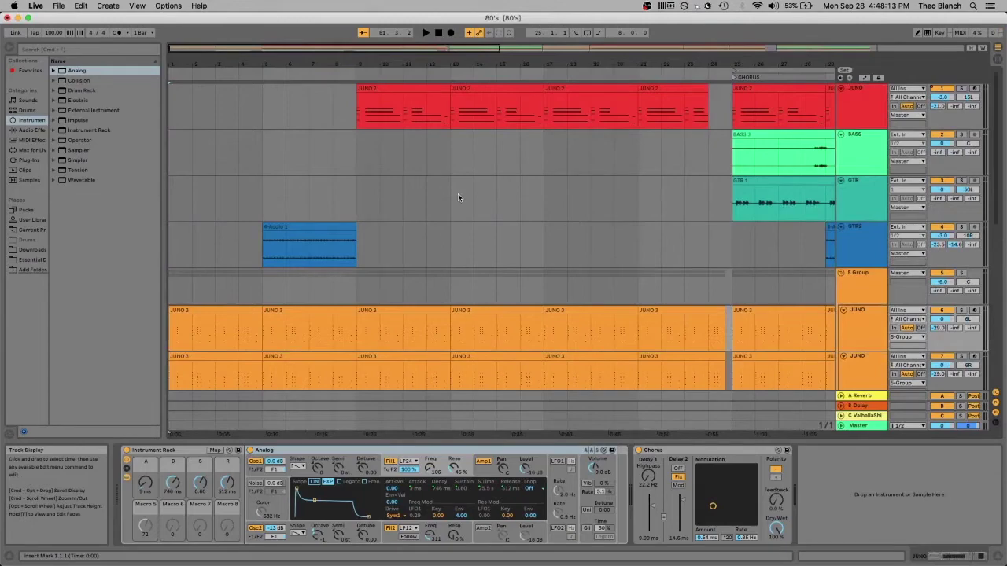
{"action": "scroll", "coordinate": [447, 229], "scroll_direction": "down", "scroll_amount": 2}
{"action": "scroll", "coordinate": [447, 232], "scroll_direction": "down", "scroll_amount": 1}
{"action": "scroll", "coordinate": [447, 233], "scroll_direction": "left", "scroll_amount": 1}
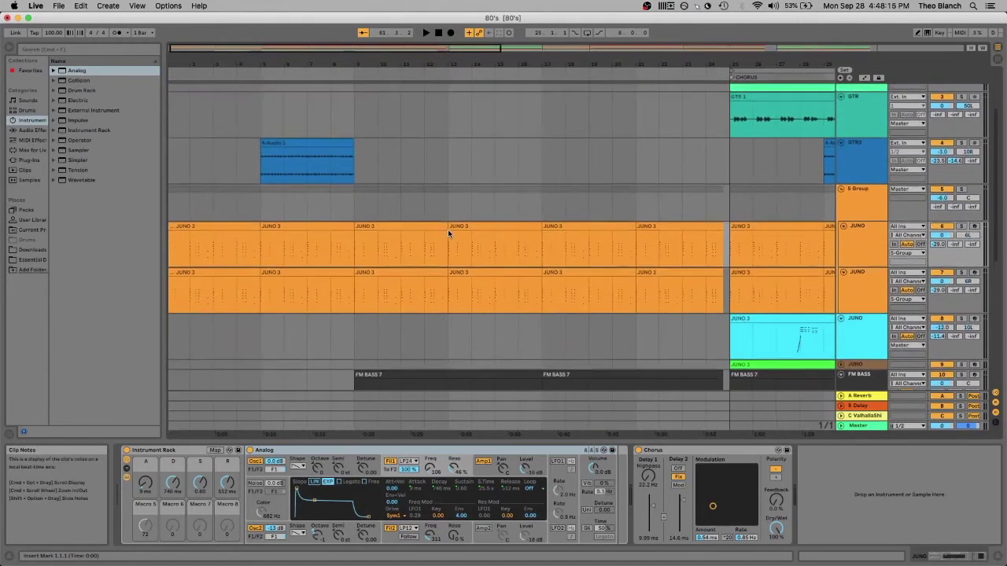
{"action": "scroll", "coordinate": [448, 233], "scroll_direction": "down", "scroll_amount": 1}
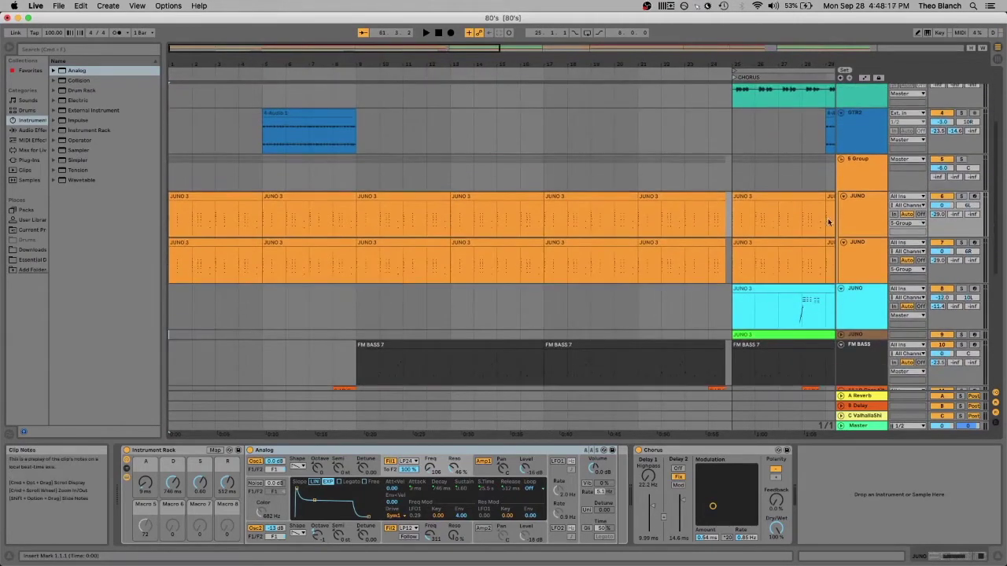
{"action": "left_click", "coordinate": [963, 160]}
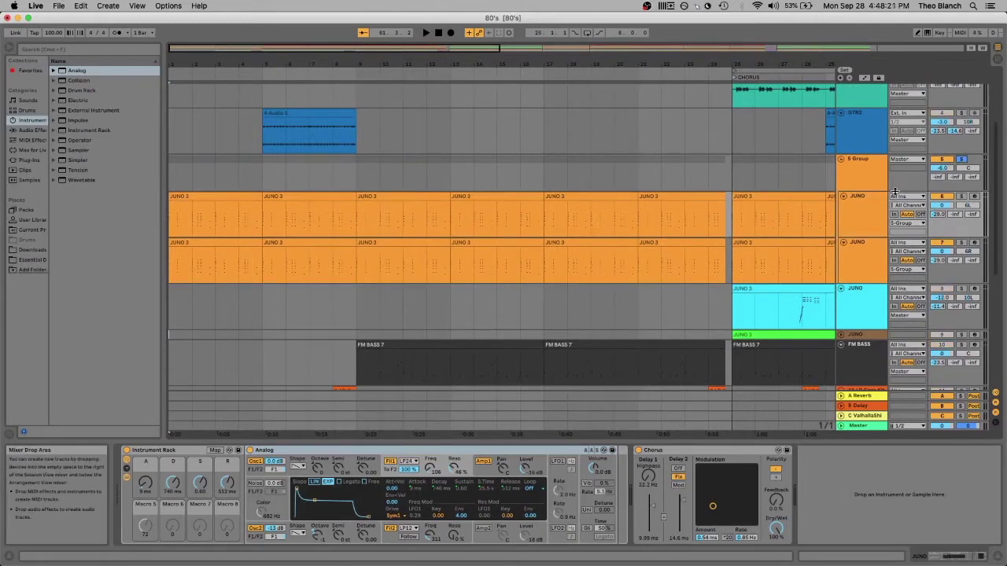
{"action": "key", "text": "space"}
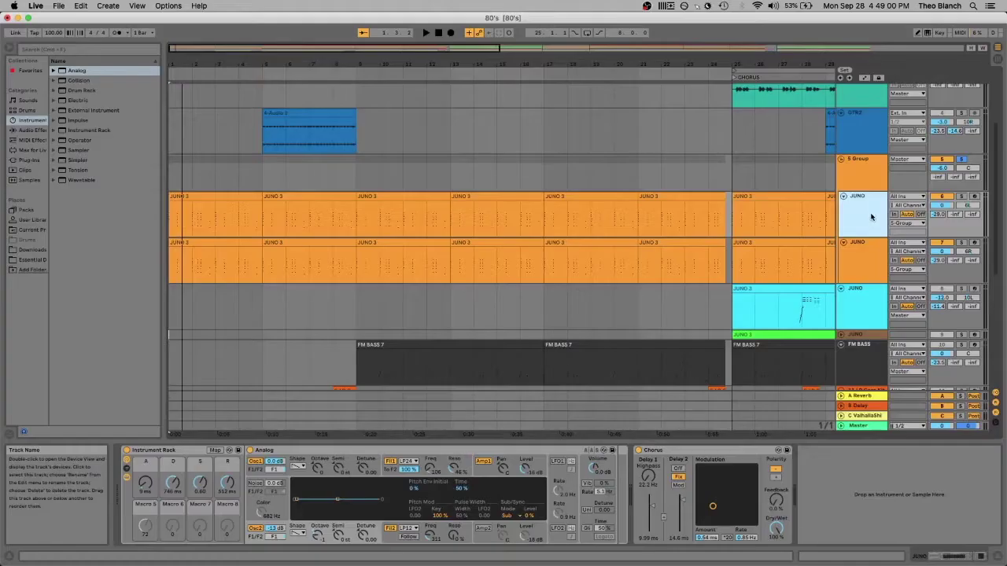
Add a MIDI track below the second JUNO track of the S Group, with an Analog instrument whose Osc2 is switched off.
{"action": "left_click", "coordinate": [863, 262]}
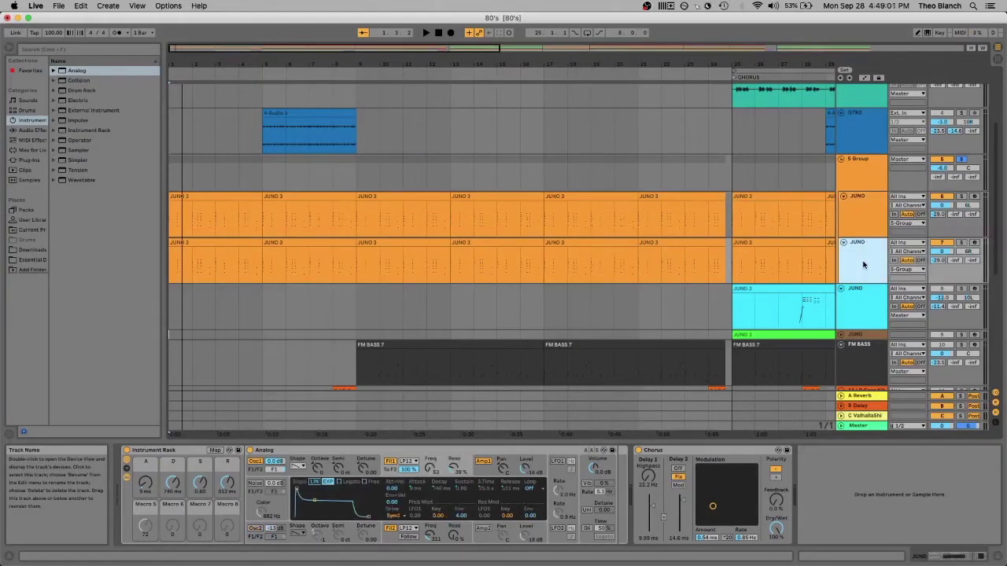
{"action": "key", "text": "super+shift+t"}
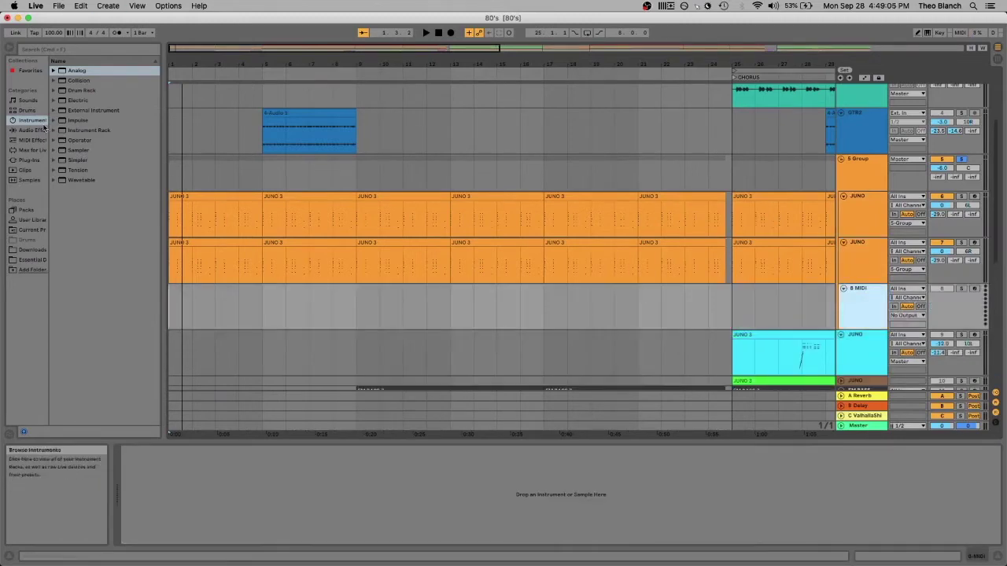
{"action": "double_click", "coordinate": [108, 72]}
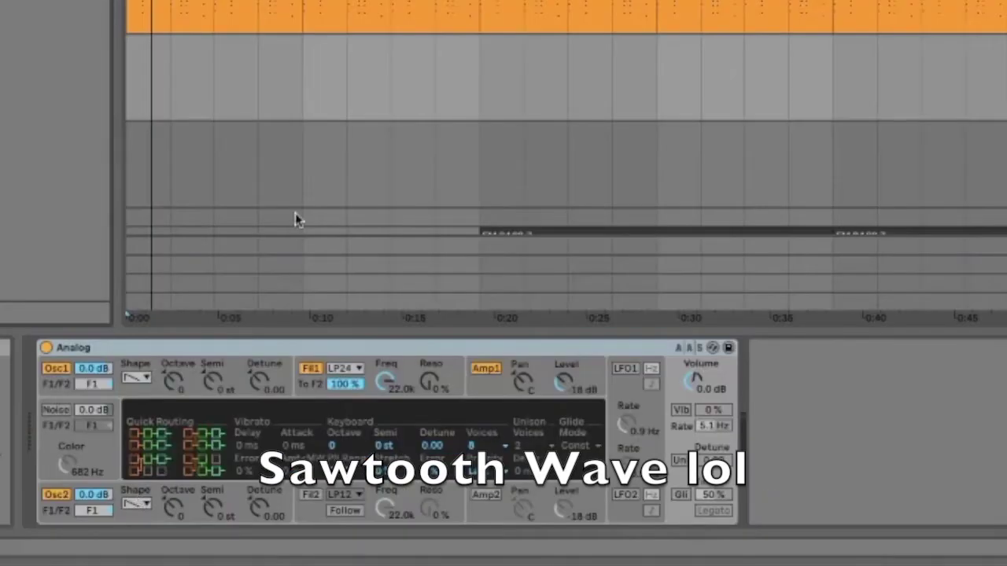
{"action": "left_click", "coordinate": [55, 493]}
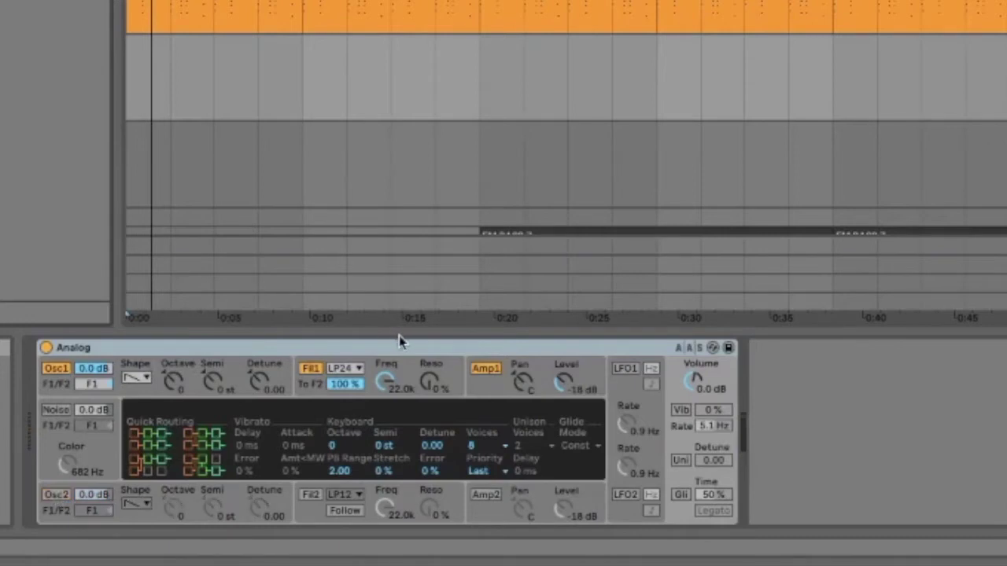
Group the Analog device into an Instrument Rack and show the rack's macro controls.
{"action": "left_click", "coordinate": [434, 351]}
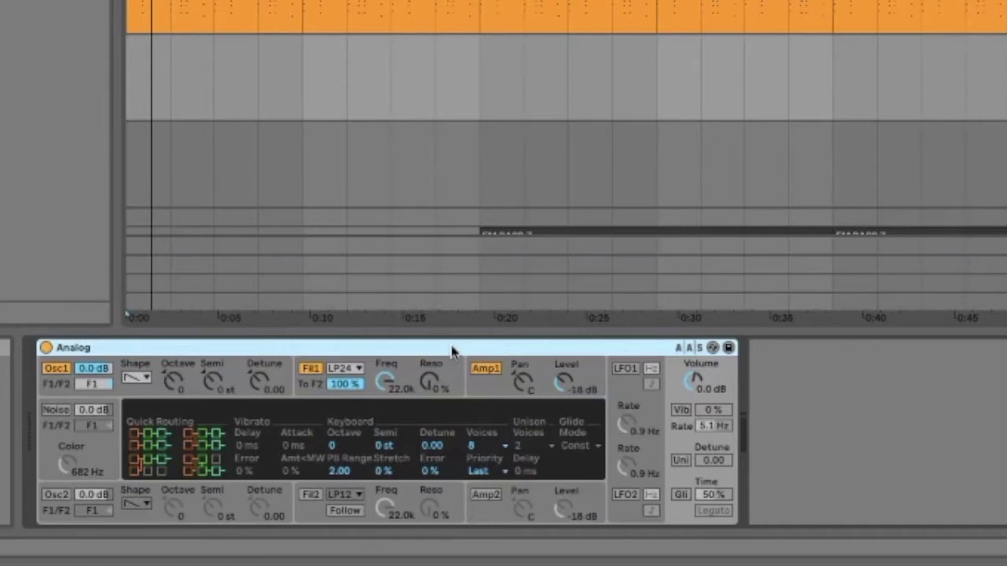
{"action": "key", "text": "ctrl+g"}
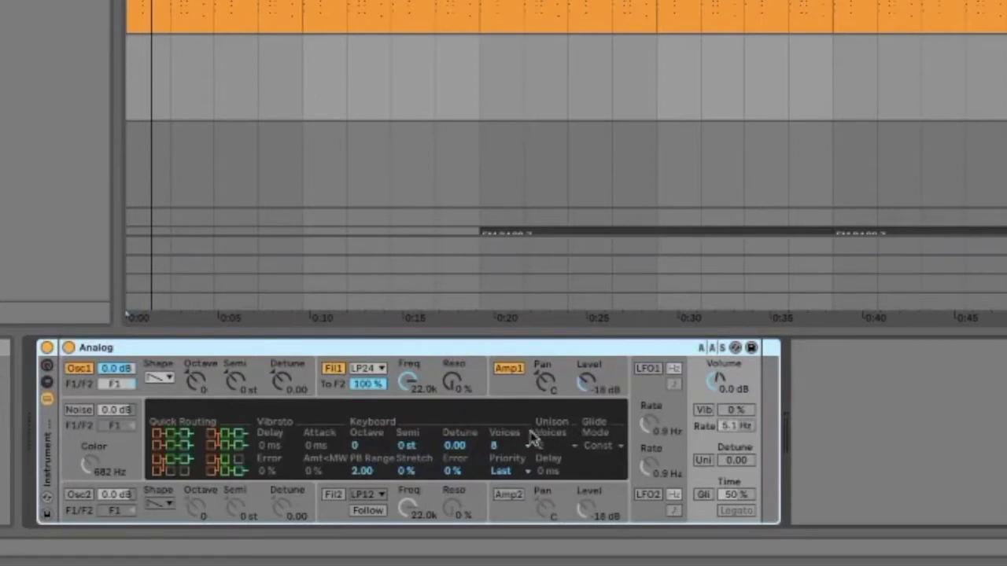
{"action": "left_click", "coordinate": [48, 366]}
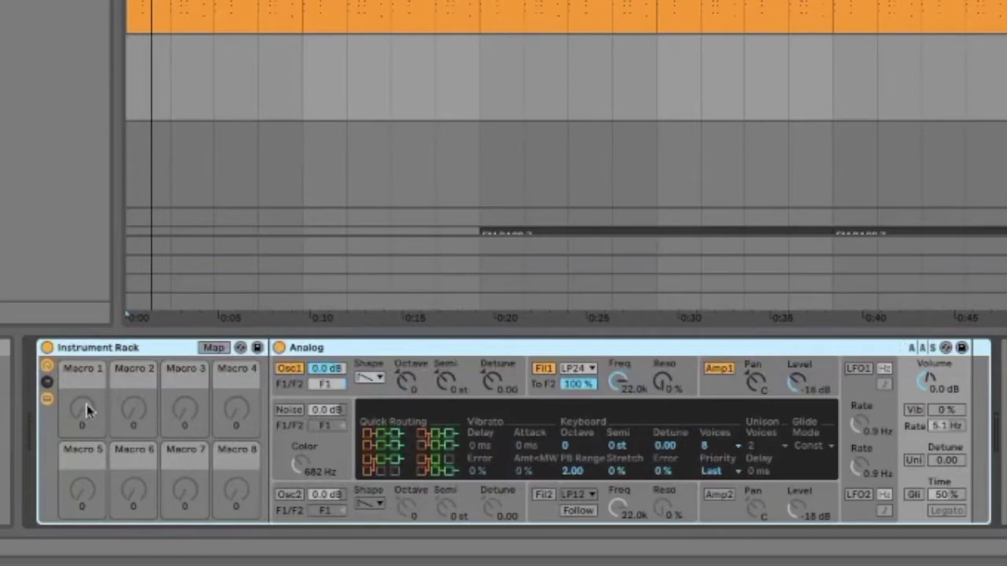
{"action": "left_click", "coordinate": [47, 369]}
{"action": "left_click", "coordinate": [47, 369]}
{"action": "left_click", "coordinate": [47, 370]}
{"action": "left_click", "coordinate": [47, 370]}
Map the attack, decay, sustain and release of the Analog's Filter 1 envelope to Macros 1 to 4, in that order.
{"action": "left_click", "coordinate": [541, 394]}
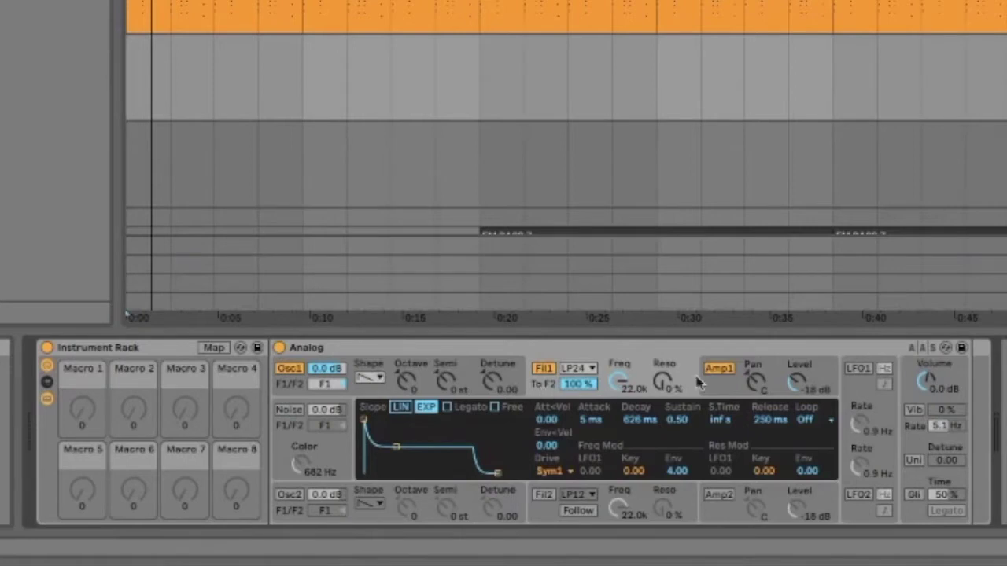
{"action": "left_click", "coordinate": [731, 391]}
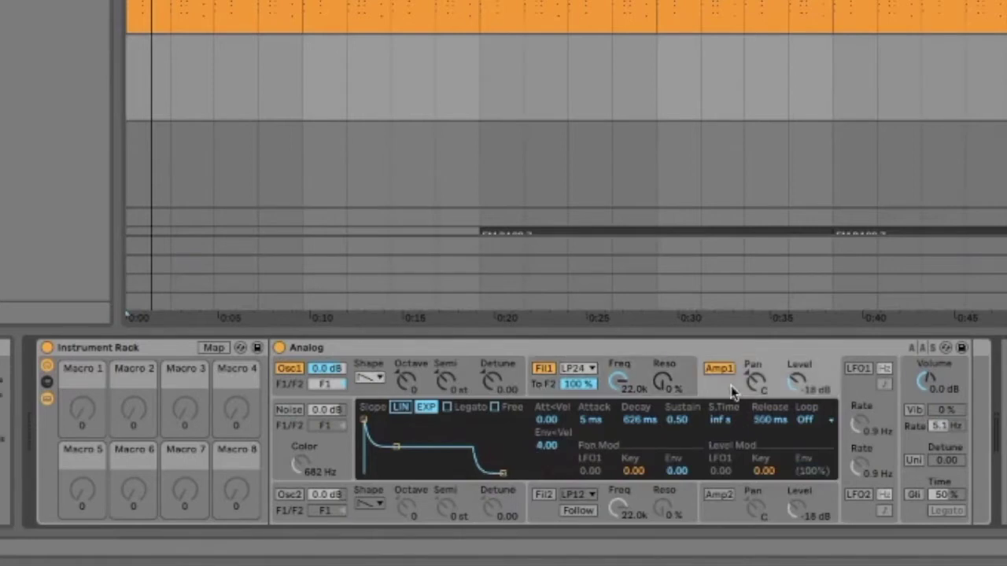
{"action": "left_click", "coordinate": [542, 389]}
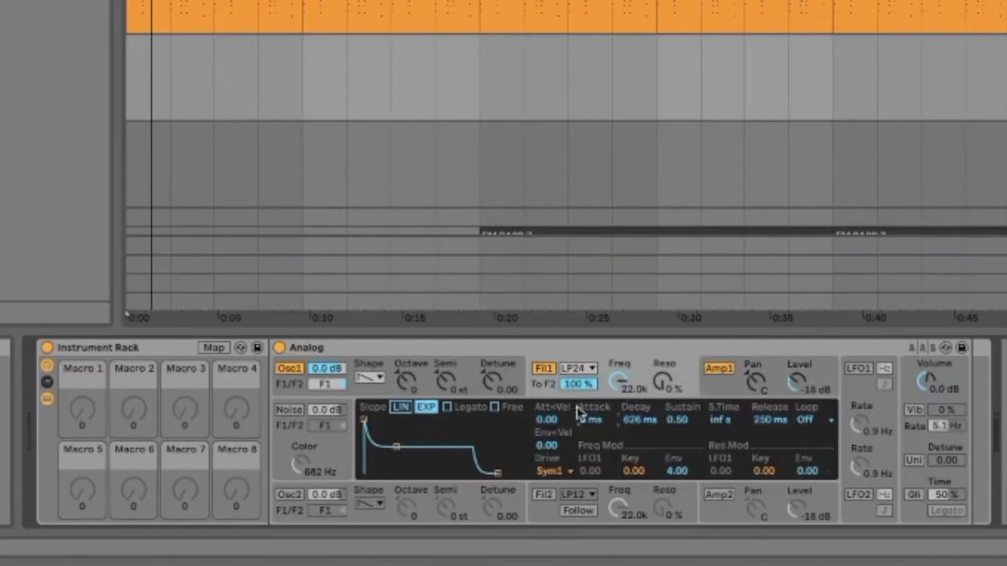
{"action": "right_click", "coordinate": [595, 426]}
{"action": "left_click", "coordinate": [595, 426]}
{"action": "right_click", "coordinate": [597, 426]}
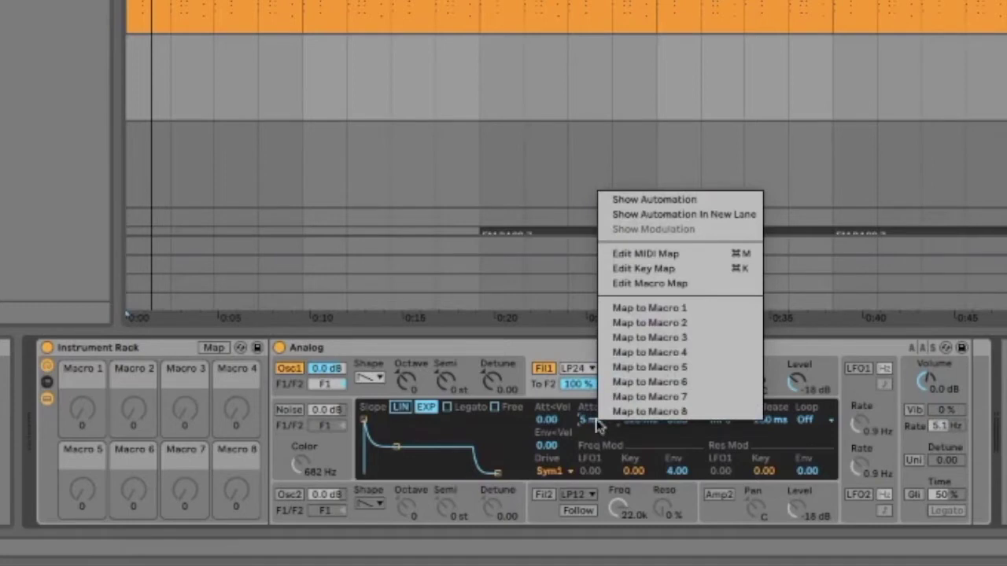
{"action": "left_click", "coordinate": [671, 313]}
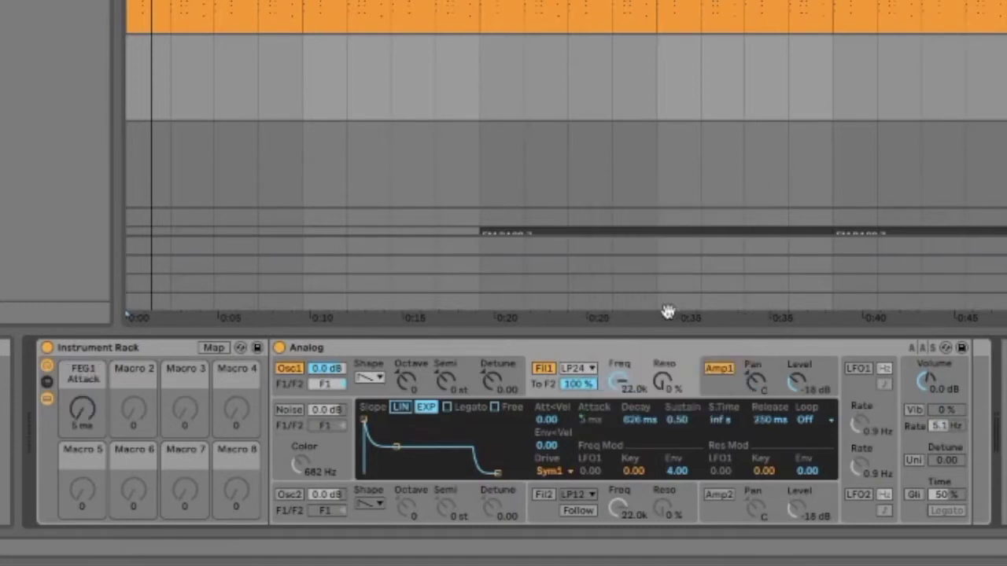
{"action": "right_click", "coordinate": [644, 423]}
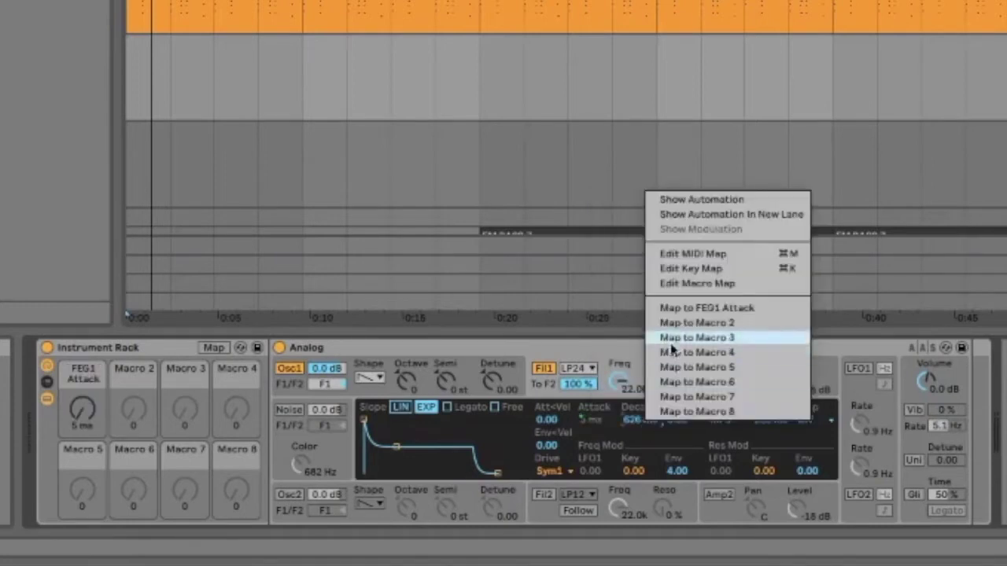
{"action": "left_click", "coordinate": [667, 331]}
{"action": "right_click", "coordinate": [685, 424]}
{"action": "left_click", "coordinate": [735, 337]}
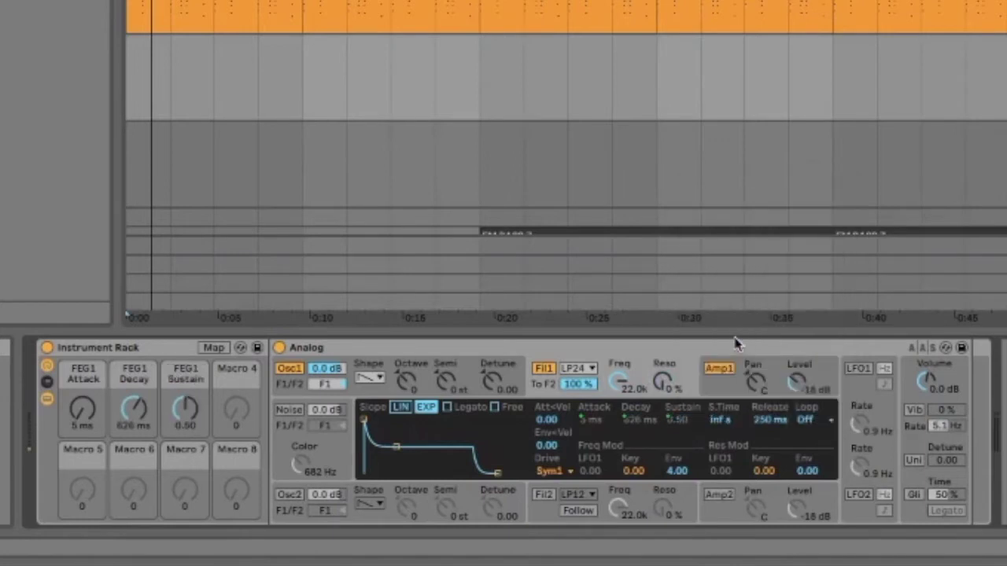
{"action": "right_click", "coordinate": [767, 421]}
{"action": "left_click", "coordinate": [818, 351]}
Map the Amp 1 envelope's attack, decay, sustain and release to the same first four macros as the filter envelope.
{"action": "left_click", "coordinate": [724, 392]}
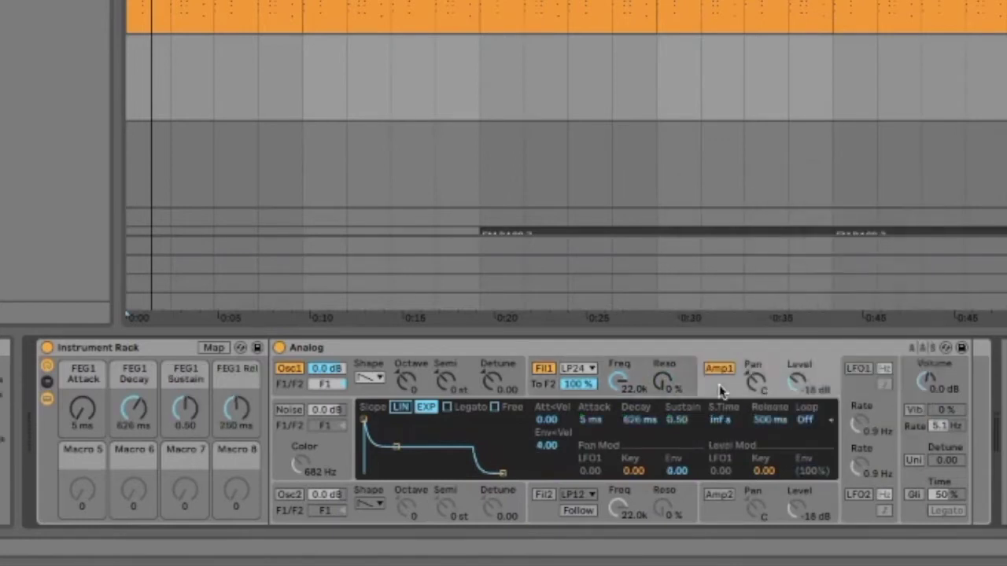
{"action": "right_click", "coordinate": [590, 425]}
{"action": "left_click", "coordinate": [653, 307]}
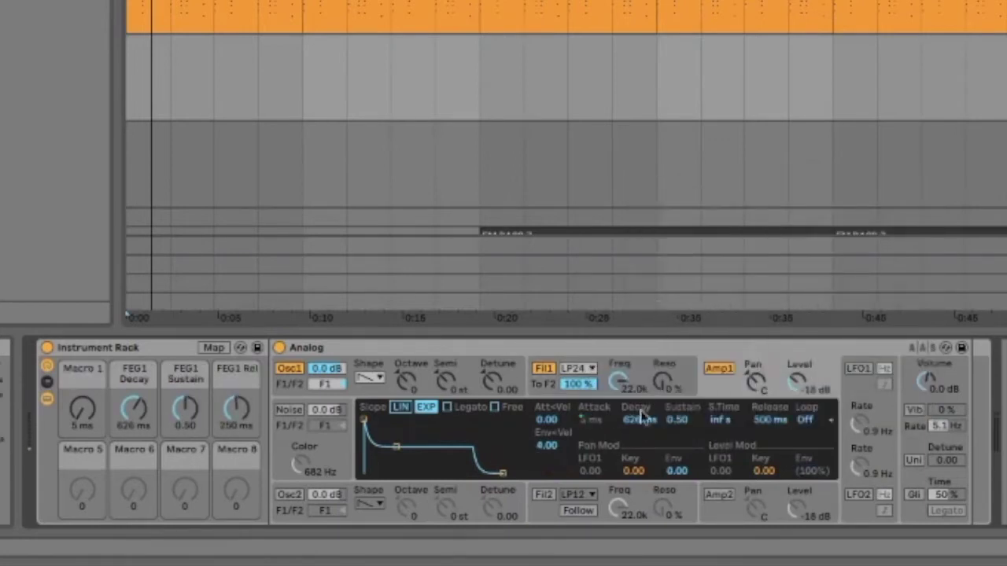
{"action": "right_click", "coordinate": [641, 422]}
{"action": "left_click", "coordinate": [674, 323]}
{"action": "right_click", "coordinate": [678, 423]}
{"action": "left_click", "coordinate": [739, 343]}
{"action": "right_click", "coordinate": [773, 427]}
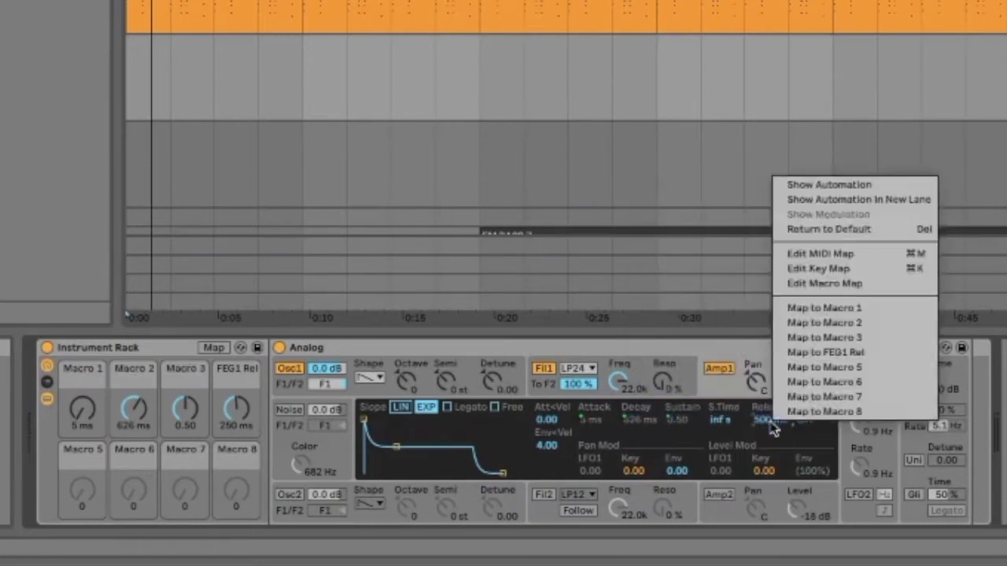
{"action": "left_click", "coordinate": [811, 355]}
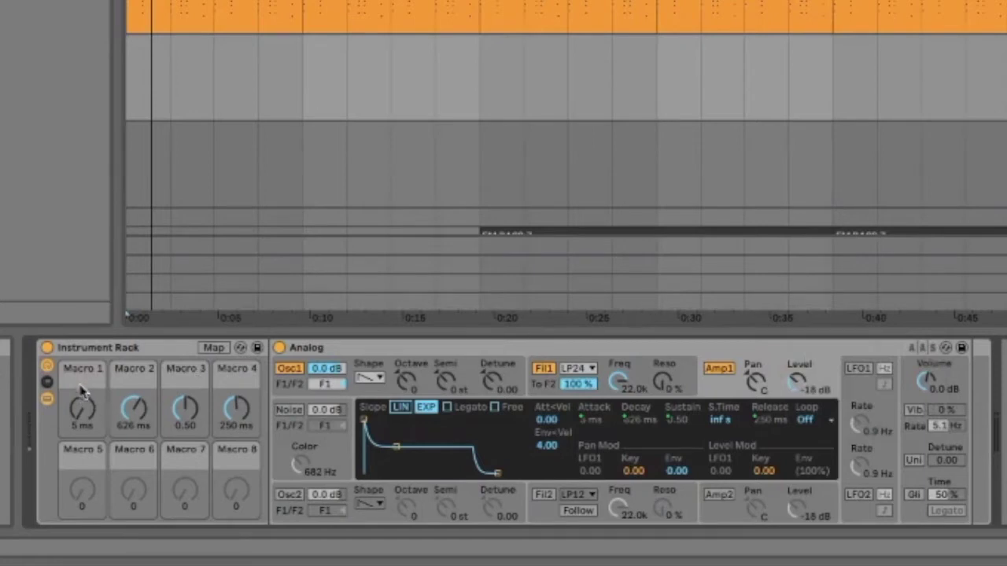
Rename the first four macros of the Instrument Rack as A, D, S and R.
{"action": "key", "text": "ctrl+r"}
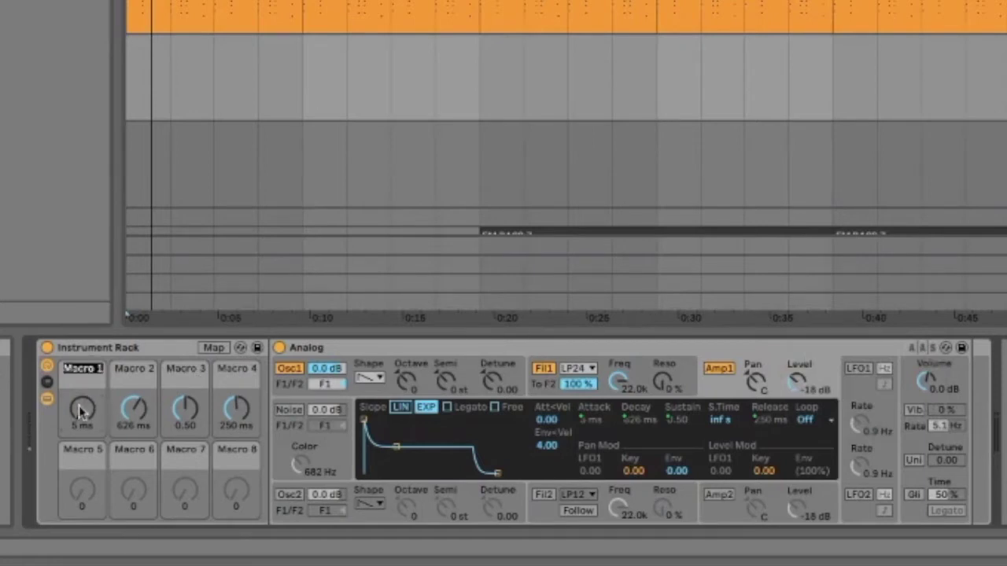
{"action": "type", "text": "A"}
{"action": "key", "text": "Tab"}
{"action": "type", "text": "D"}
{"action": "key", "text": "Tab"}
{"action": "type", "text": "S"}
{"action": "key", "text": "Tab"}
{"action": "type", "text": "R"}
{"action": "key", "text": "Return"}
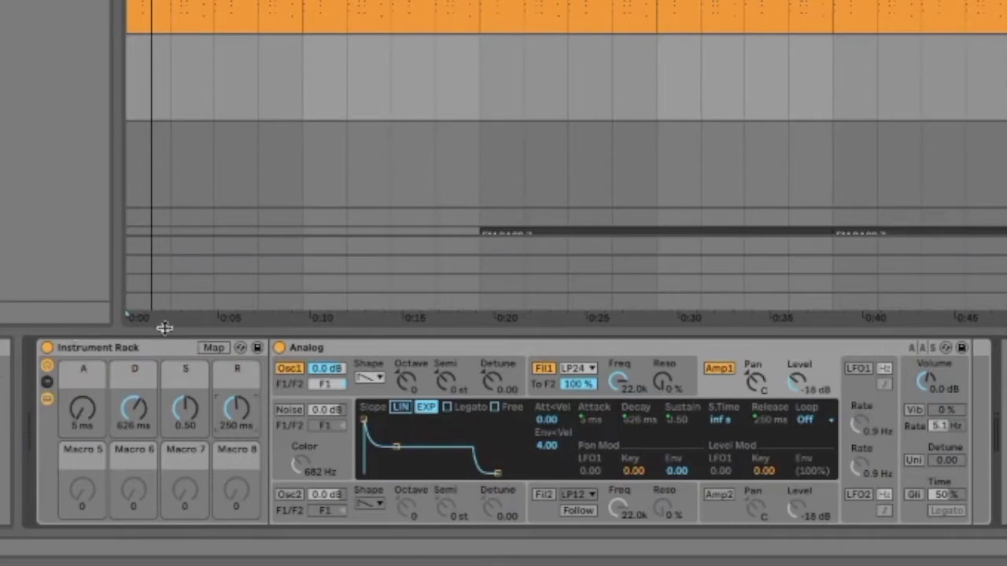
Try a slow envelope with the macros, using attack 2.03 s, decay 1.68 s and release 658 ms.
{"action": "left_click_drag", "start_coordinate": [88, 417], "coordinate": [135, 465]}
{"action": "left_click_drag", "start_coordinate": [134, 408], "coordinate": [134, 362]}
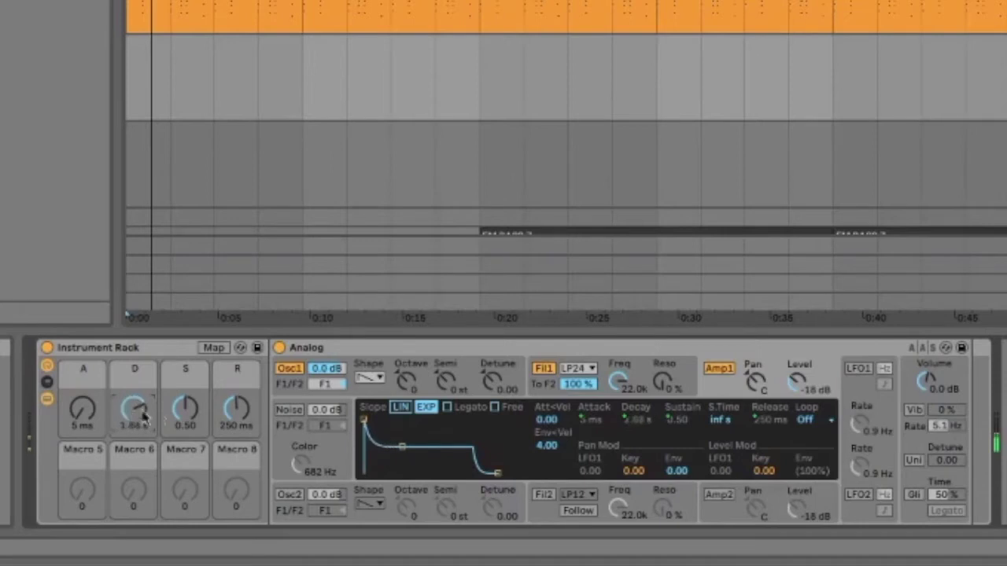
{"action": "mouse_move", "coordinate": [237, 407]}
{"action": "left_mouse_down"}
{"action": "mouse_move", "coordinate": [237, 354]}
{"action": "mouse_move", "coordinate": [238, 418]}
{"action": "left_mouse_up"}
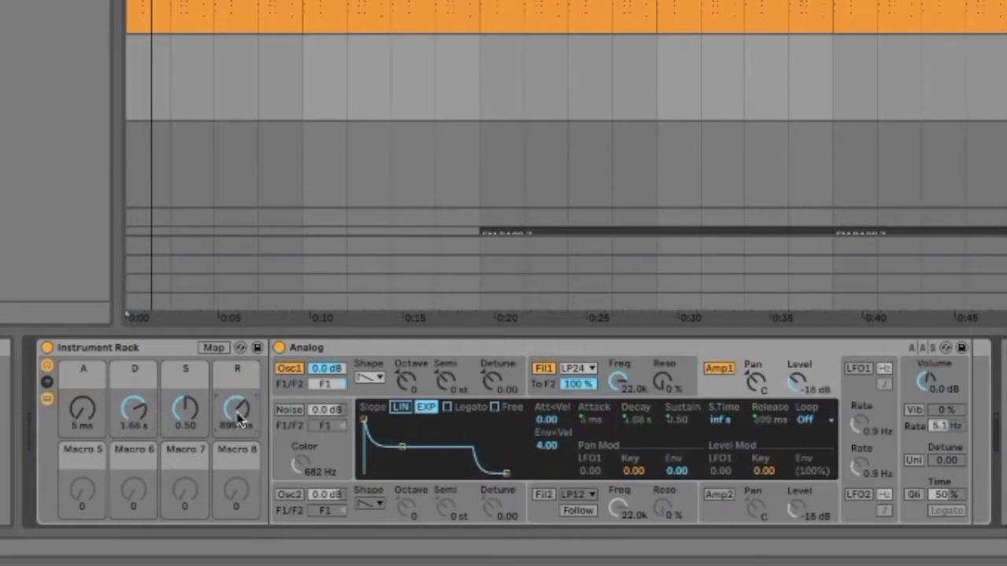
{"action": "left_click_drag", "start_coordinate": [238, 419], "coordinate": [239, 428]}
{"action": "mouse_move", "coordinate": [85, 411]}
{"action": "left_mouse_down"}
{"action": "mouse_move", "coordinate": [85, 387]}
{"action": "mouse_move", "coordinate": [85, 413]}
{"action": "left_mouse_up"}
{"action": "mouse_move", "coordinate": [83, 421]}
{"action": "left_mouse_down"}
{"action": "mouse_move", "coordinate": [83, 338]}
{"action": "mouse_move", "coordinate": [78, 417]}
{"action": "mouse_move", "coordinate": [78, 405]}
{"action": "left_mouse_up"}
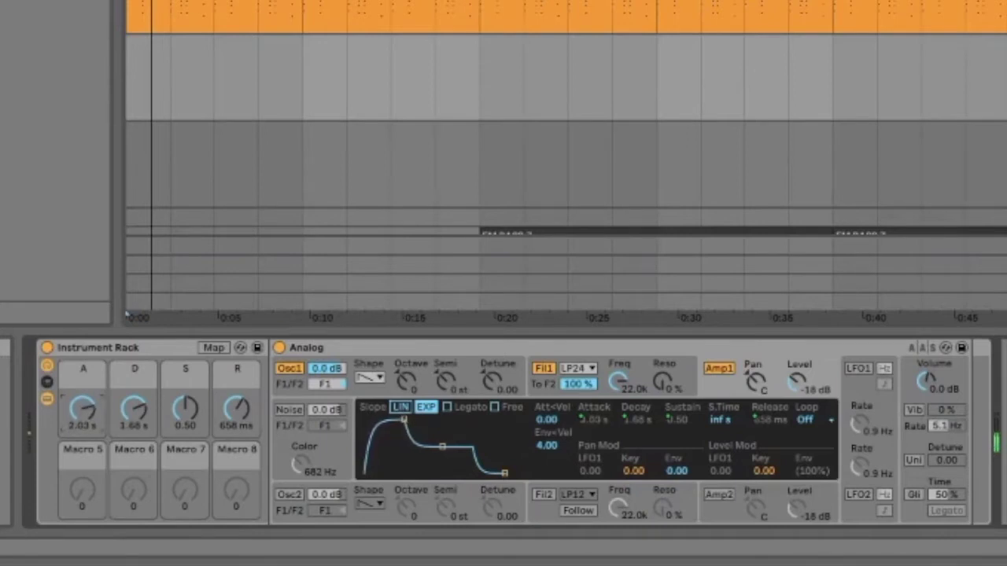
Shape a short, plucky envelope with the macros: attack 5 ms, decay 30 ms, sustain 0.59 and release 89 ms.
{"action": "left_click_drag", "start_coordinate": [79, 405], "coordinate": [79, 429]}
{"action": "left_click_drag", "start_coordinate": [133, 408], "coordinate": [134, 433]}
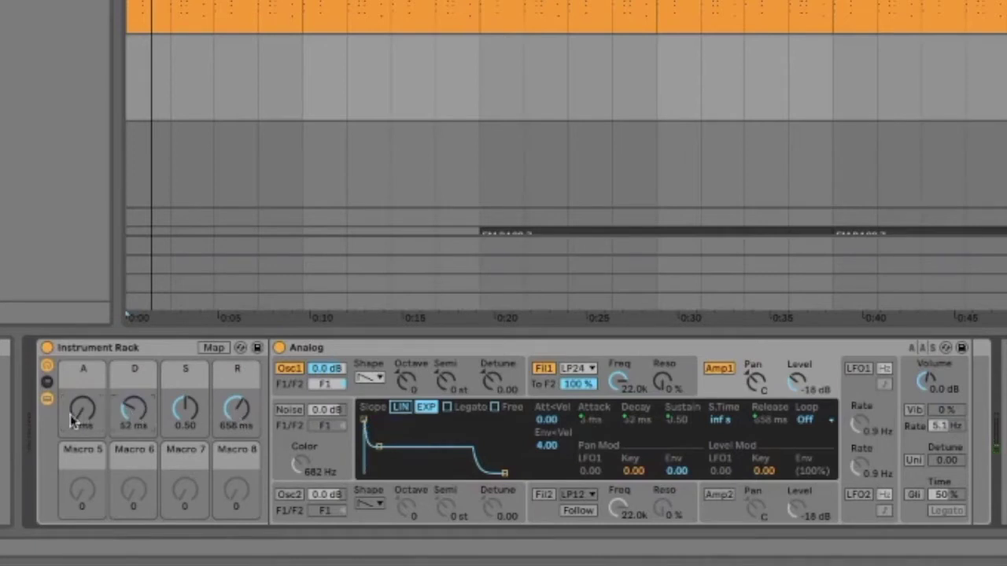
{"action": "left_click_drag", "start_coordinate": [131, 412], "coordinate": [131, 416]}
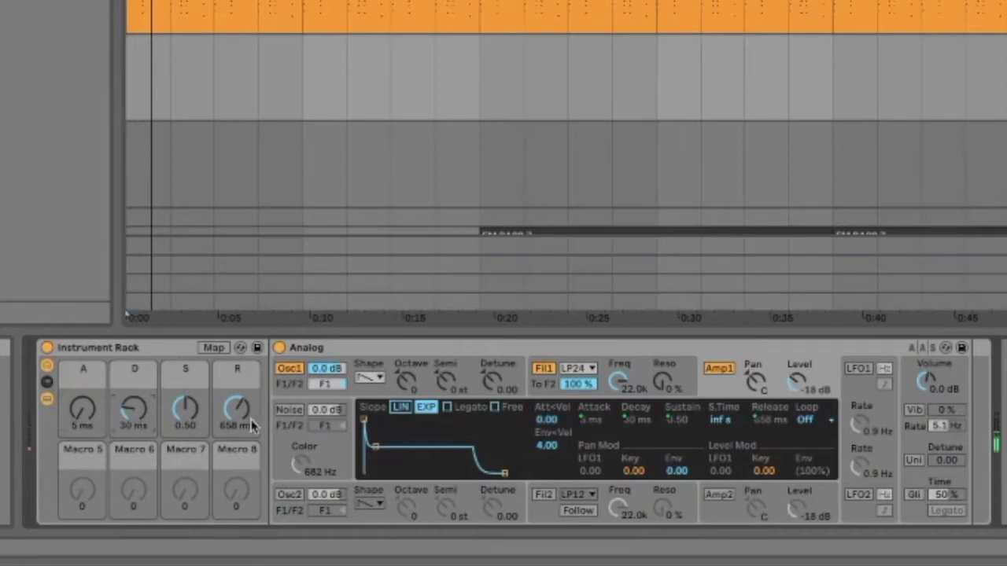
{"action": "left_click_drag", "start_coordinate": [239, 410], "coordinate": [197, 403]}
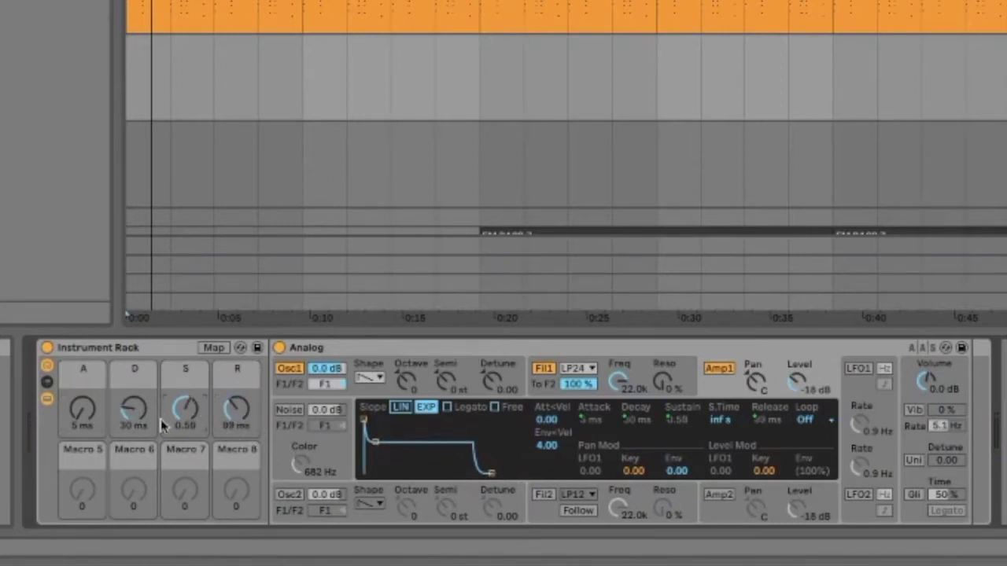
Set the envelope macros to attack 36 ms, decay 899 ms and release 746 ms, and show the Filter 1 settings.
{"action": "left_click_drag", "start_coordinate": [82, 407], "coordinate": [136, 393]}
{"action": "left_click_drag", "start_coordinate": [238, 411], "coordinate": [238, 387]}
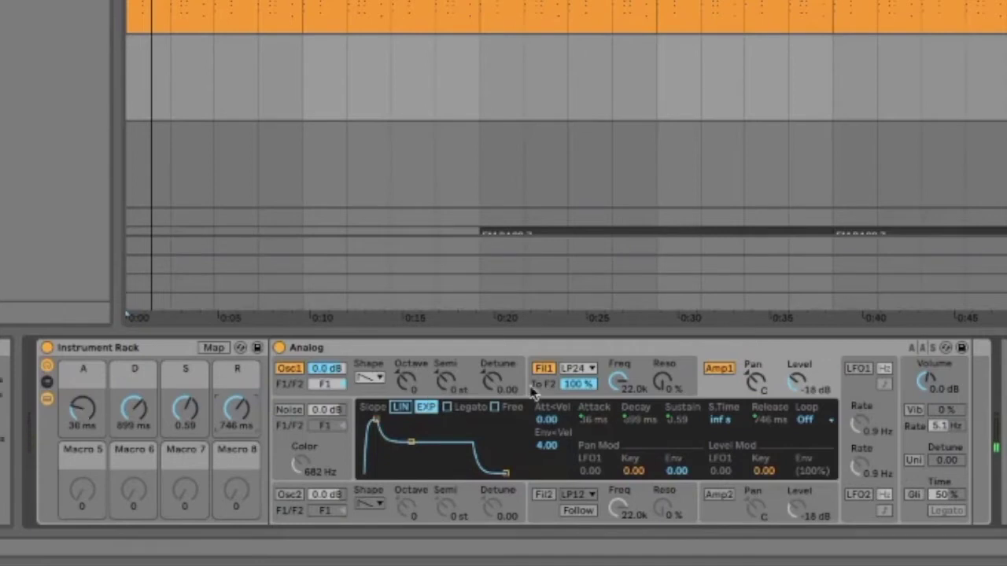
{"action": "left_click", "coordinate": [542, 395]}
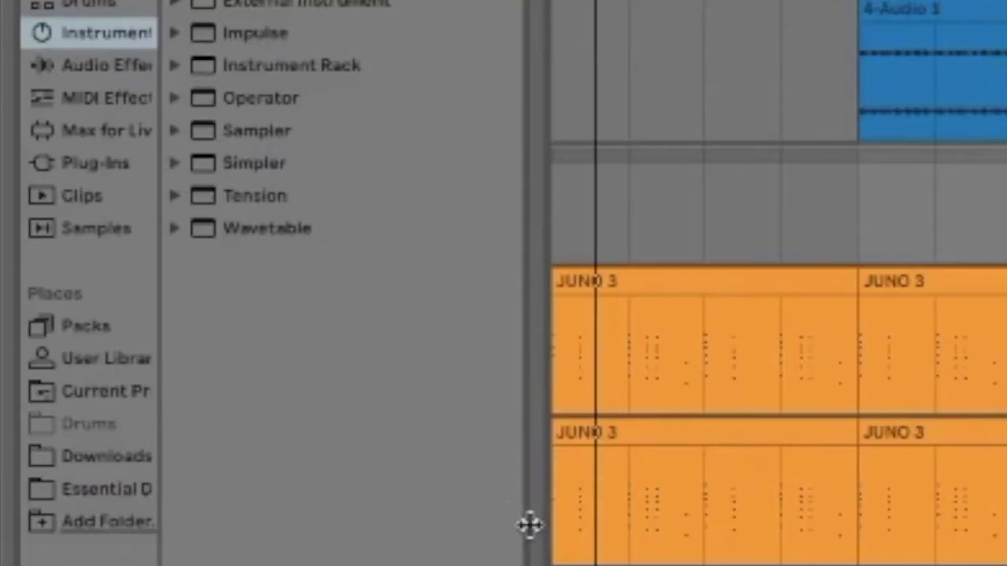
Add the Chorus.adv preset from the audio effects after the Instrument Rack on the new track.
{"action": "left_click", "coordinate": [67, 68]}
{"action": "left_click", "coordinate": [175, 97]}
{"action": "double_click", "coordinate": [285, 128]}
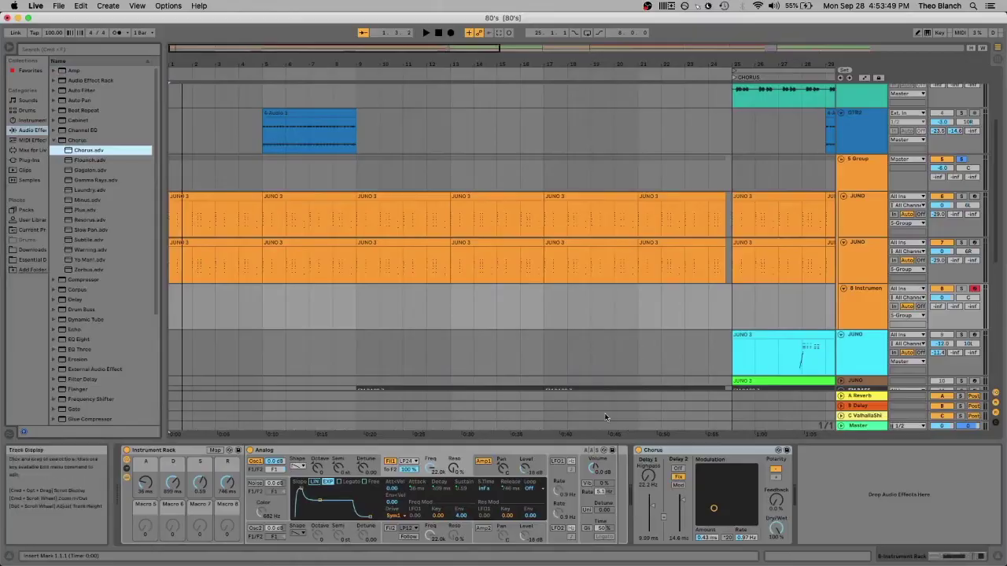
Vary the Chorus device's modulation amount and rate, trying values of 0.36 ms and about 2.7 Hz.
{"action": "left_click_drag", "start_coordinate": [649, 450], "coordinate": [617, 472]}
{"action": "left_click_drag", "start_coordinate": [113, 144], "coordinate": [117, 148]}
{"action": "mouse_move", "coordinate": [444, 442]}
{"action": "left_mouse_down"}
{"action": "mouse_move", "coordinate": [444, 369]}
{"action": "mouse_move", "coordinate": [443, 461]}
{"action": "left_mouse_up"}
{"action": "left_click_drag", "start_coordinate": [616, 450], "coordinate": [613, 403]}
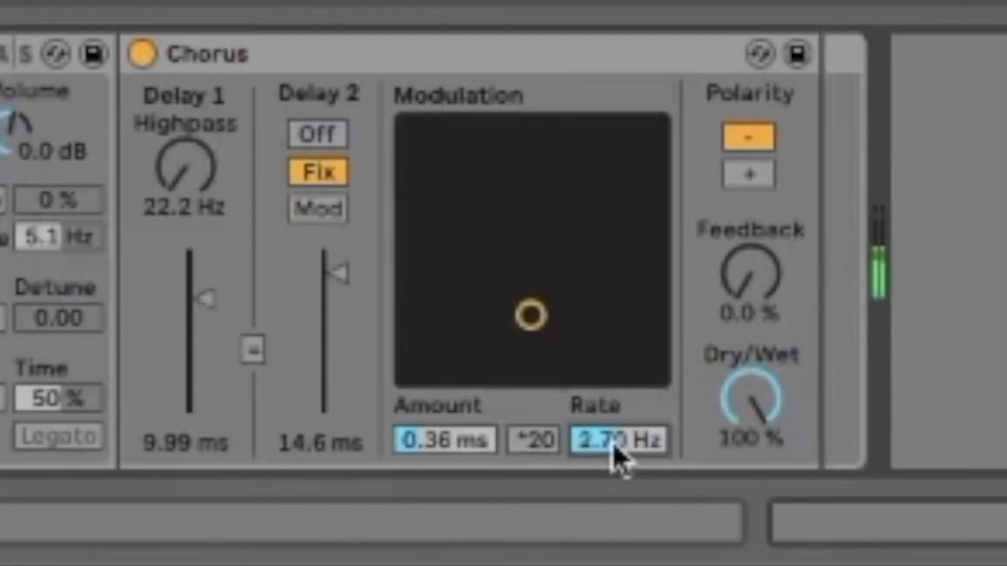
{"action": "left_click_drag", "start_coordinate": [613, 443], "coordinate": [613, 481]}
{"action": "left_click_drag", "start_coordinate": [479, 450], "coordinate": [446, 461]}
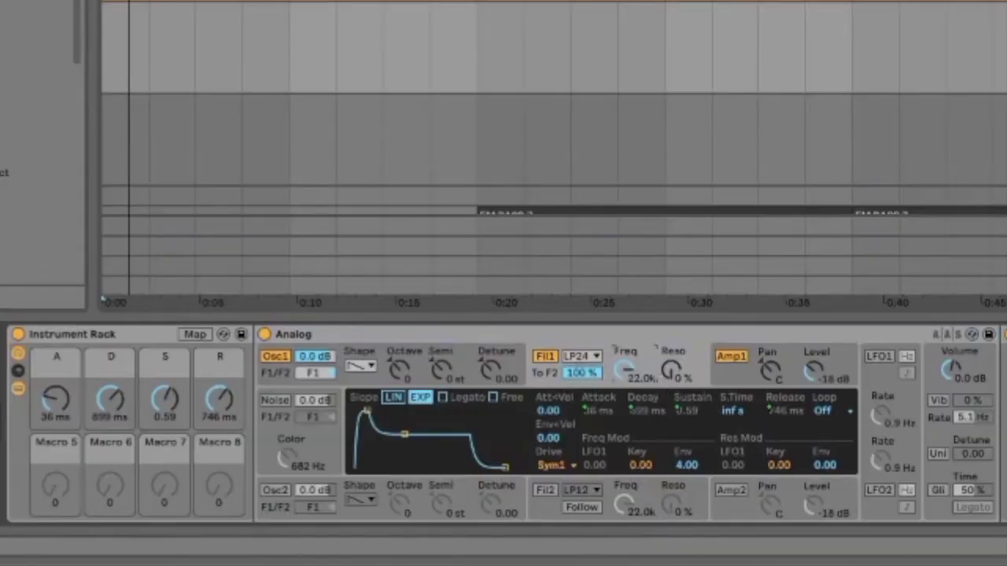
Set the Analog's Filter 1 frequency to 205 and its resonance to 24 %.
{"action": "left_click_drag", "start_coordinate": [625, 370], "coordinate": [626, 461]}
{"action": "left_click_drag", "start_coordinate": [671, 370], "coordinate": [671, 350]}
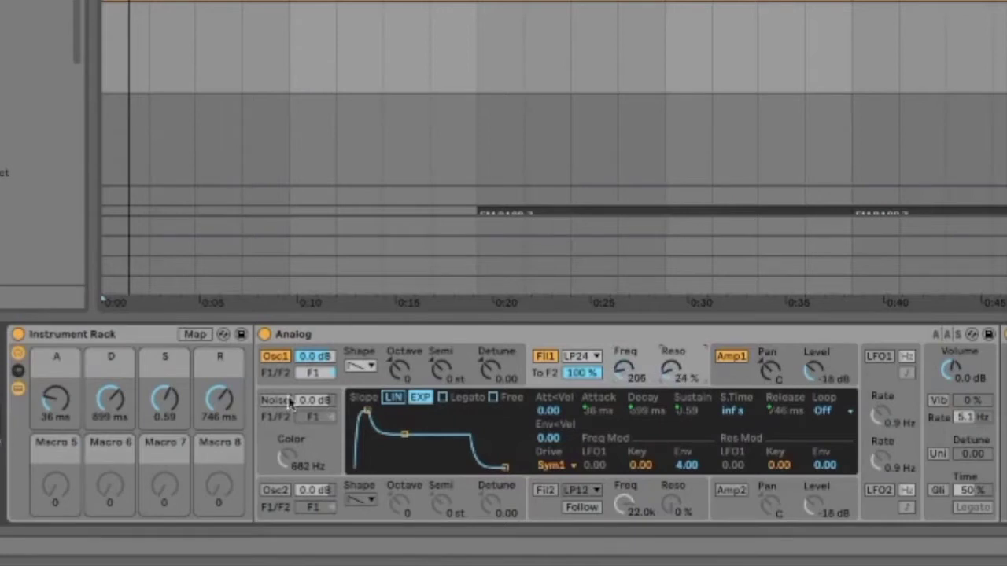
Fine-tune the envelope macros against playback of the arrangement, setting release to 452 ms and attack to 17 ms.
{"action": "mouse_move", "coordinate": [223, 397]}
{"action": "left_mouse_down"}
{"action": "mouse_move", "coordinate": [223, 414]}
{"action": "mouse_move", "coordinate": [222, 405]}
{"action": "left_mouse_up"}
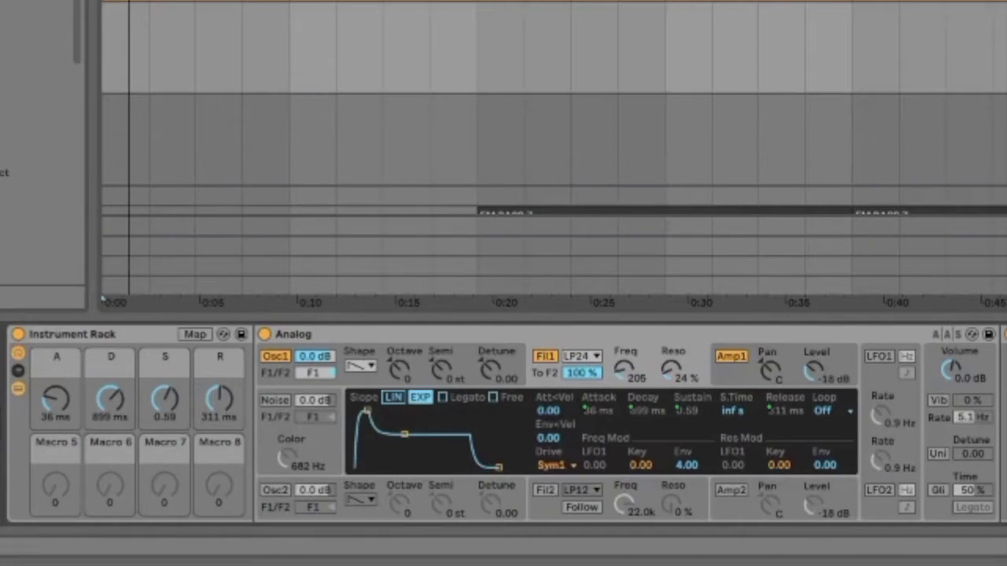
{"action": "key", "text": "space"}
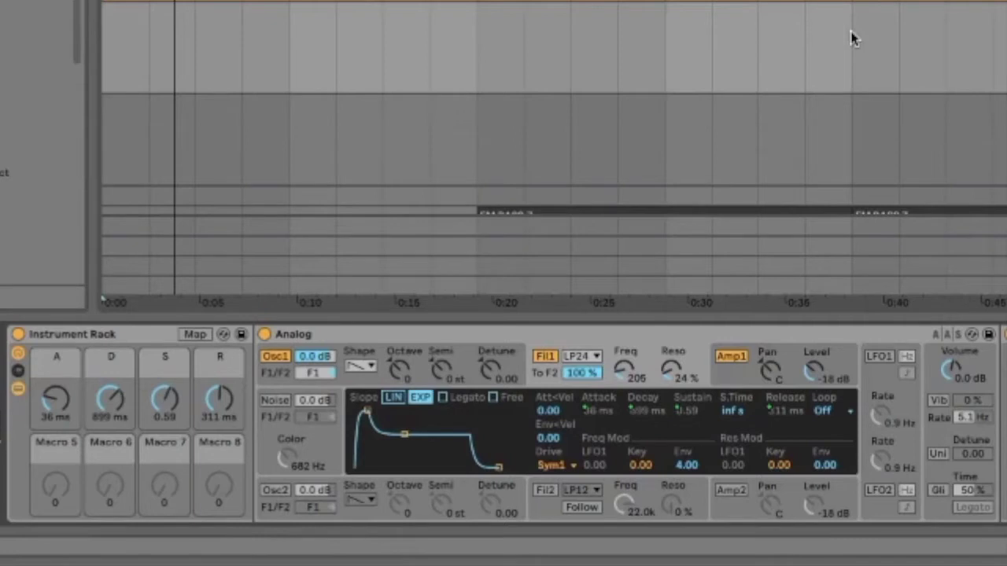
{"action": "left_click_drag", "start_coordinate": [221, 415], "coordinate": [222, 397]}
{"action": "left_click_drag", "start_coordinate": [53, 401], "coordinate": [53, 417]}
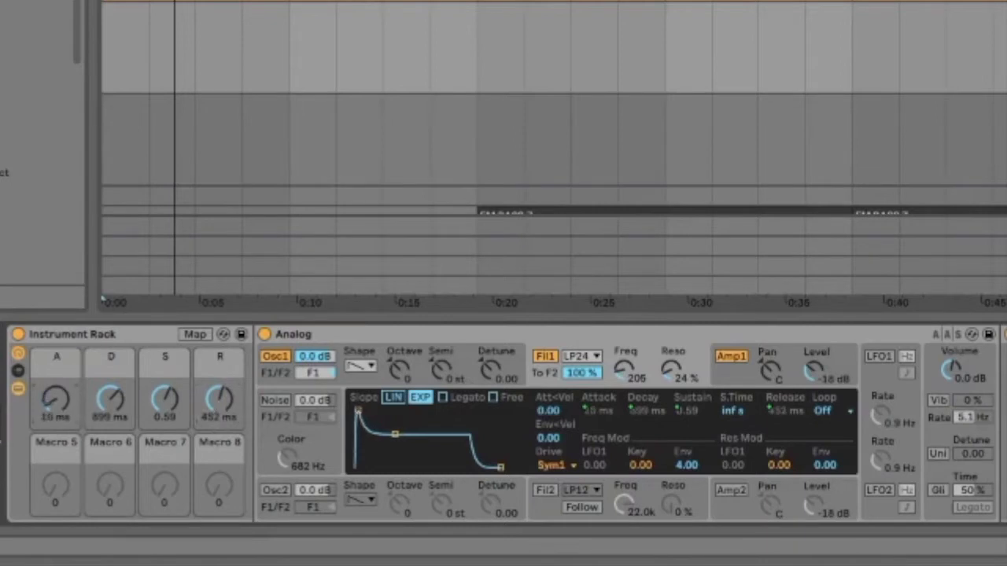
{"action": "left_click_drag", "start_coordinate": [59, 406], "coordinate": [59, 403]}
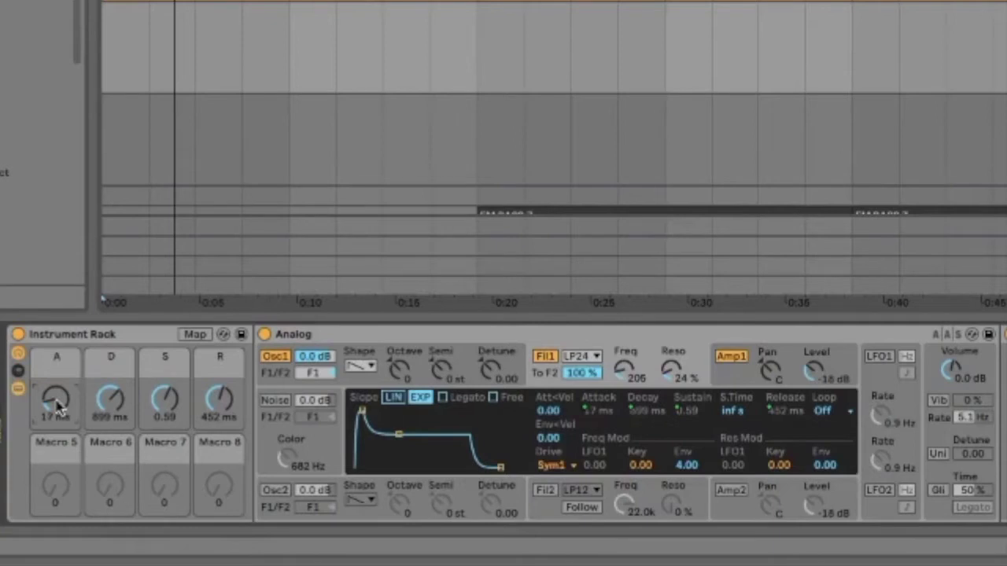
Switch on the Analog's Osc2 and set it to octave -1, level -21 dB and detune 0.17.
{"action": "left_click", "coordinate": [400, 368]}
{"action": "mouse_move", "coordinate": [400, 368]}
{"action": "left_mouse_down"}
{"action": "mouse_move", "coordinate": [401, 378]}
{"action": "mouse_move", "coordinate": [391, 368]}
{"action": "left_mouse_up"}
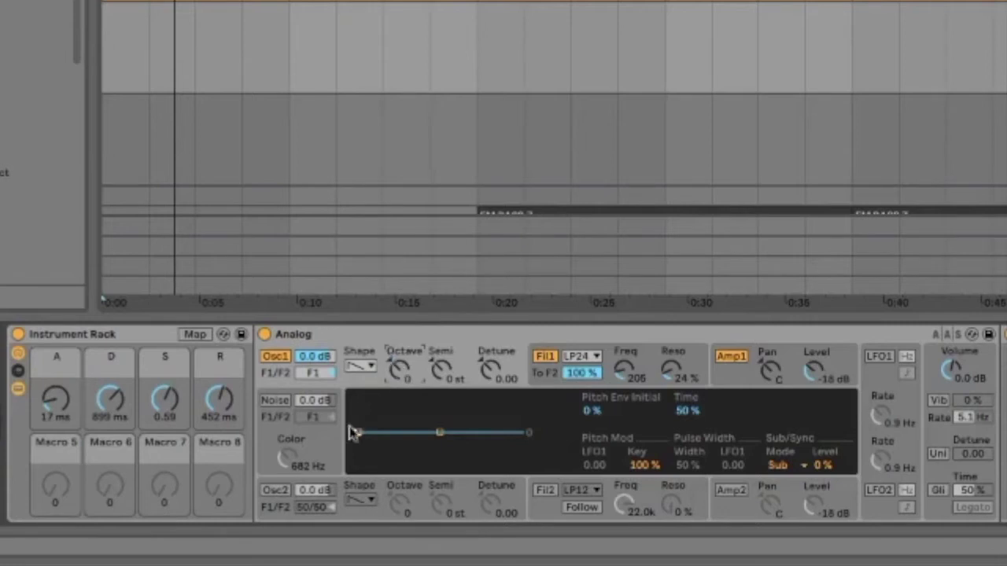
{"action": "left_click", "coordinate": [276, 490]}
{"action": "left_click", "coordinate": [397, 512]}
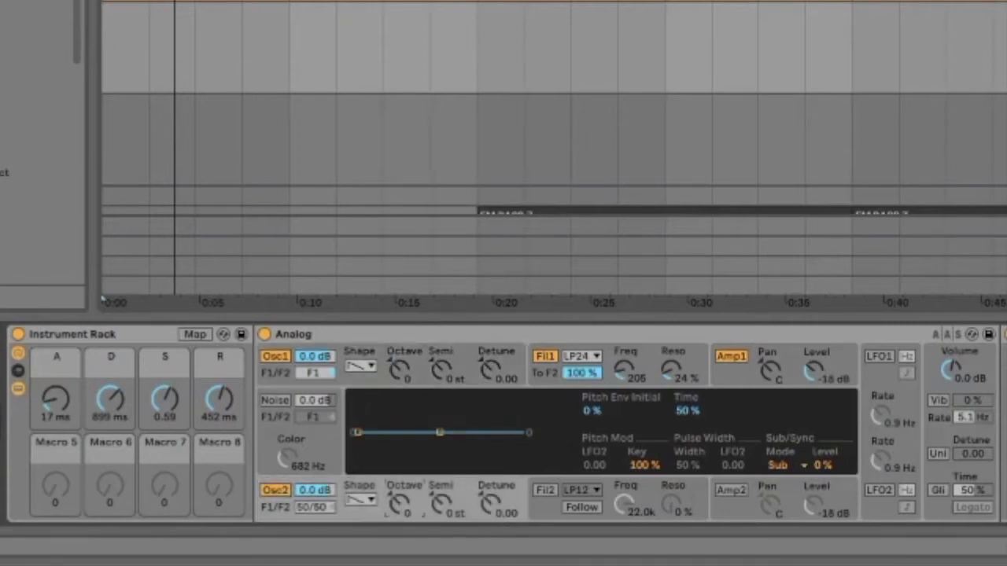
{"action": "left_click_drag", "start_coordinate": [398, 511], "coordinate": [401, 508]}
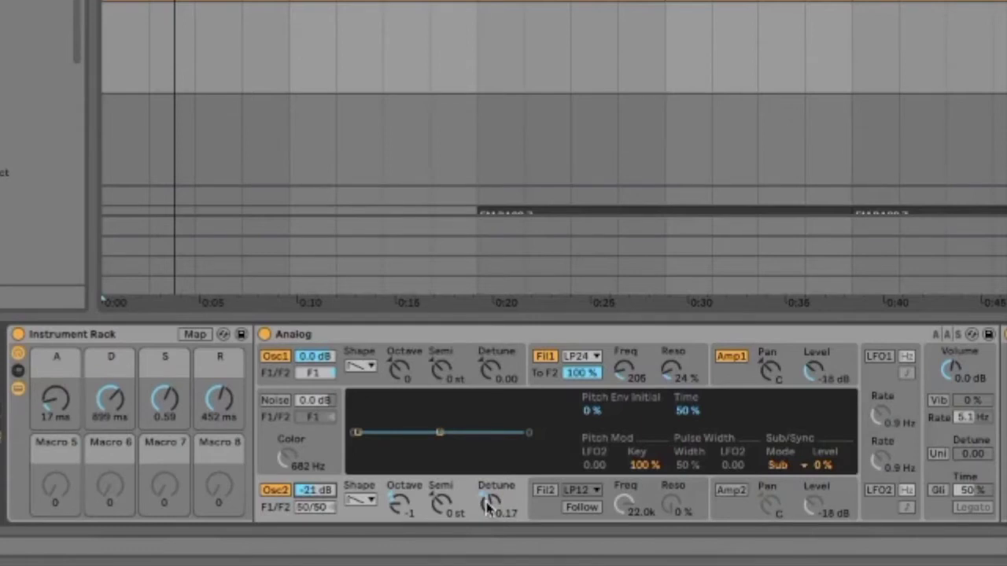
Copy the first JUNO 3 clip of the second JUNO track to the start of the new instrument track.
{"action": "left_click", "coordinate": [188, 260]}
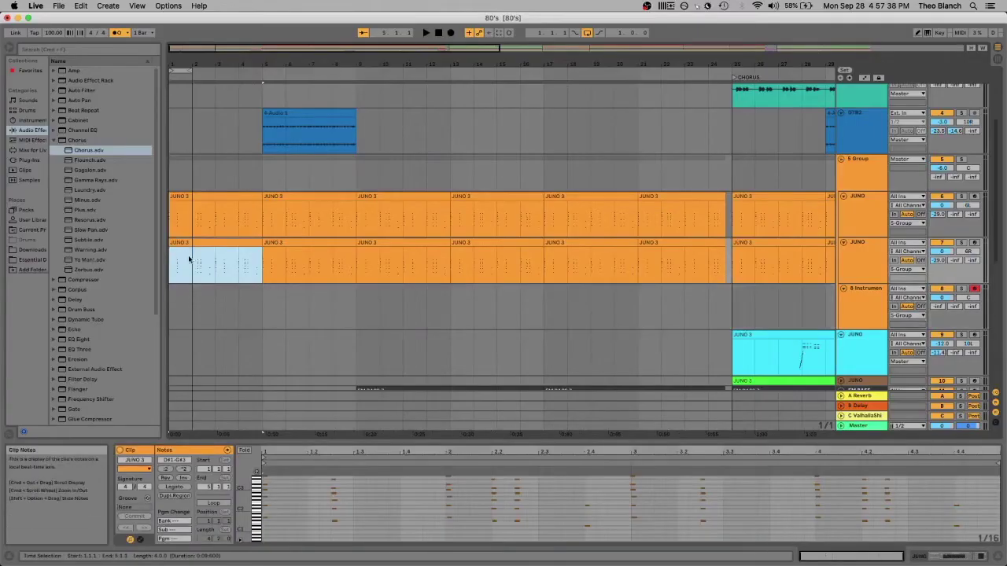
{"action": "left_click", "coordinate": [192, 243]}
{"action": "left_click_drag", "start_coordinate": [192, 243], "coordinate": [195, 290]}
Extend the loop over the first four bars and solo the new instrument track during playback.
{"action": "left_click_drag", "start_coordinate": [195, 73], "coordinate": [257, 79]}
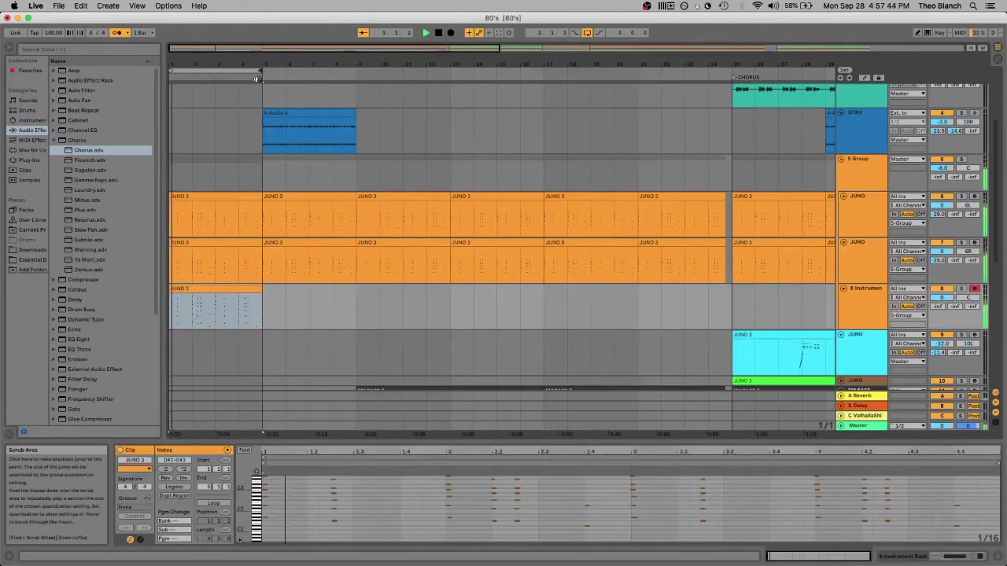
{"action": "left_click", "coordinate": [961, 289]}
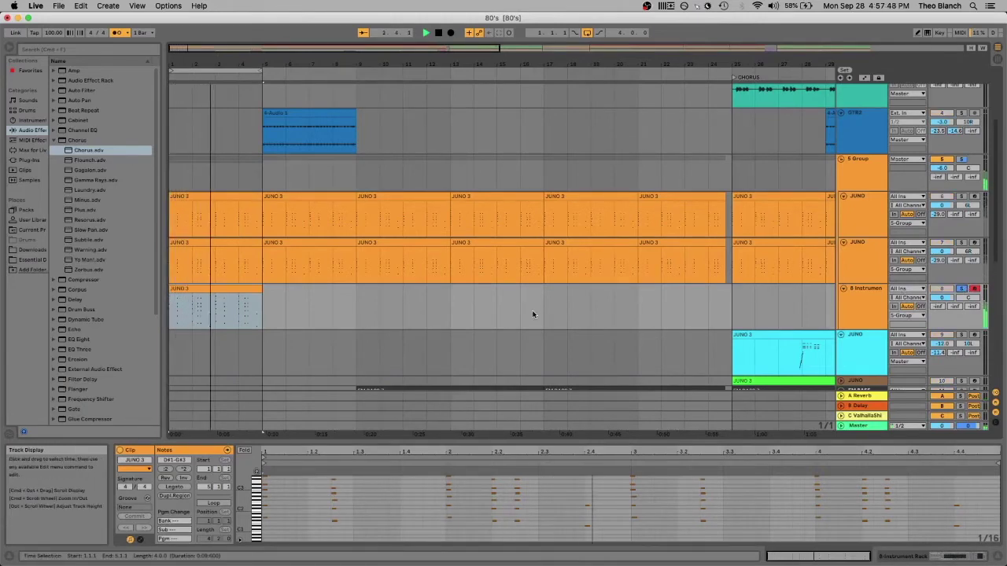
Show the new instrument track's devices and set the Chorus modulation amount to 1.83 ms and rate to 1.08 Hz.
{"action": "left_click", "coordinate": [868, 306]}
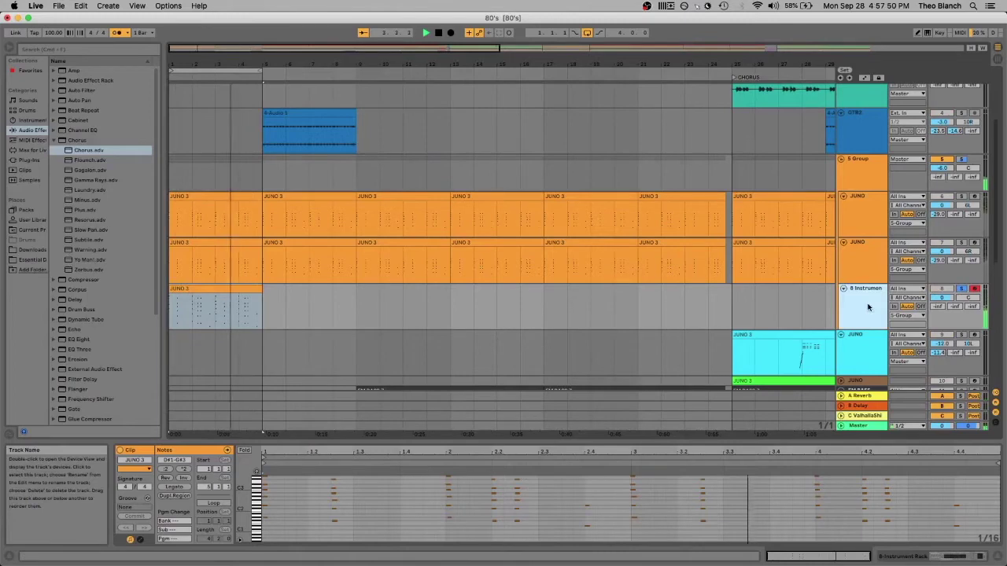
{"action": "double_click", "coordinate": [869, 307]}
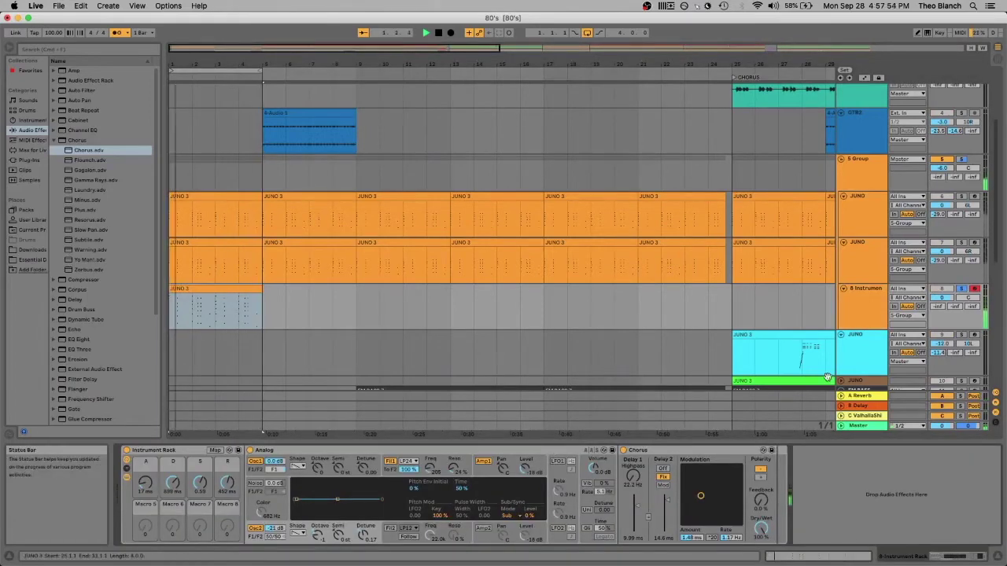
{"action": "left_click_drag", "start_coordinate": [691, 541], "coordinate": [729, 540]}
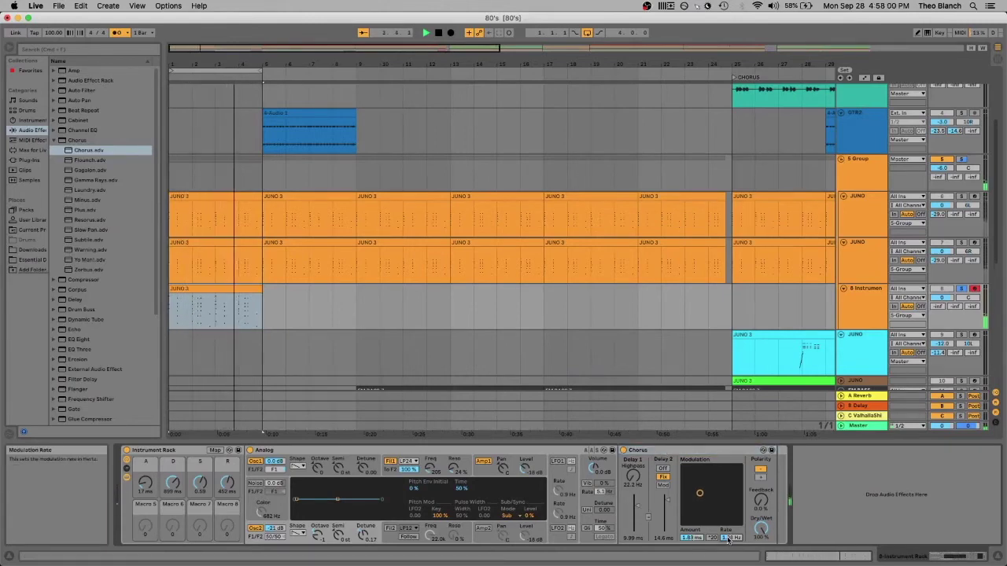
Show the session mixer and set the new instrument track's send to the A Reverb return to -25 dB.
{"action": "left_click", "coordinate": [54, 139]}
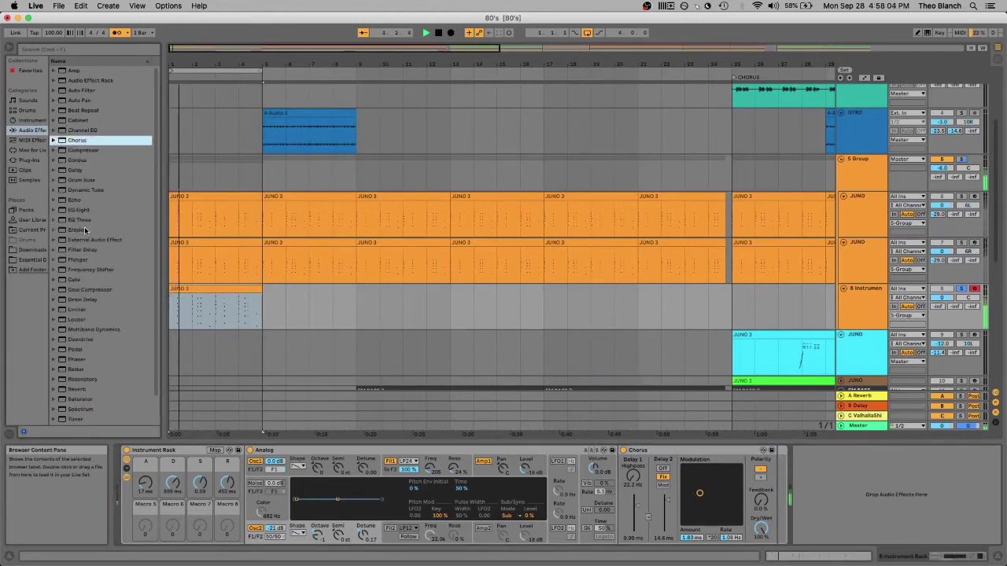
{"action": "left_click", "coordinate": [55, 391]}
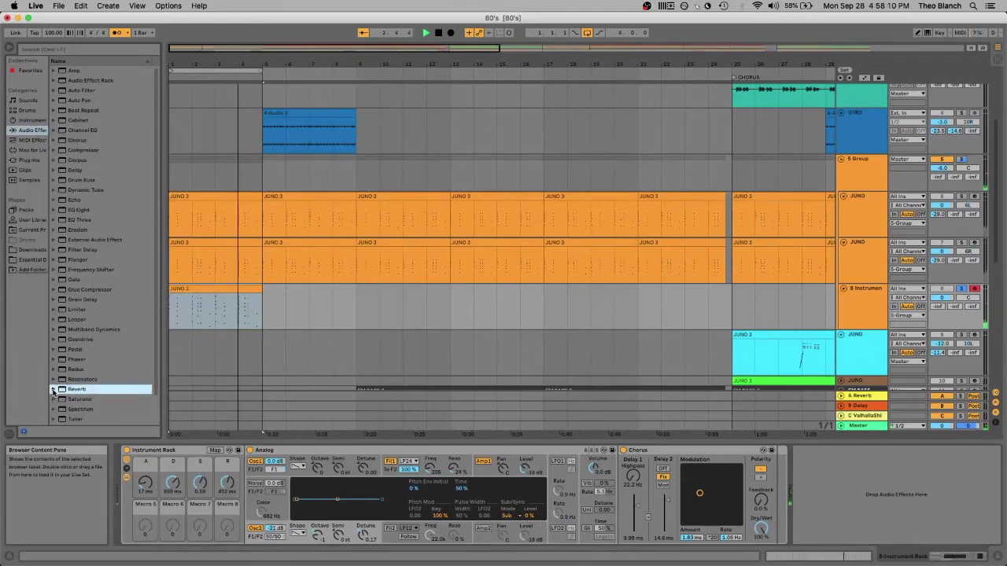
{"action": "key", "text": "Tab"}
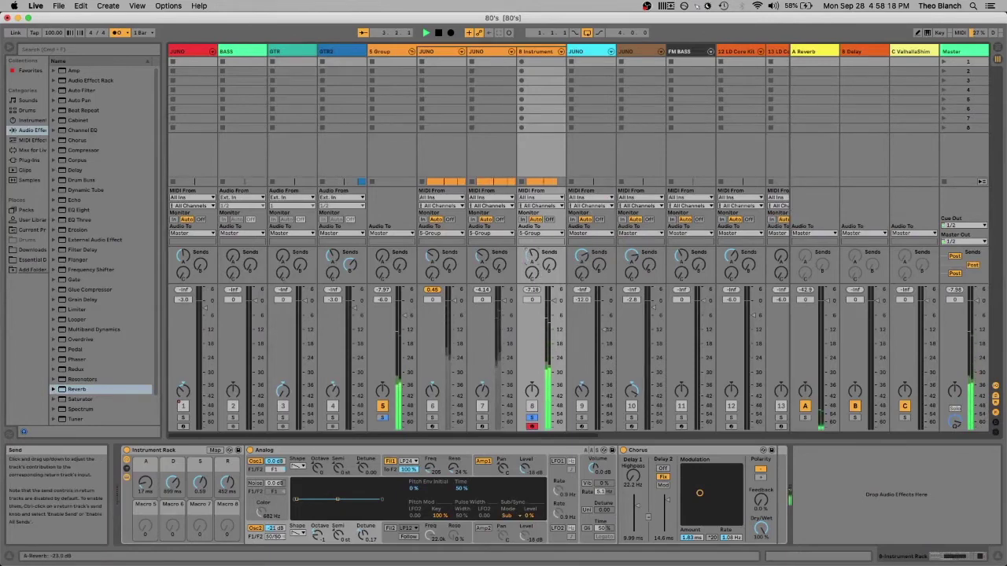
{"action": "left_click_drag", "start_coordinate": [532, 256], "coordinate": [532, 250]}
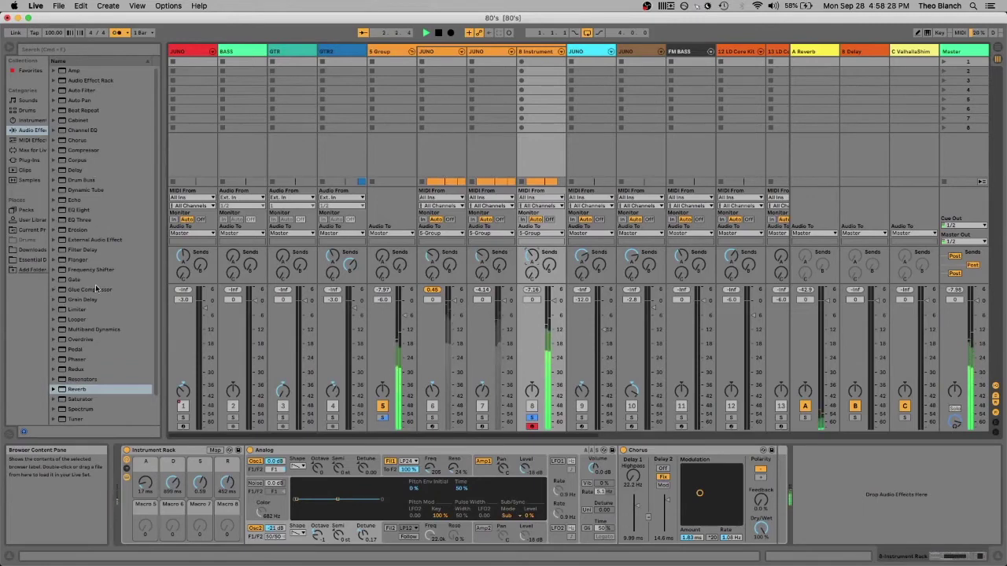
Add an EQ Eight to the new instrument track, lower band 1 by about 3.5 dB and boost band 3 by 3.60 dB at 639 Hz.
{"action": "left_click", "coordinate": [87, 210]}
{"action": "double_click", "coordinate": [87, 210]}
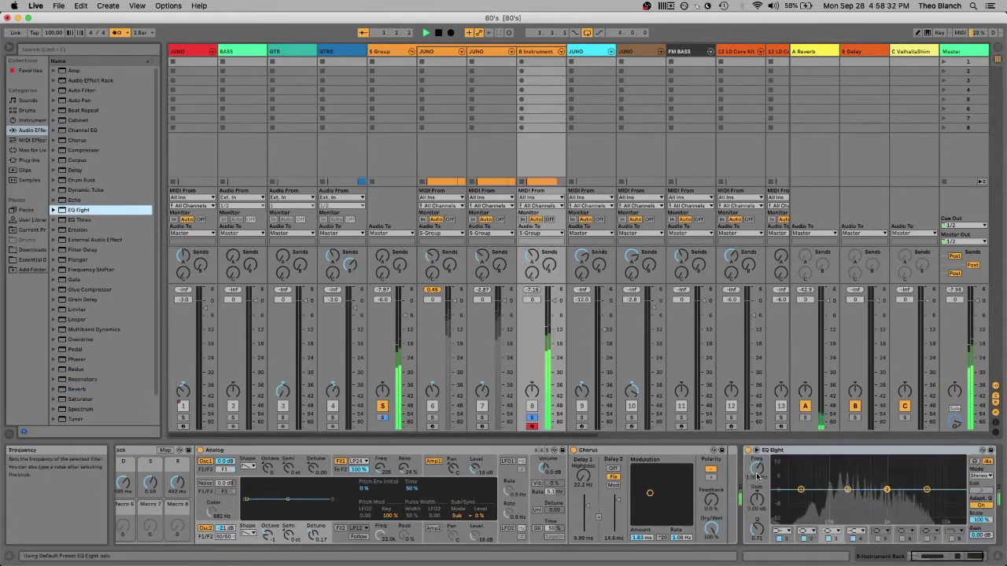
{"action": "left_click_drag", "start_coordinate": [825, 490], "coordinate": [837, 489]}
{"action": "left_click_drag", "start_coordinate": [299, 291], "coordinate": [314, 316]}
{"action": "left_click", "coordinate": [567, 284]}
{"action": "left_click_drag", "start_coordinate": [568, 284], "coordinate": [527, 258]}
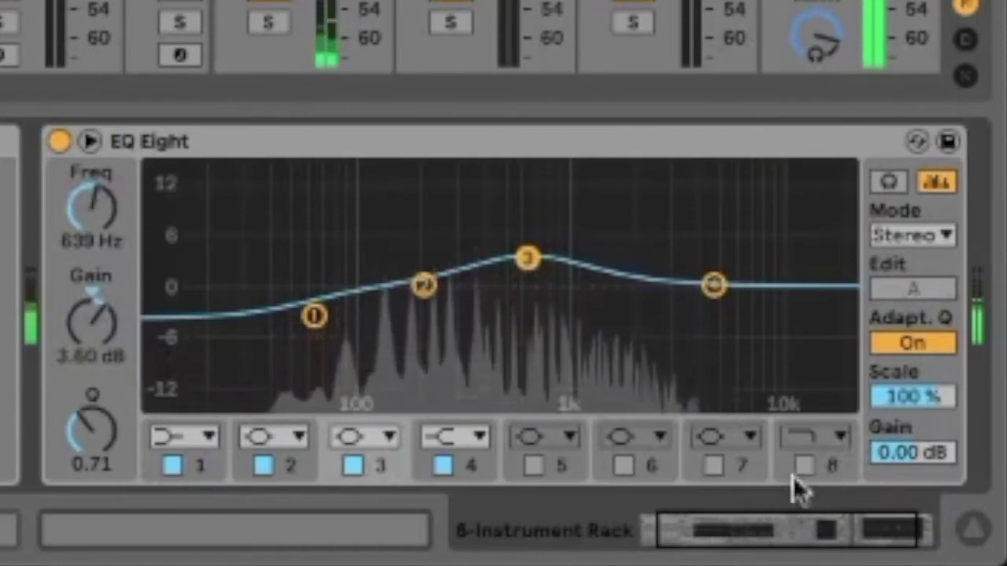
Enable EQ band 7 as a high shelf at 2.59 kHz and -1.43 dB, and move the EQ into the rack after the Chorus.
{"action": "left_click", "coordinate": [738, 440]}
{"action": "left_click", "coordinate": [738, 352]}
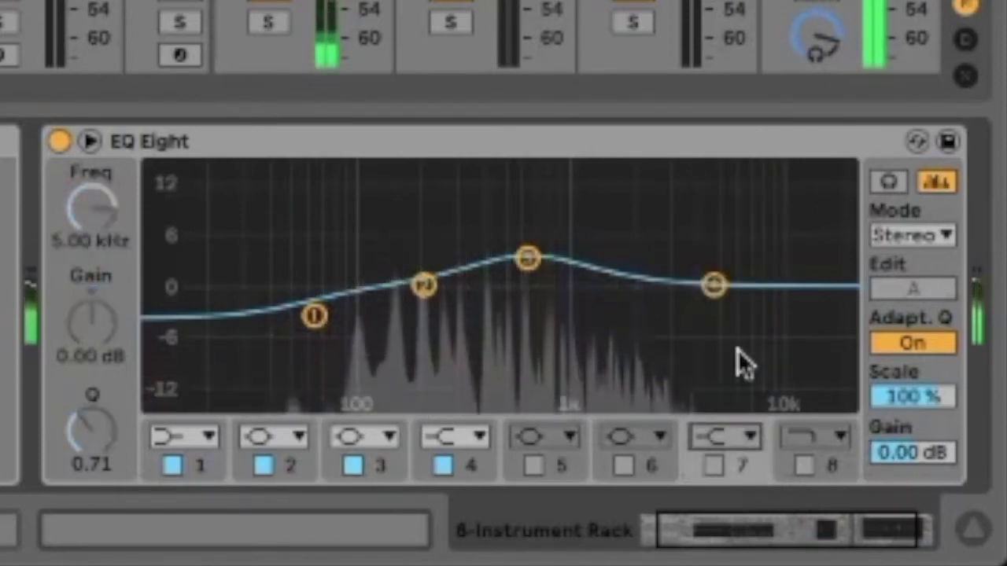
{"action": "left_click", "coordinate": [713, 465]}
{"action": "mouse_move", "coordinate": [98, 346]}
{"action": "left_mouse_down"}
{"action": "mouse_move", "coordinate": [98, 386]}
{"action": "mouse_move", "coordinate": [88, 337]}
{"action": "left_mouse_up"}
{"action": "mouse_move", "coordinate": [98, 220]}
{"action": "left_mouse_down"}
{"action": "mouse_move", "coordinate": [98, 247]}
{"action": "mouse_move", "coordinate": [97, 235]}
{"action": "left_mouse_up"}
{"action": "left_click_drag", "start_coordinate": [90, 334], "coordinate": [91, 323]}
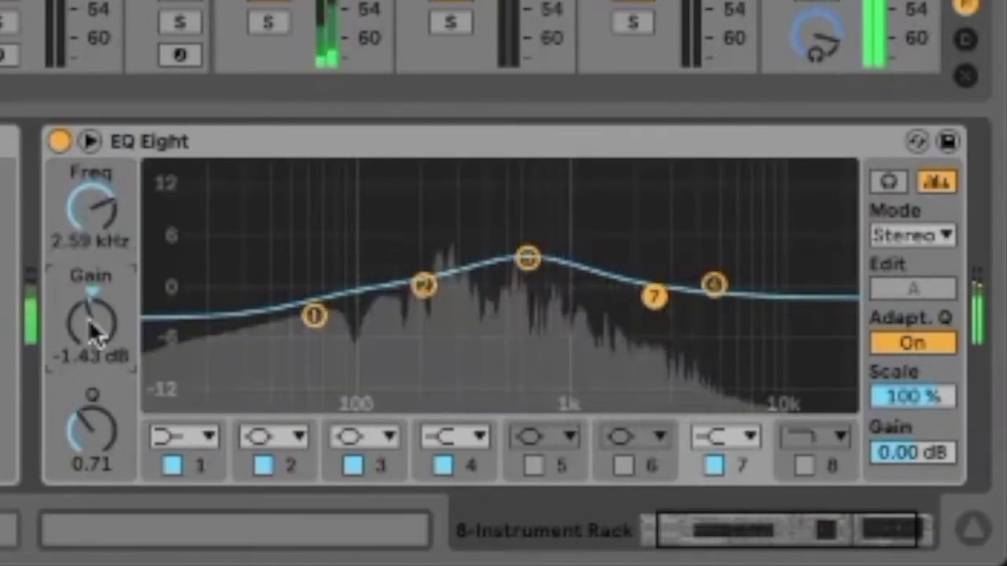
{"action": "left_click_drag", "start_coordinate": [191, 147], "coordinate": [3, 213]}
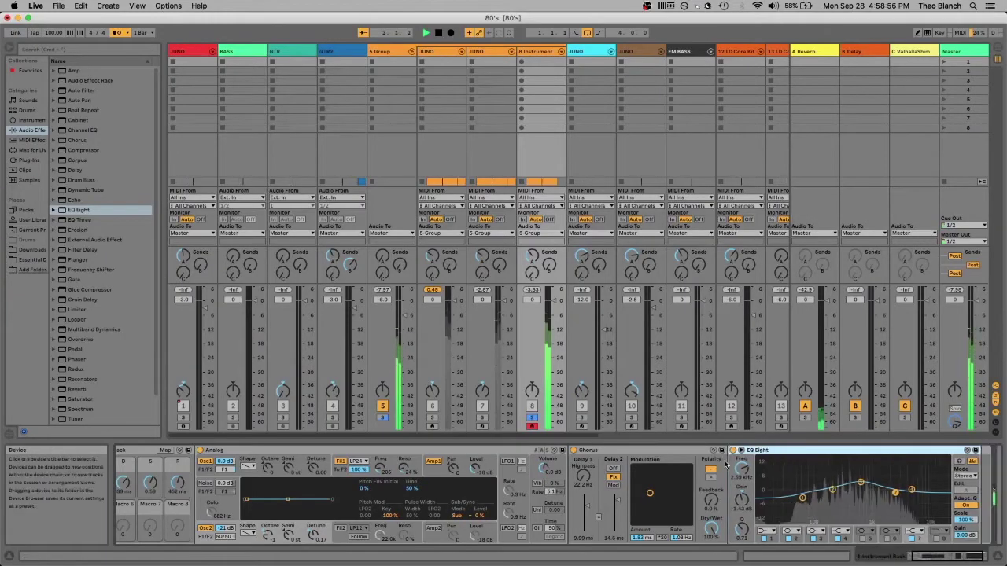
Add a Glue Compressor after the EQ inside the rack, with the threshold at -8.89 dB and makeup at 2.86 dB.
{"action": "left_click", "coordinate": [73, 289]}
{"action": "double_click", "coordinate": [111, 290]}
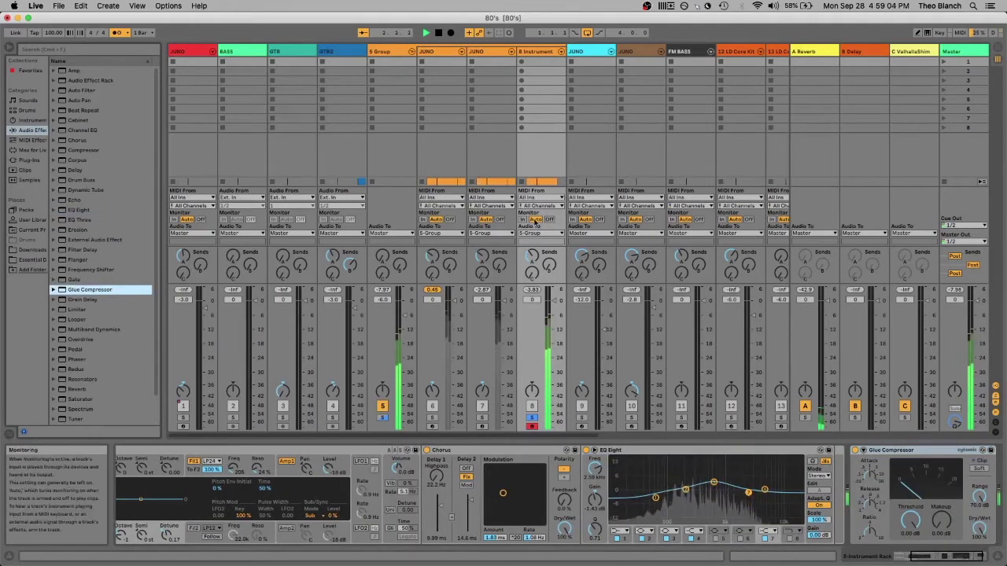
{"action": "left_click", "coordinate": [901, 449]}
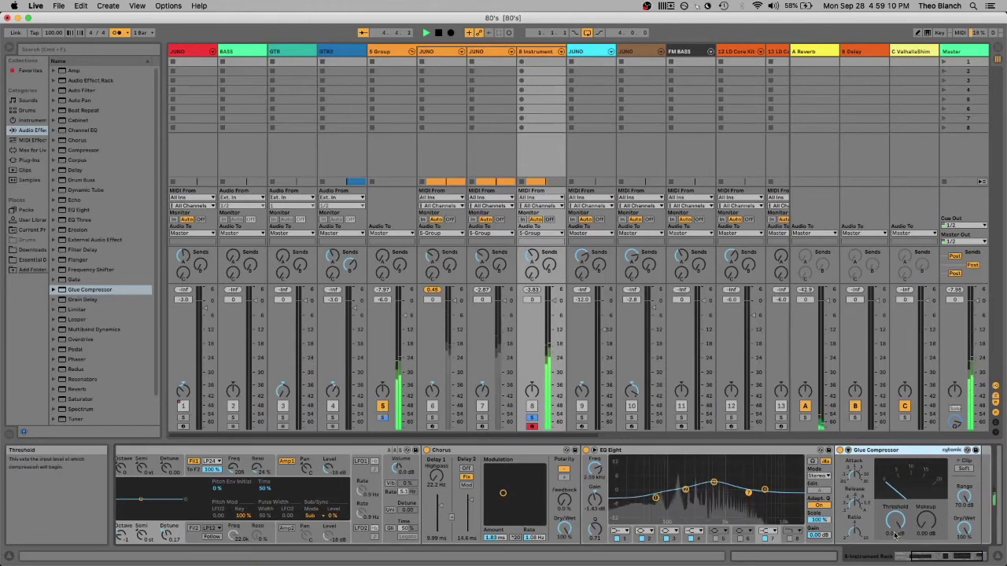
{"action": "left_click", "coordinate": [894, 534]}
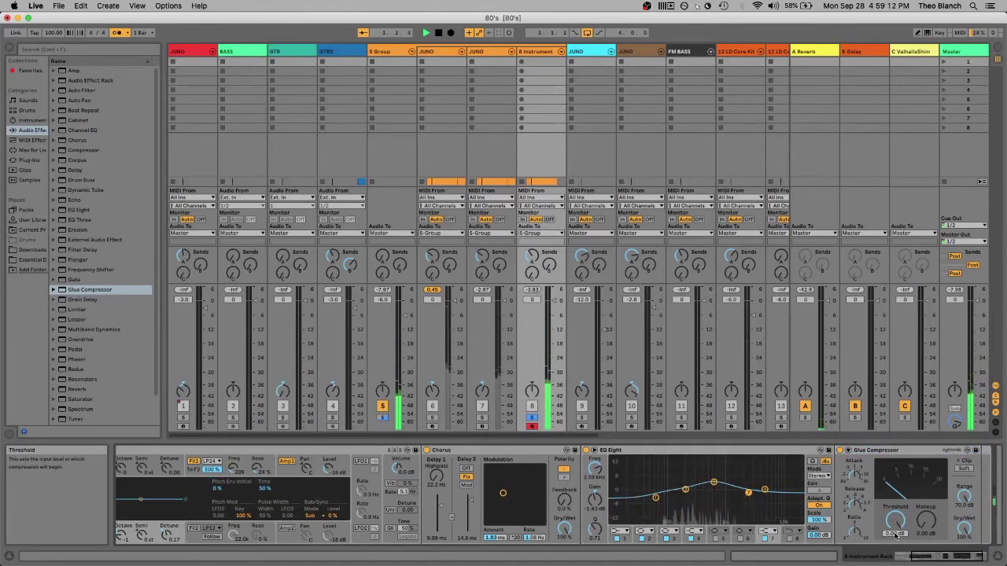
{"action": "left_click_drag", "start_coordinate": [897, 522], "coordinate": [896, 543]}
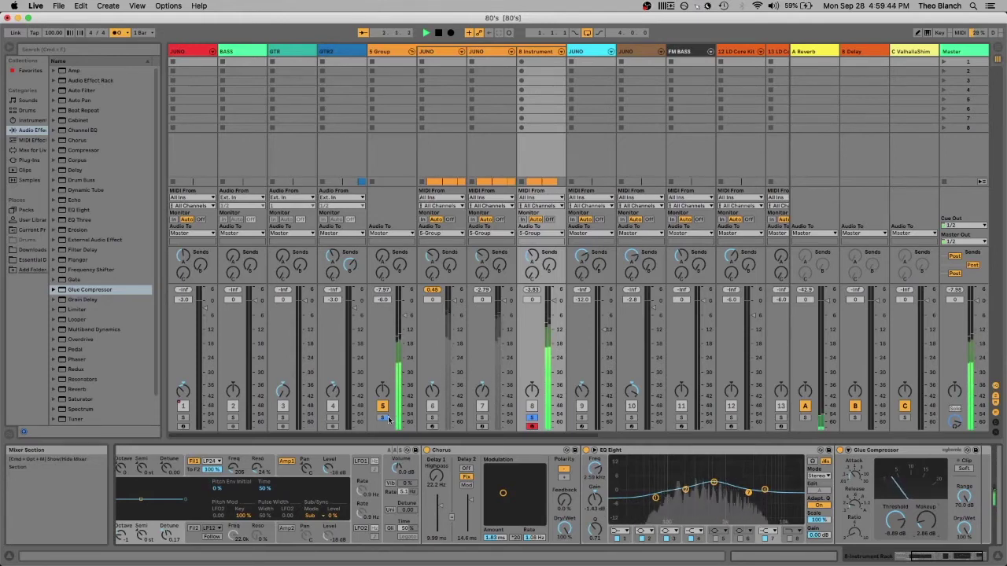
Unsolo the new instrument track and duplicate its JUNO 3 clip twice in the arrangement.
{"action": "left_click", "coordinate": [532, 417]}
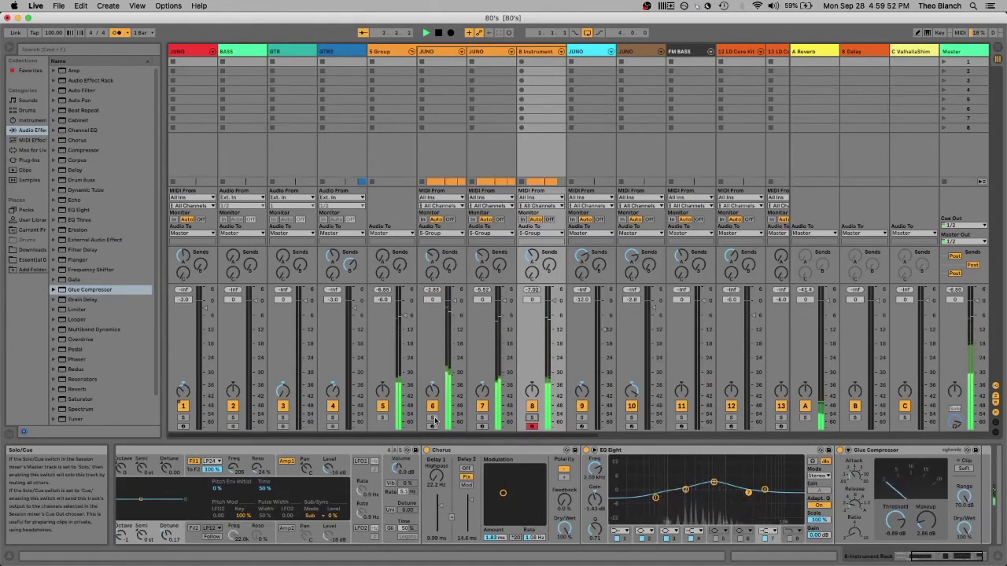
{"action": "key", "text": "Tab"}
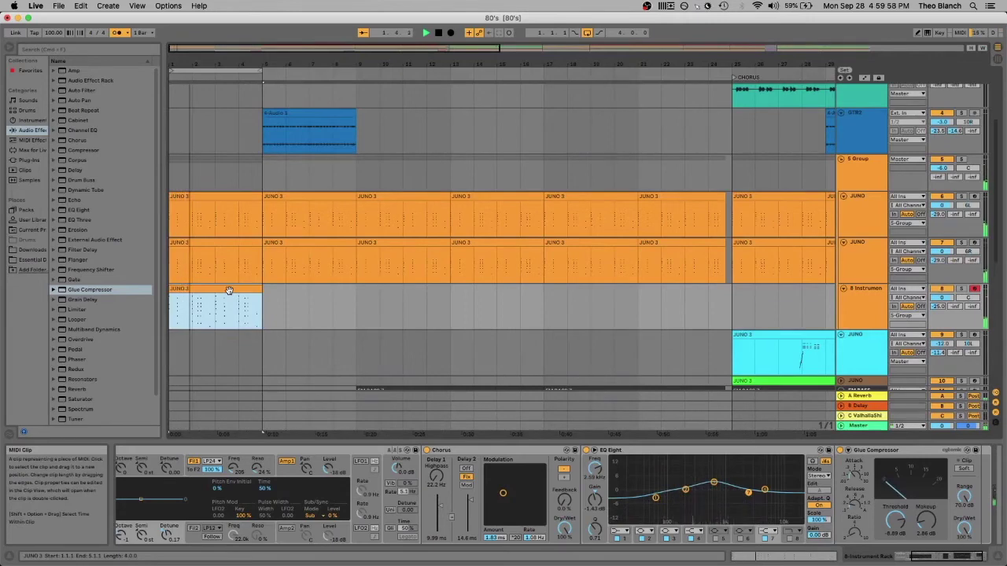
{"action": "key", "text": "super+d"}
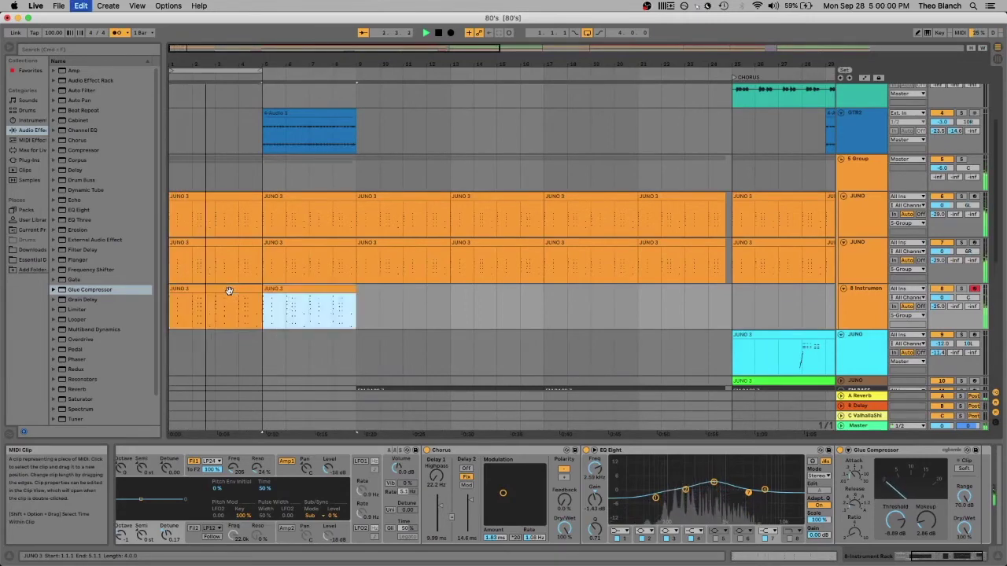
{"action": "key", "text": "super+d"}
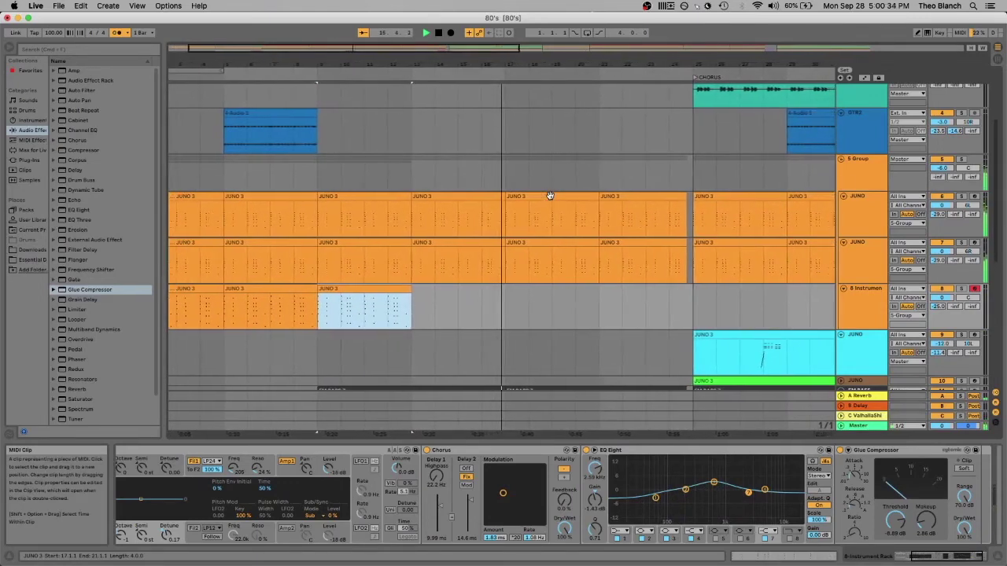
Stop playback, show the devices of the first JUNO track and solo it.
{"action": "key", "text": "space"}
{"action": "scroll", "coordinate": [537, 281], "scroll_direction": "up", "scroll_amount": 3}
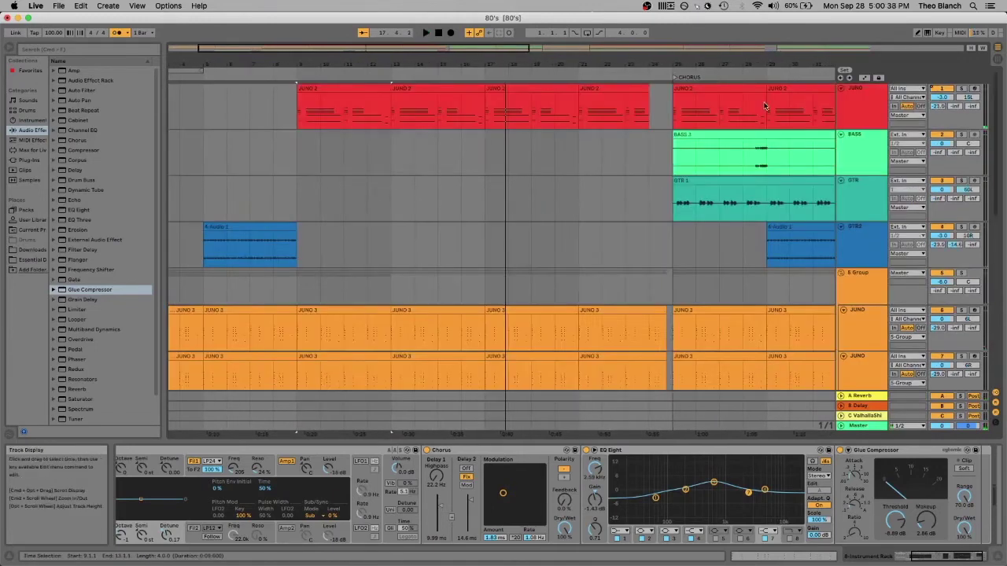
{"action": "left_click", "coordinate": [873, 113]}
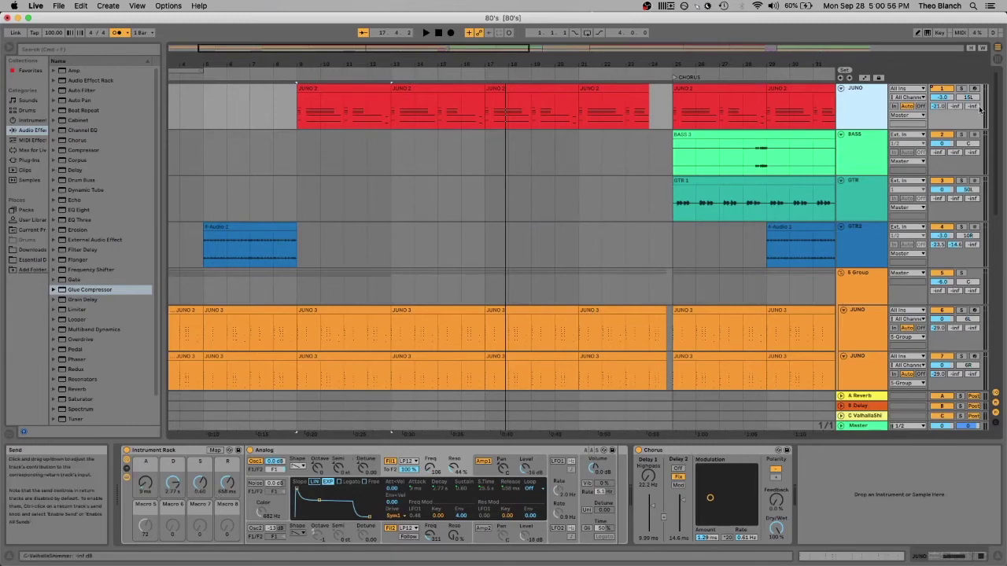
{"action": "left_click", "coordinate": [960, 88]}
Audition the soloed track's JUNO 2 clip from bar 9 and rename the track PAD.
{"action": "left_click", "coordinate": [334, 89]}
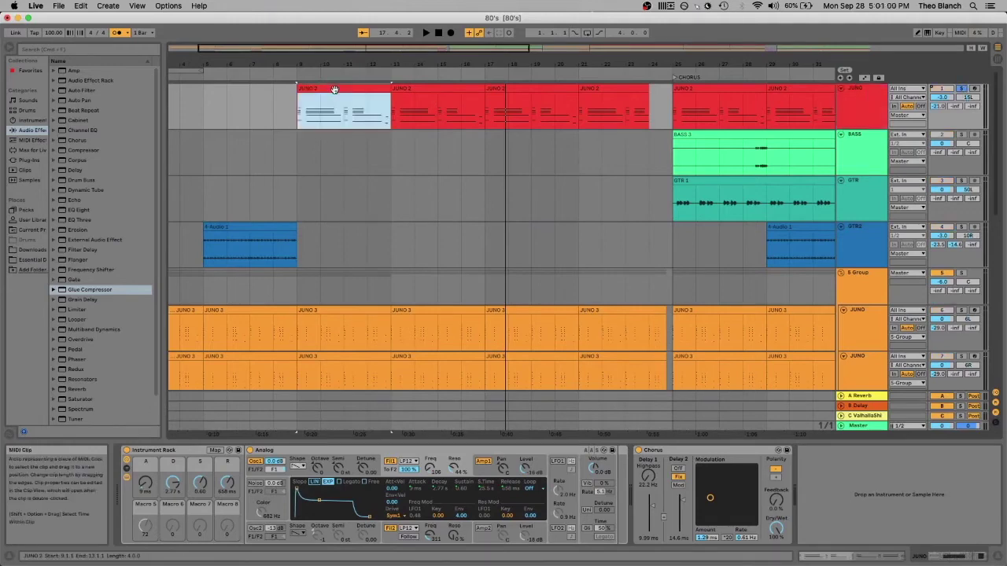
{"action": "key", "text": "space"}
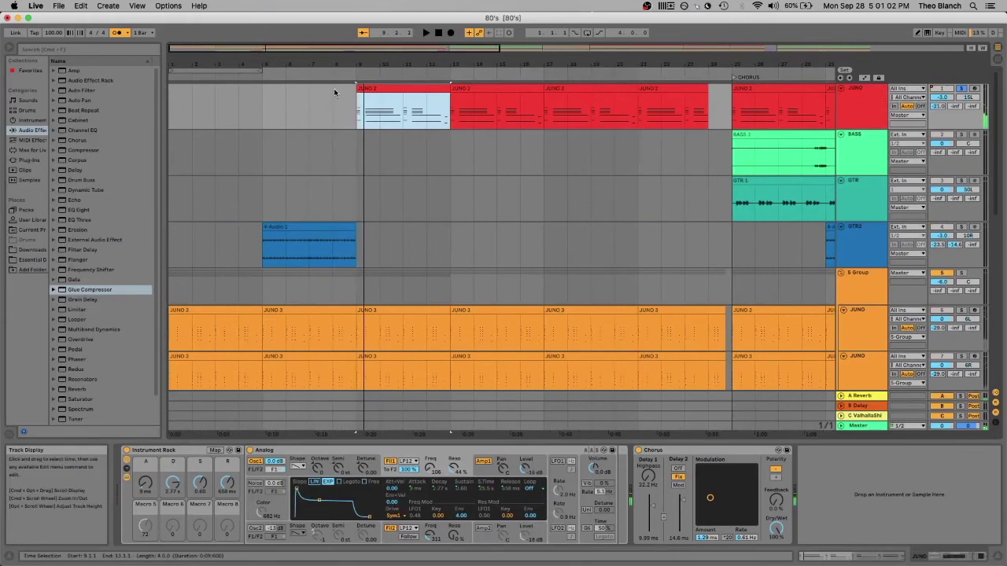
{"action": "left_click", "coordinate": [869, 107]}
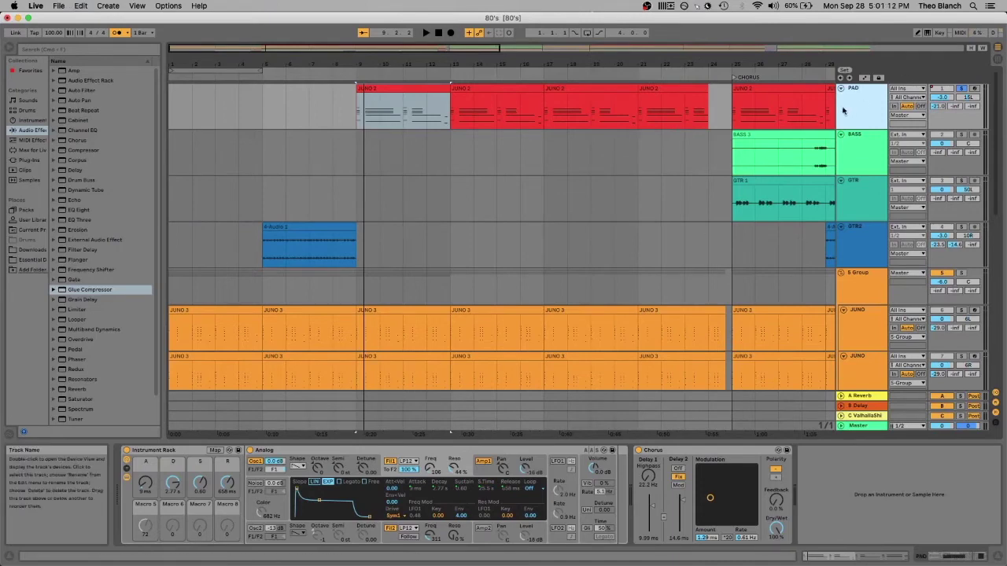
{"action": "key", "text": "space"}
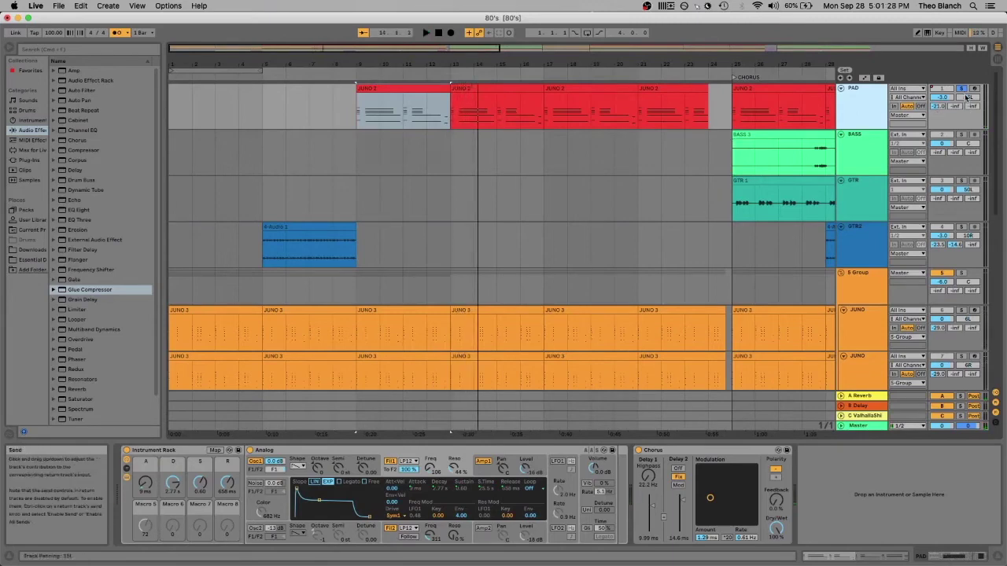
Show the FM BASS track's devices and examine its Wavetable and EQ Eight settings.
{"action": "scroll", "coordinate": [683, 299], "scroll_direction": "down", "scroll_amount": 10}
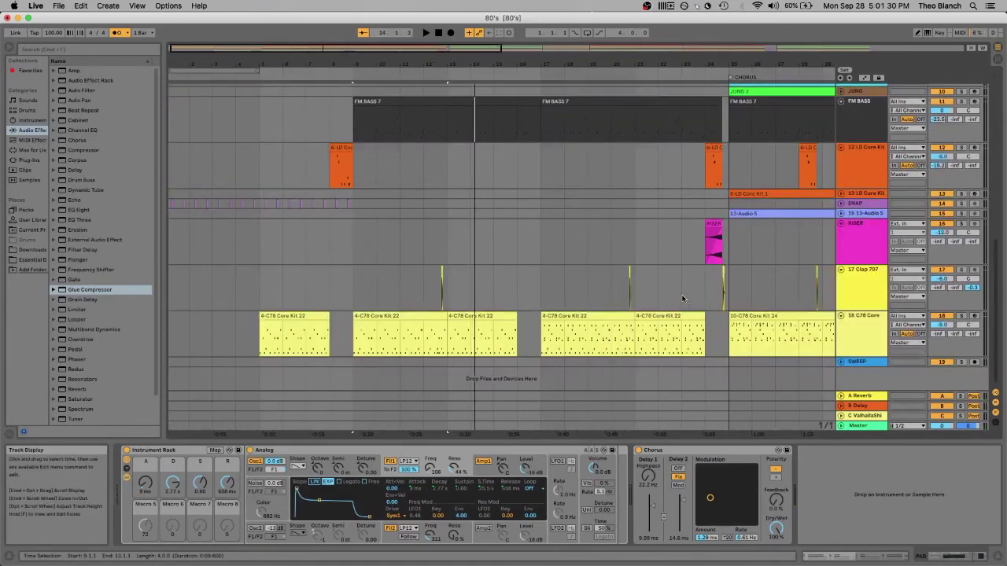
{"action": "scroll", "coordinate": [683, 298], "scroll_direction": "up", "scroll_amount": 5}
{"action": "scroll", "coordinate": [684, 296], "scroll_direction": "up", "scroll_amount": 2}
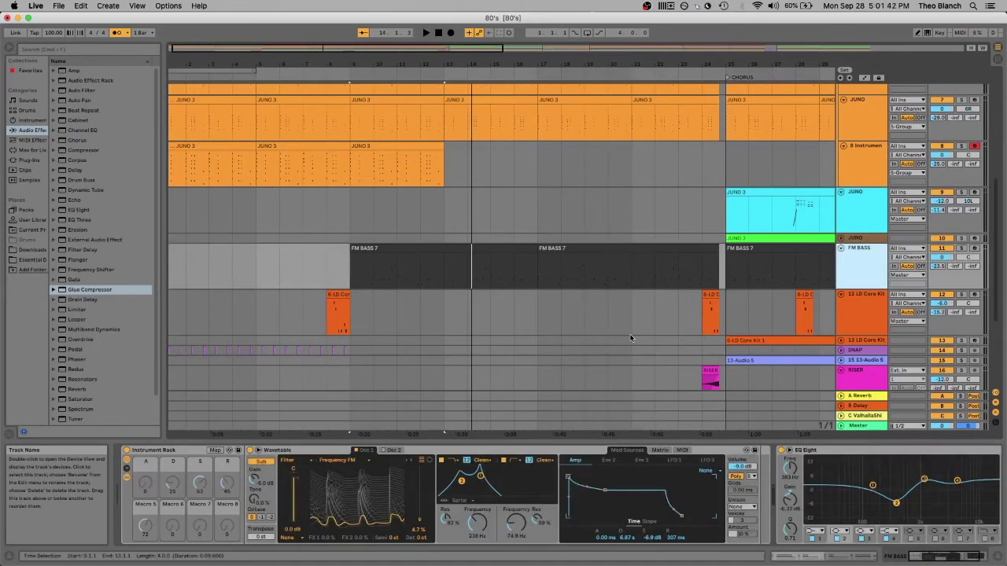
{"action": "scroll", "coordinate": [518, 496], "scroll_direction": "right", "scroll_amount": 3}
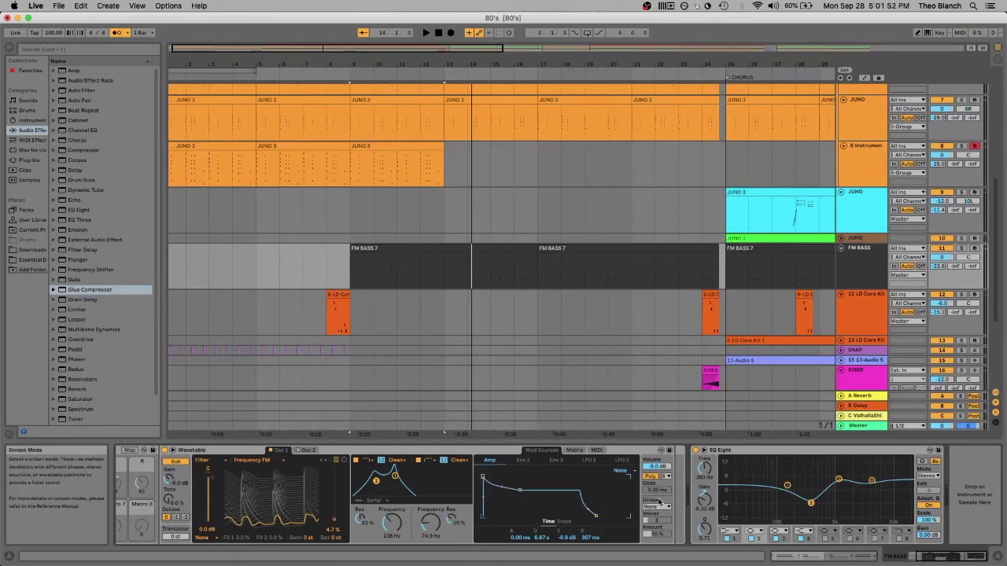
{"action": "scroll", "coordinate": [472, 496], "scroll_direction": "left", "scroll_amount": 3}
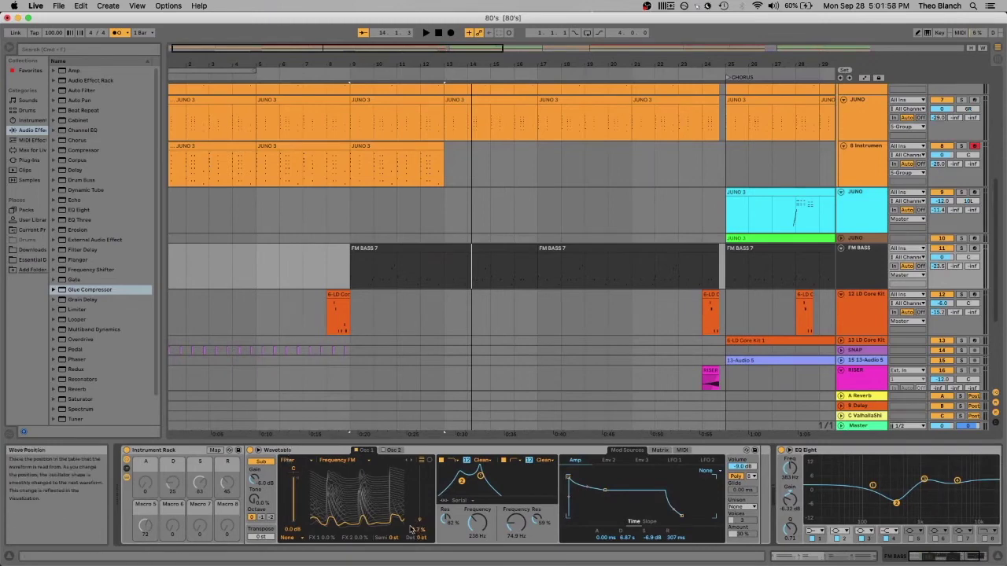
Browse Osc 1's wavetable lists, switch its category to Basics, and restore the Filter category's Frequency FM wavetable.
{"action": "left_click", "coordinate": [361, 461]}
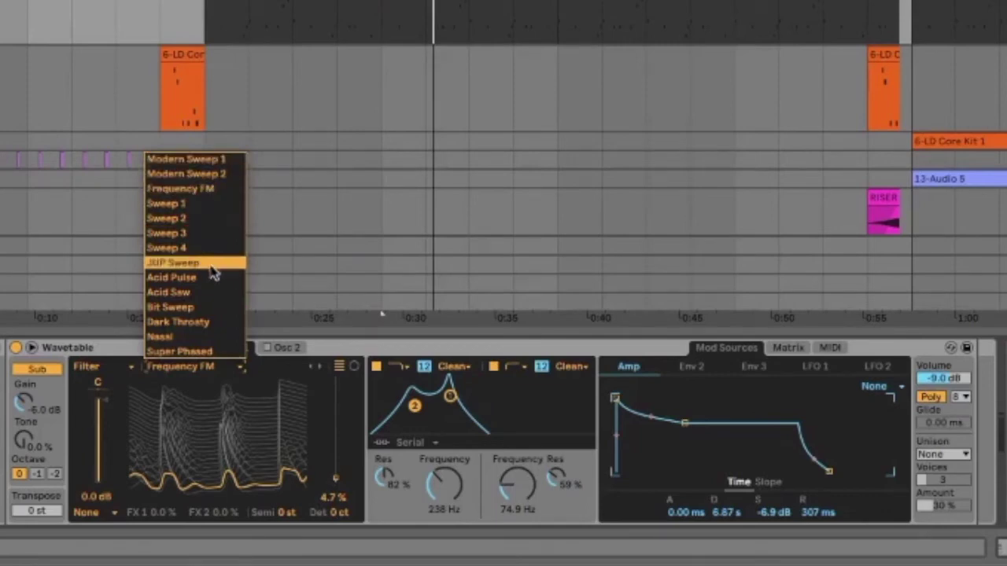
{"action": "left_click", "coordinate": [351, 407]}
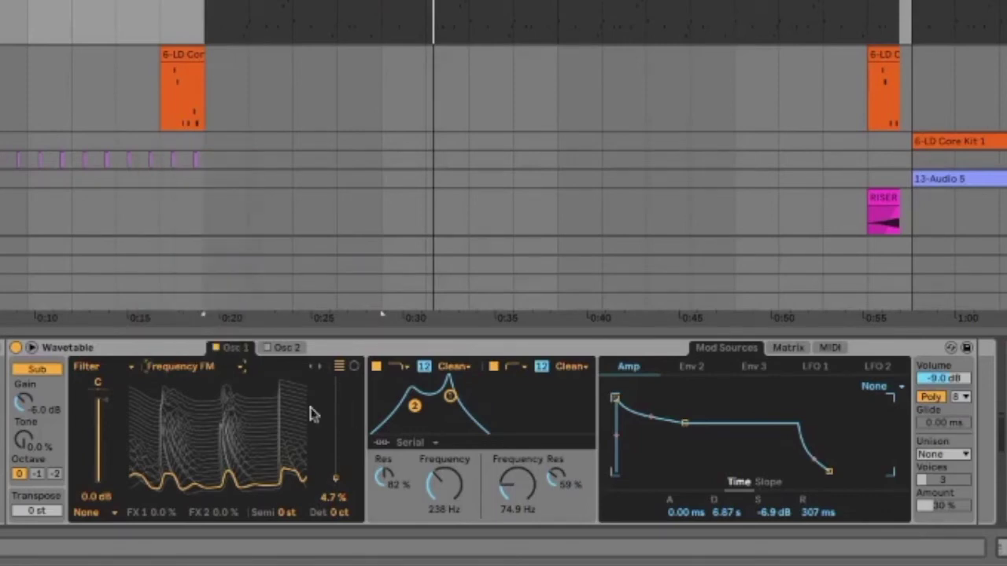
{"action": "left_click", "coordinate": [131, 368]}
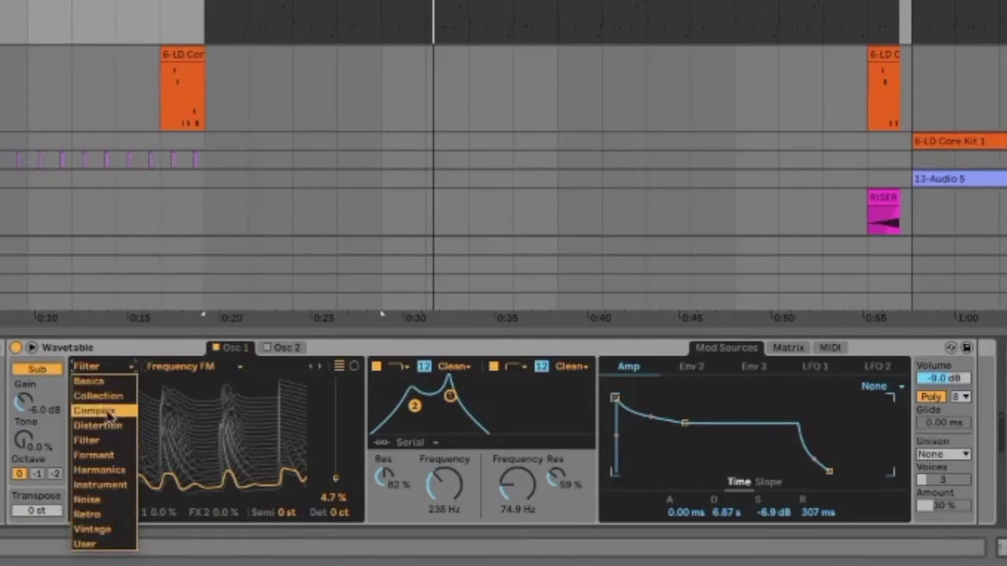
{"action": "left_click", "coordinate": [110, 383]}
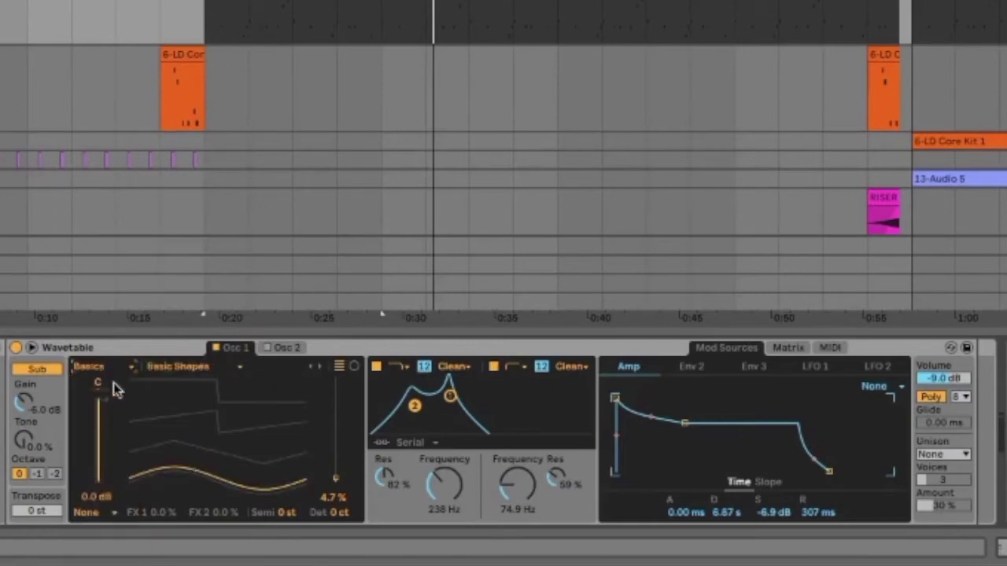
{"action": "left_click", "coordinate": [215, 374]}
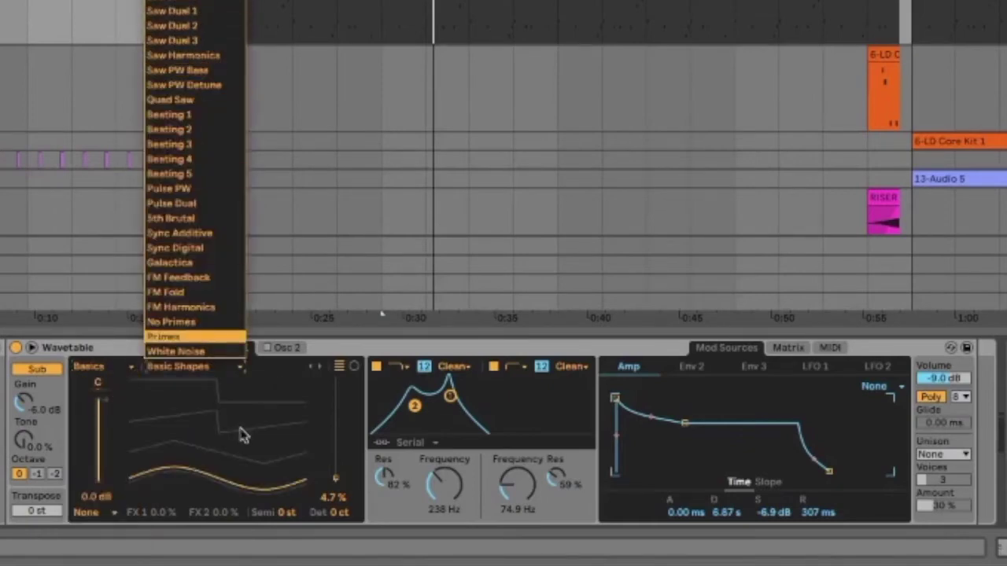
{"action": "left_click", "coordinate": [352, 417]}
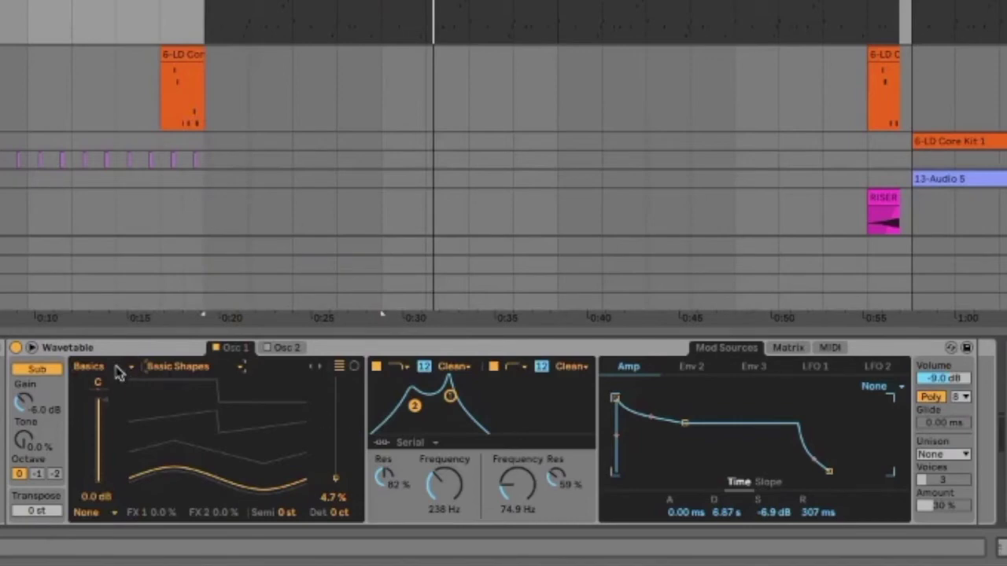
{"action": "left_click_drag", "start_coordinate": [118, 373], "coordinate": [126, 425]}
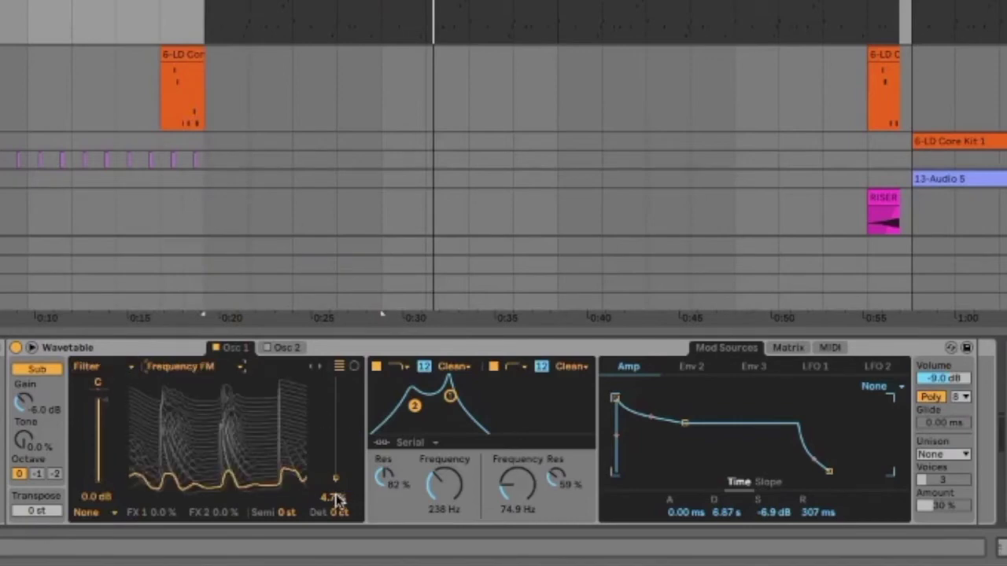
Audition the FM BASS clip from bar 9 while setting Osc 1's wave position to 3.9%, and unsolo the track.
{"action": "mouse_move", "coordinate": [336, 476]}
{"action": "left_mouse_down"}
{"action": "mouse_move", "coordinate": [336, 381]}
{"action": "mouse_move", "coordinate": [336, 477]}
{"action": "left_mouse_up"}
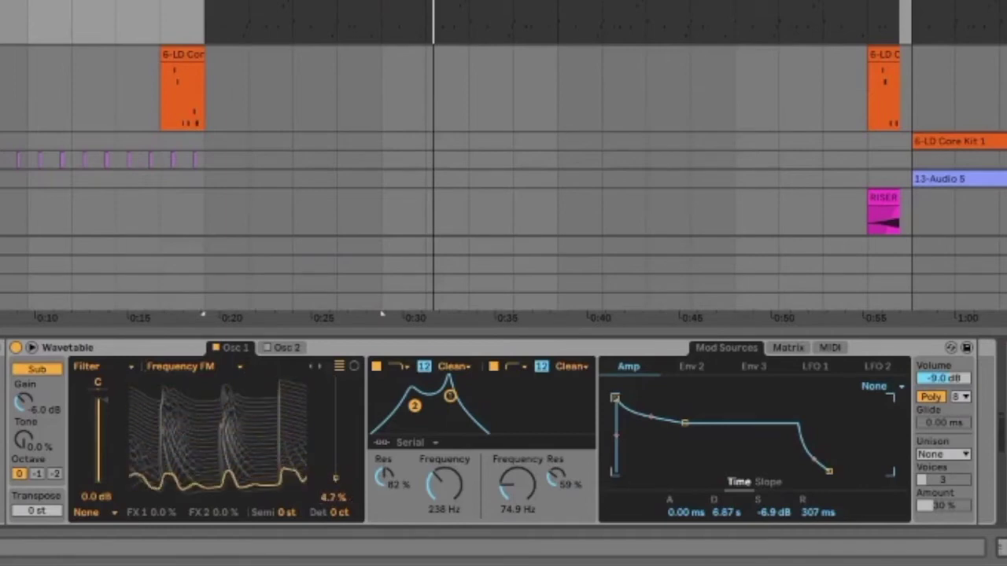
{"action": "left_click", "coordinate": [407, 4]}
{"action": "key", "text": "space"}
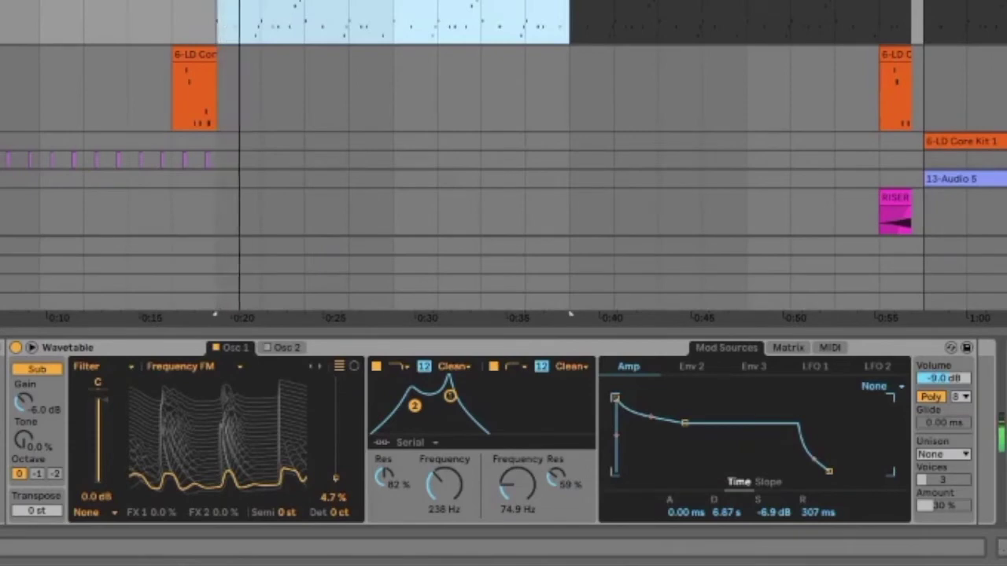
{"action": "mouse_move", "coordinate": [336, 476]}
{"action": "left_mouse_down"}
{"action": "mouse_move", "coordinate": [335, 380]}
{"action": "mouse_move", "coordinate": [336, 482]}
{"action": "left_mouse_up"}
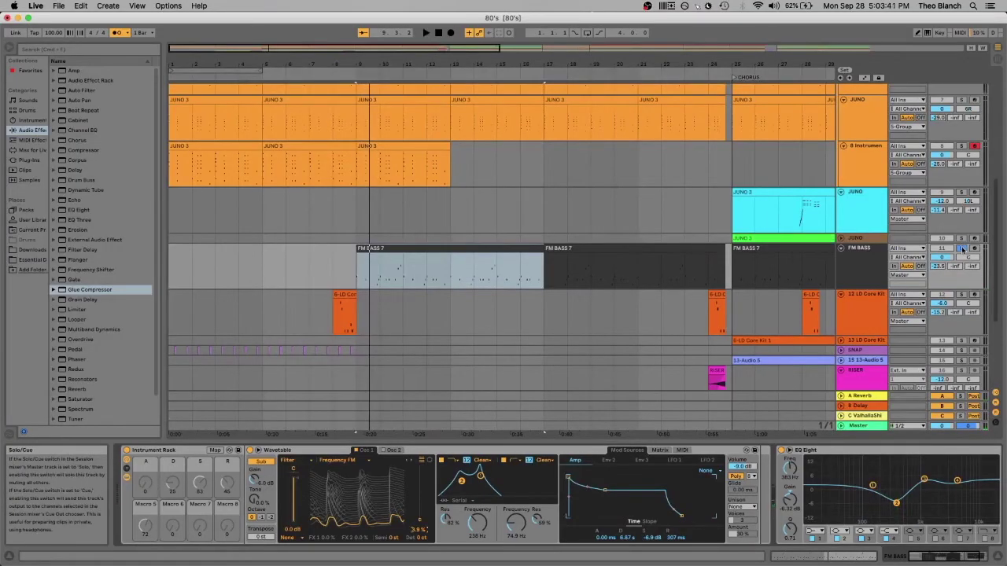
{"action": "left_click", "coordinate": [961, 249]}
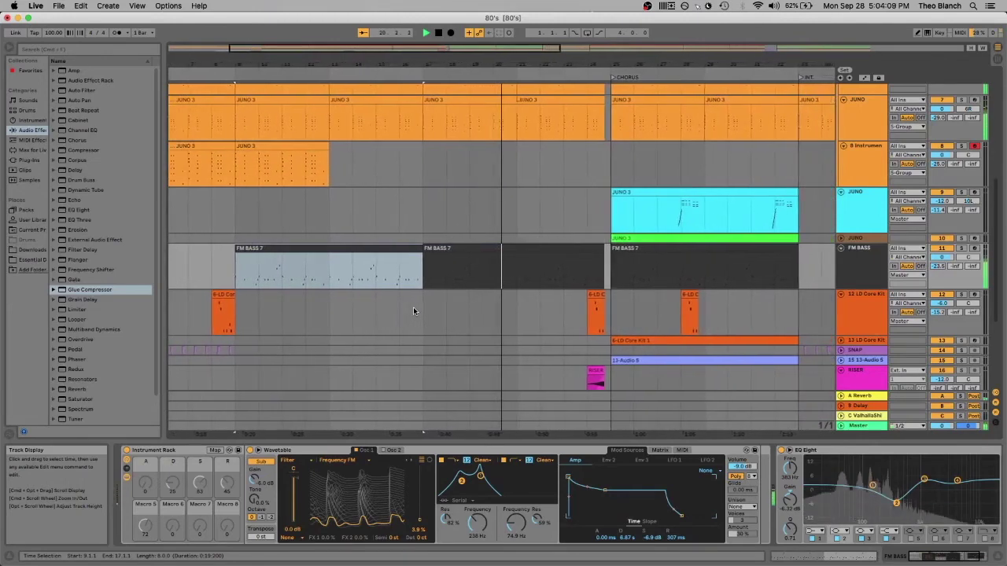
Unfold the second LD Core Kit track and audition the drum fill at bar 8 on the first one.
{"action": "scroll", "coordinate": [477, 279], "scroll_direction": "down", "scroll_amount": 4}
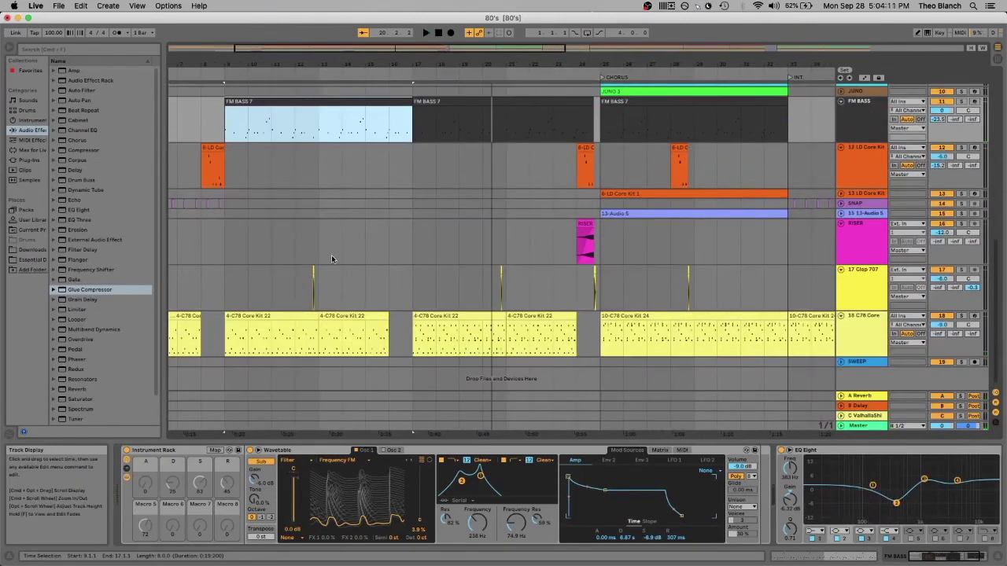
{"action": "scroll", "coordinate": [331, 255], "scroll_direction": "left", "scroll_amount": 3}
{"action": "left_click", "coordinate": [271, 153]}
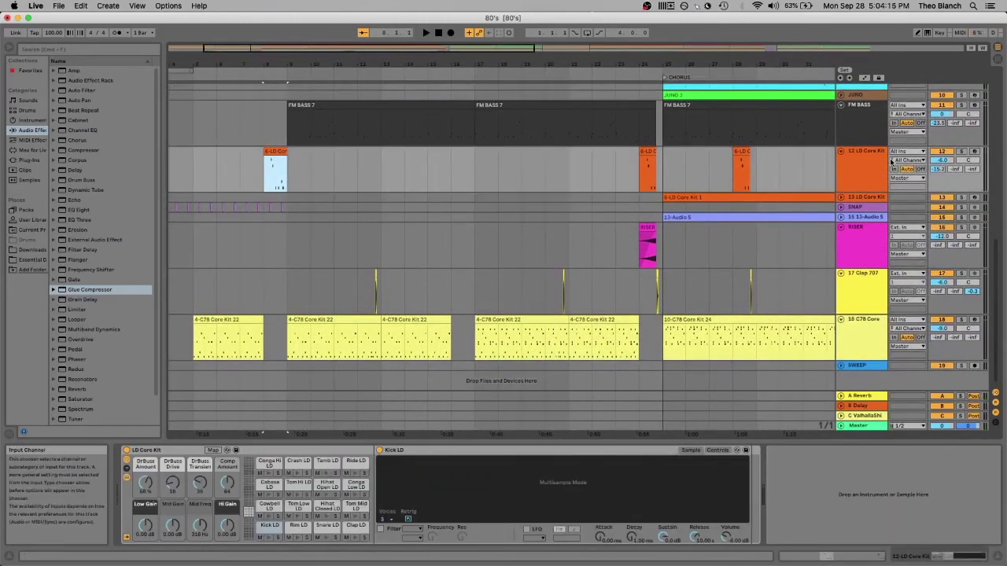
{"action": "key", "text": "u"}
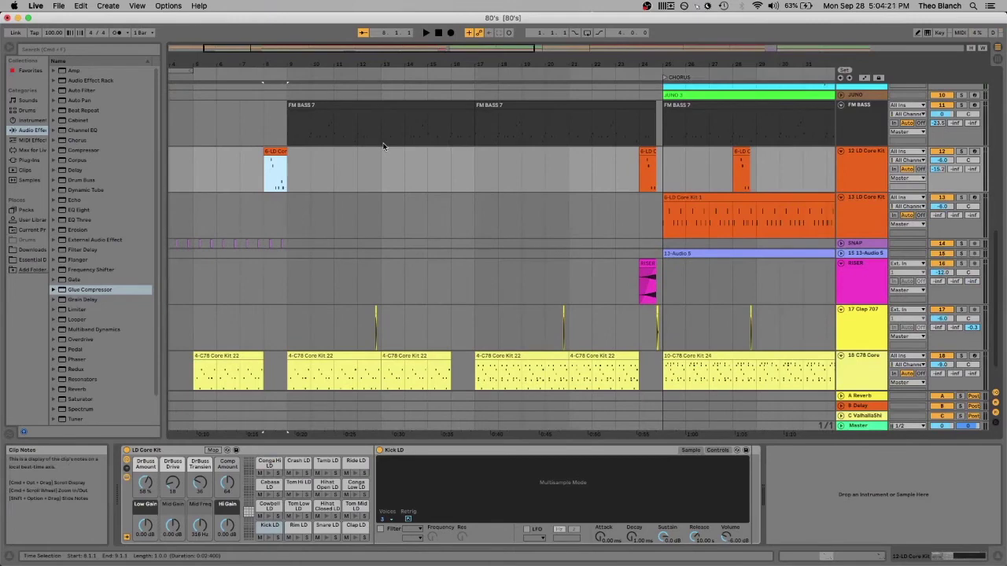
{"action": "scroll", "coordinate": [383, 146], "scroll_direction": "left", "scroll_amount": 3}
{"action": "key", "text": "space"}
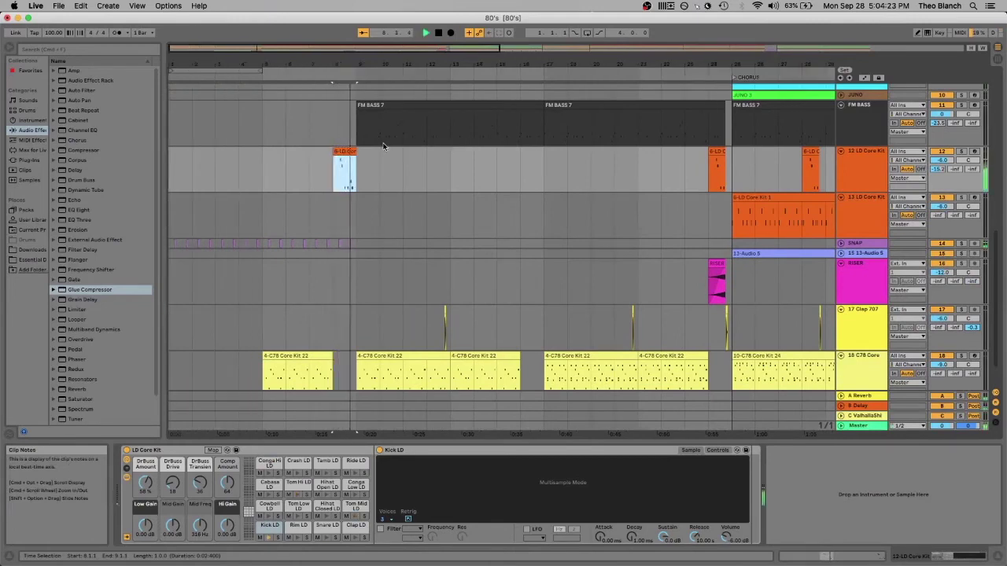
{"action": "key", "text": "space"}
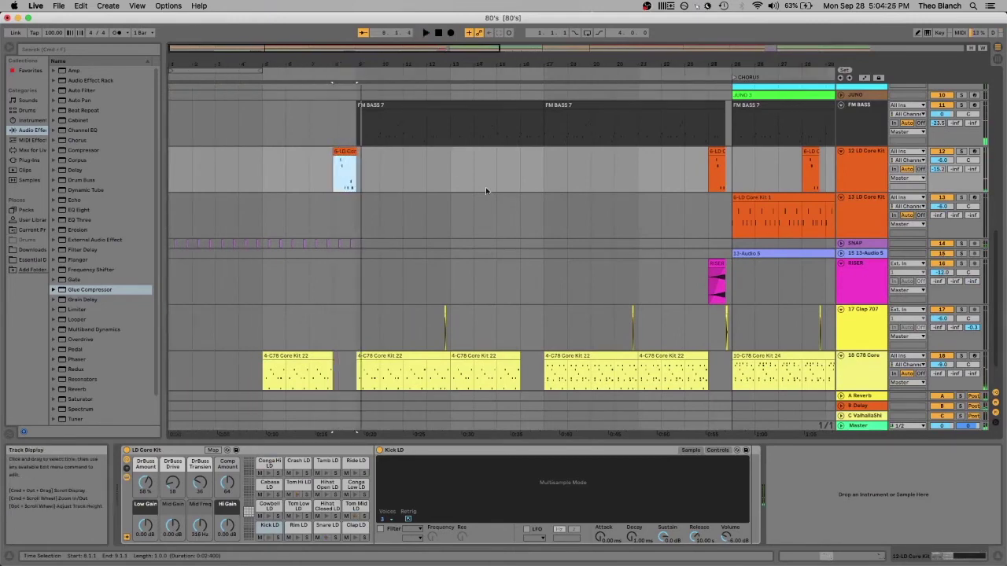
Audition the chorus clip on the second LD Core Kit track from bar 25, soloing that track during playback.
{"action": "scroll", "coordinate": [454, 190], "scroll_direction": "right", "scroll_amount": 5}
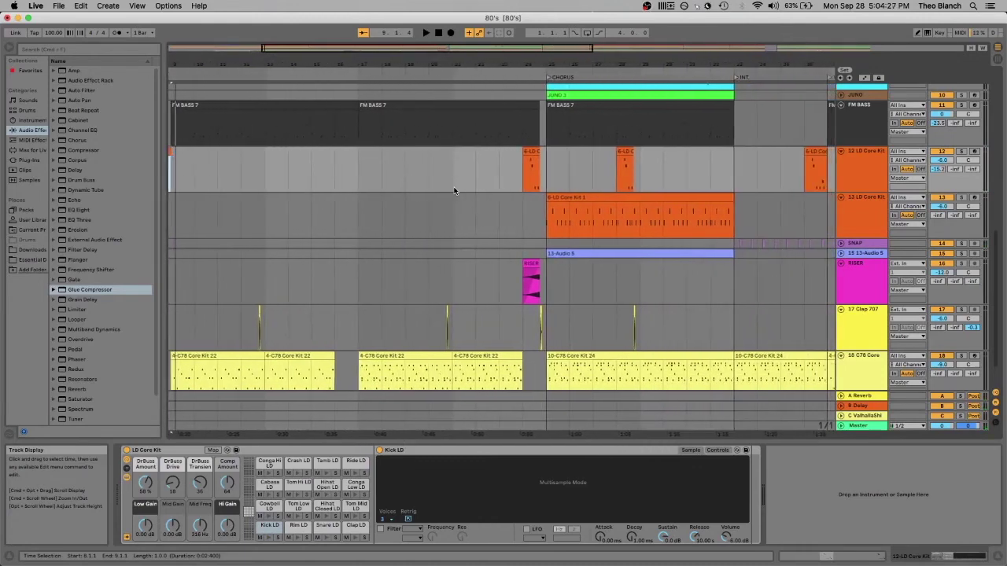
{"action": "scroll", "coordinate": [552, 227], "scroll_direction": "right", "scroll_amount": 2}
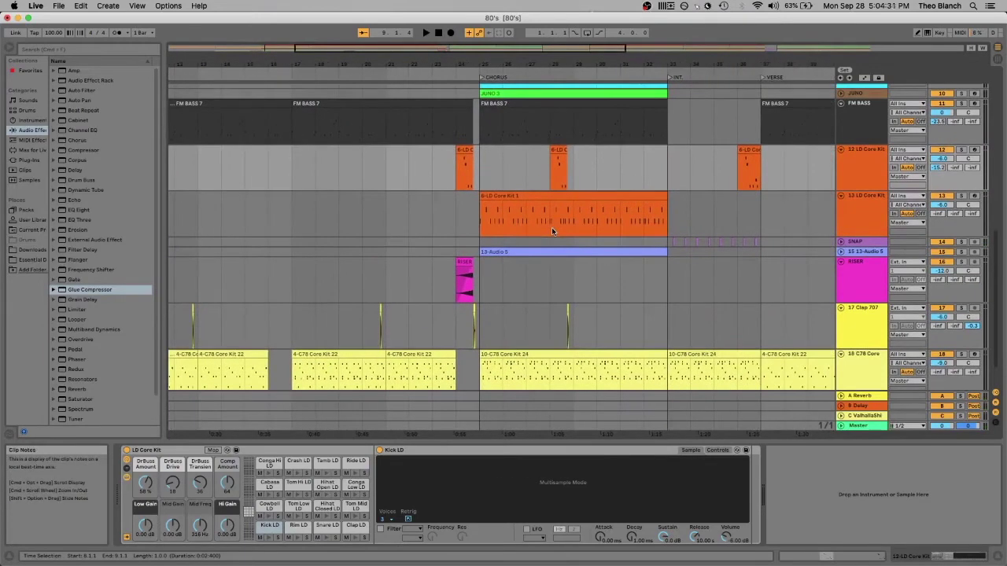
{"action": "scroll", "coordinate": [311, 203], "scroll_direction": "right", "scroll_amount": 3}
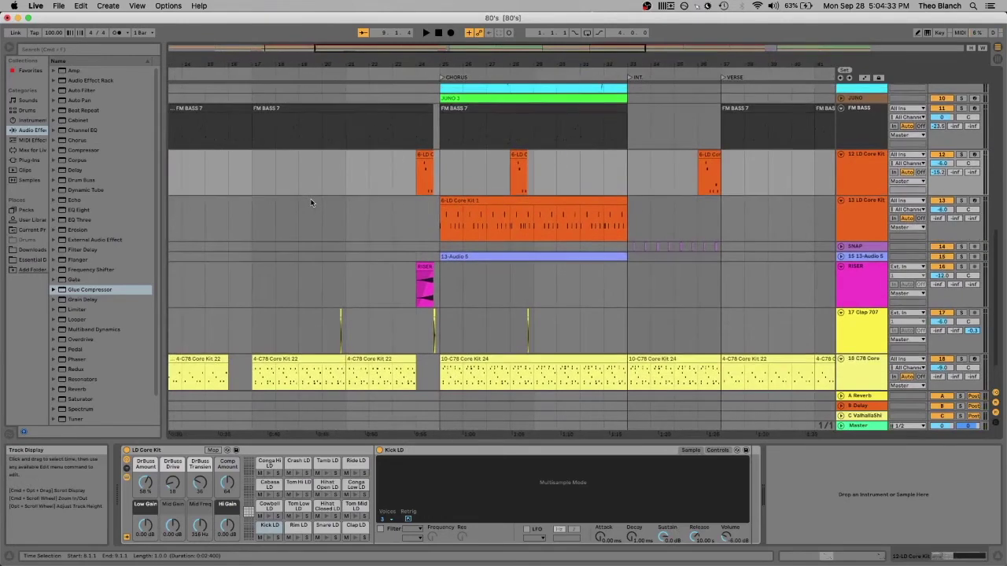
{"action": "left_click", "coordinate": [509, 195]}
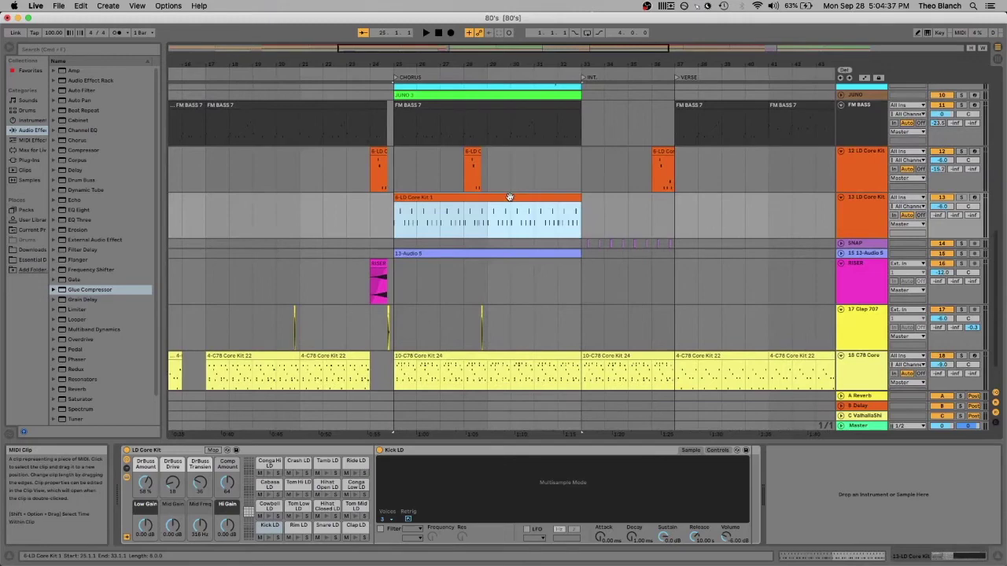
{"action": "key", "text": "space"}
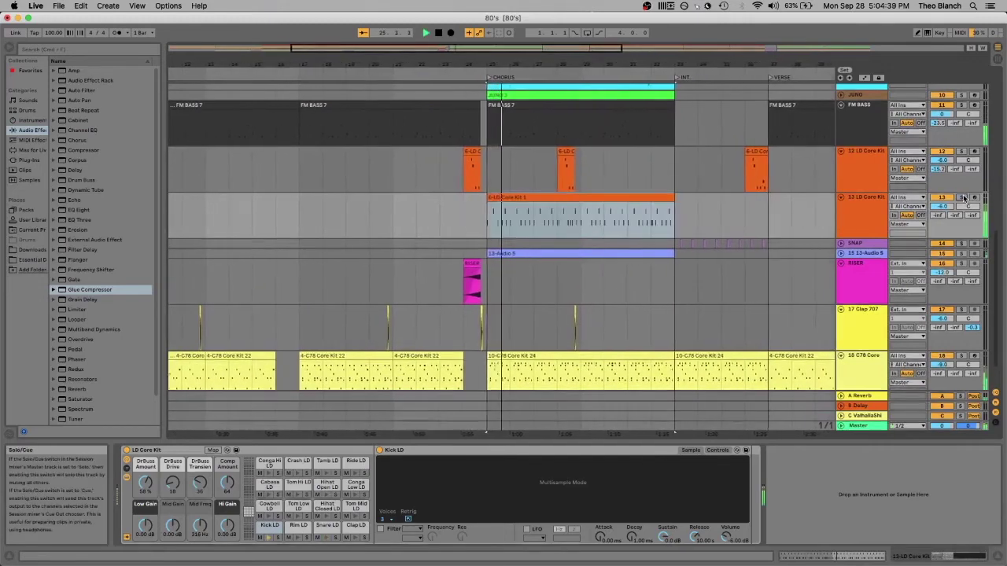
{"action": "left_click", "coordinate": [962, 197]}
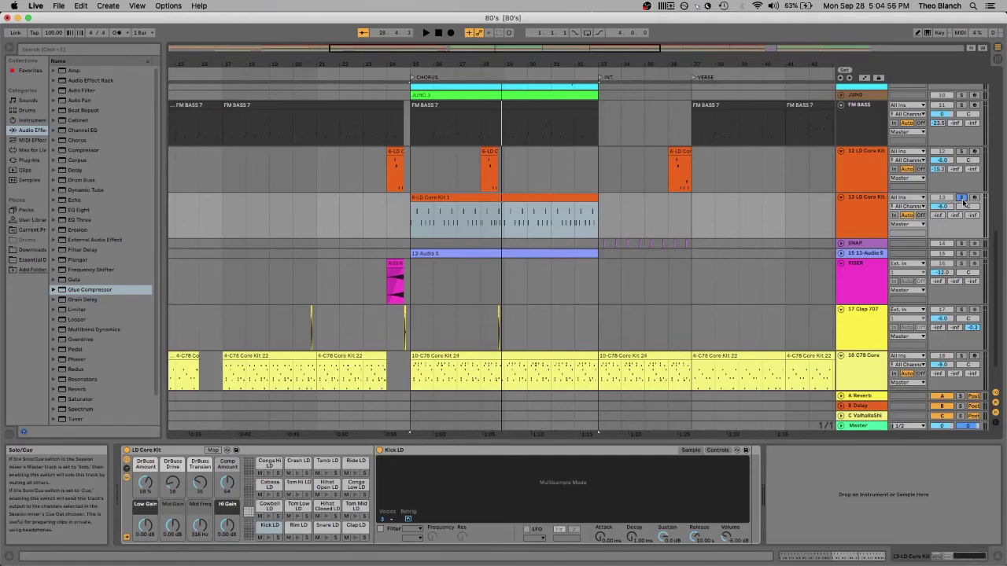
{"action": "key", "text": "space"}
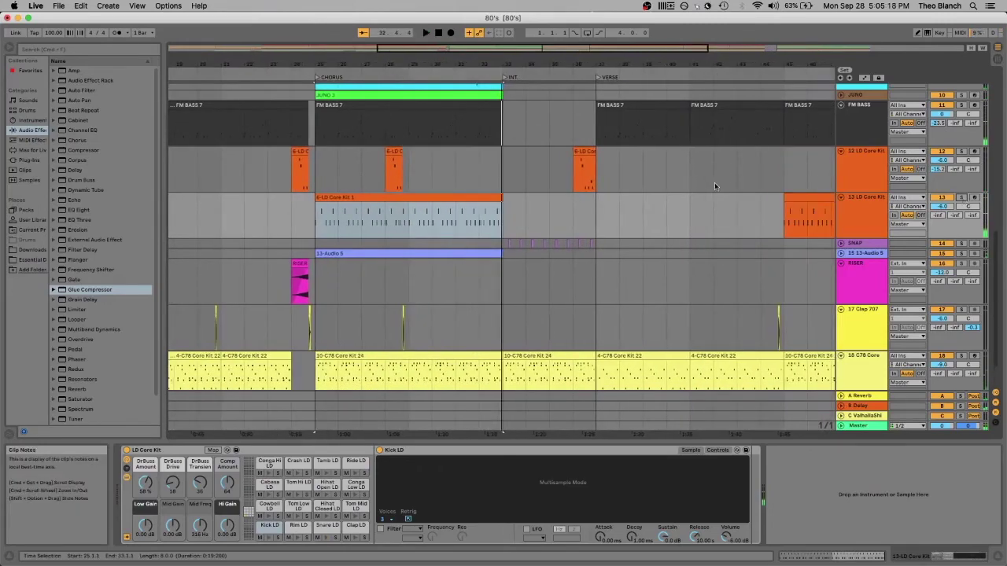
Select the chorus clips on the GTR and BASS tracks and show the BASS track's Utility and EQ Eight.
{"action": "scroll", "coordinate": [705, 194], "scroll_direction": "up", "scroll_amount": 10}
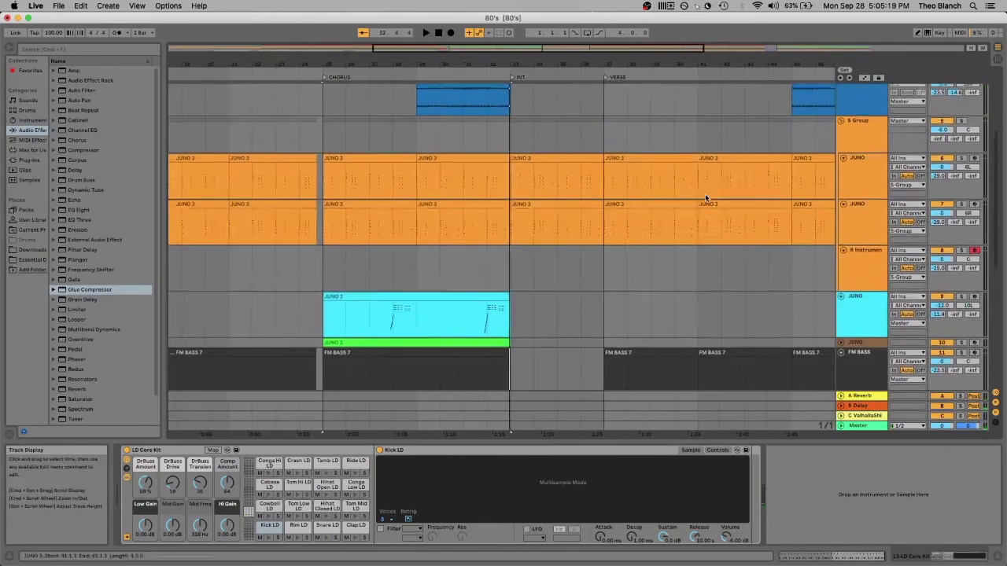
{"action": "scroll", "coordinate": [705, 196], "scroll_direction": "up", "scroll_amount": 2}
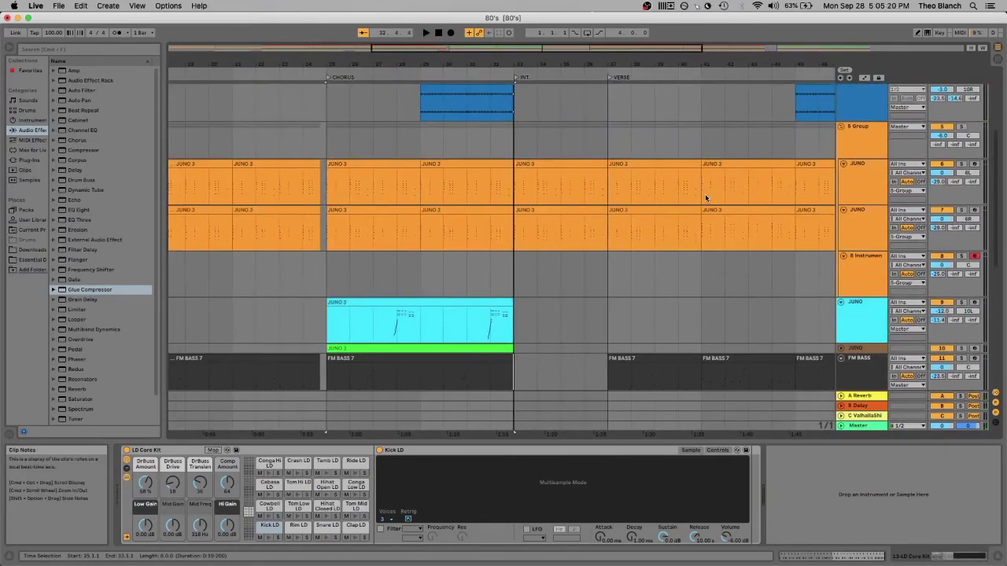
{"action": "scroll", "coordinate": [603, 183], "scroll_direction": "up", "scroll_amount": 5}
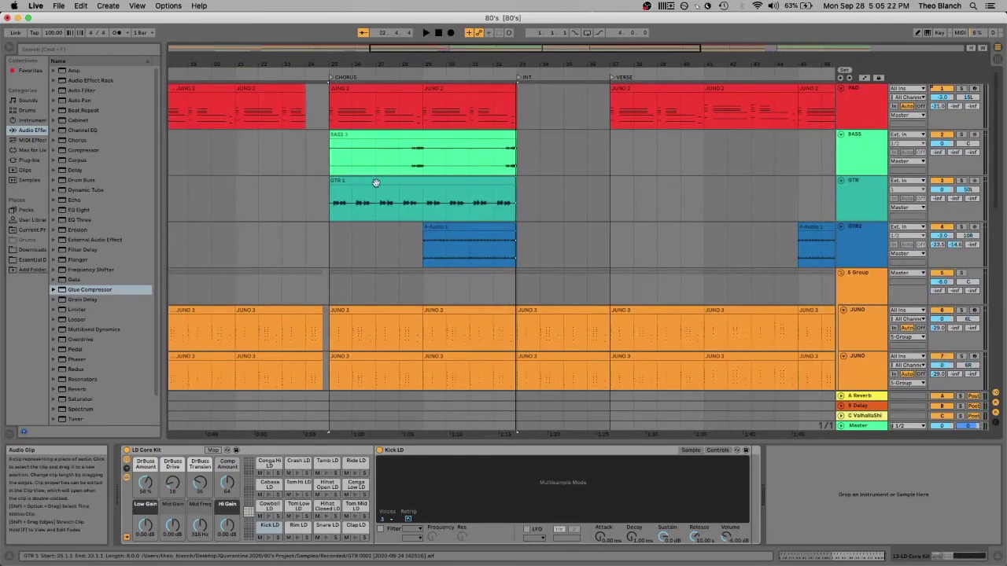
{"action": "left_click", "coordinate": [404, 133]}
{"action": "left_click", "coordinate": [438, 181]}
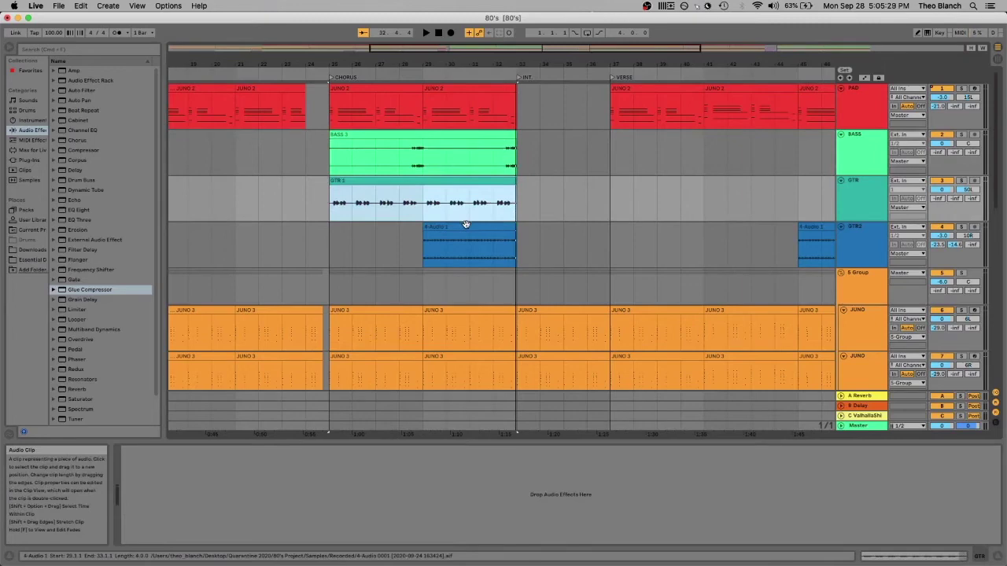
{"action": "left_click", "coordinate": [390, 136]}
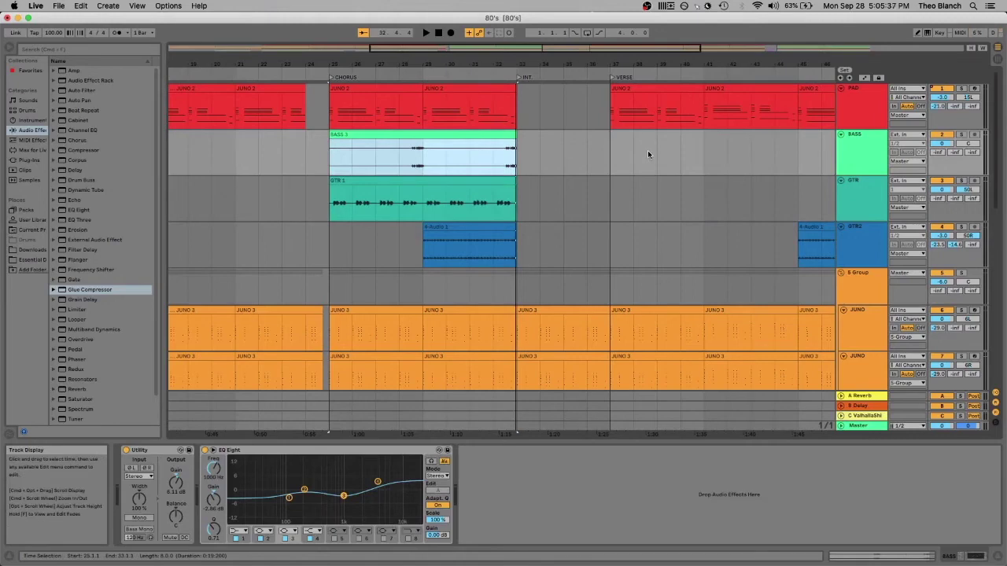
Audition the soloed BASS track's recorded chorus phrases from bar 28 and from bar 32.
{"action": "left_click", "coordinate": [398, 163]}
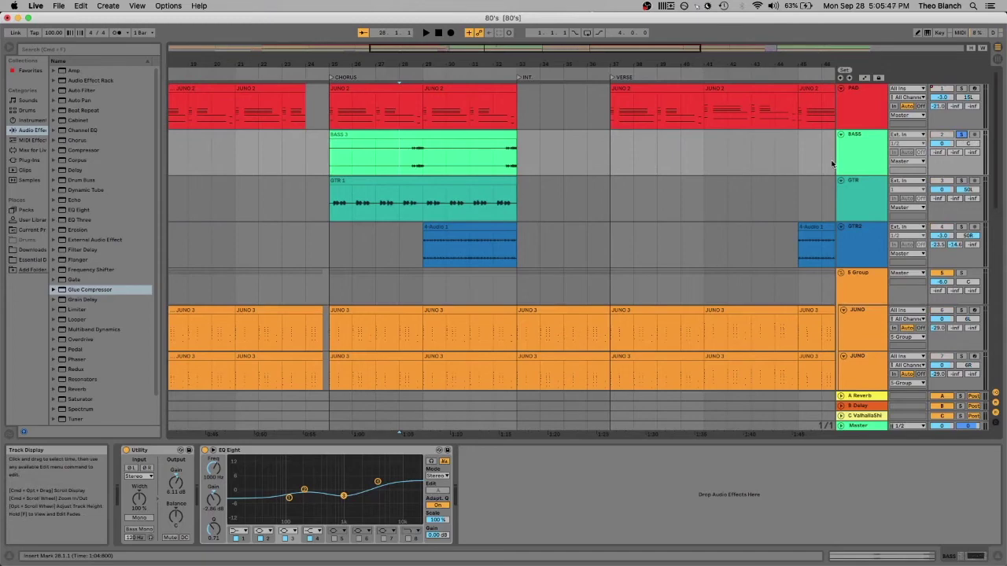
{"action": "key", "text": "space"}
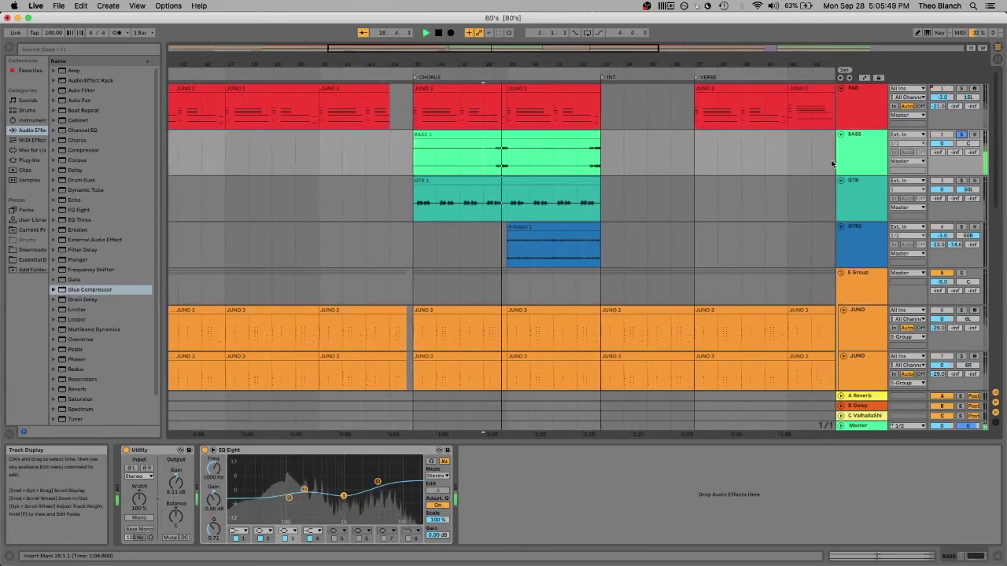
{"action": "key", "text": "space"}
{"action": "left_click", "coordinate": [563, 147]}
{"action": "key", "text": "space"}
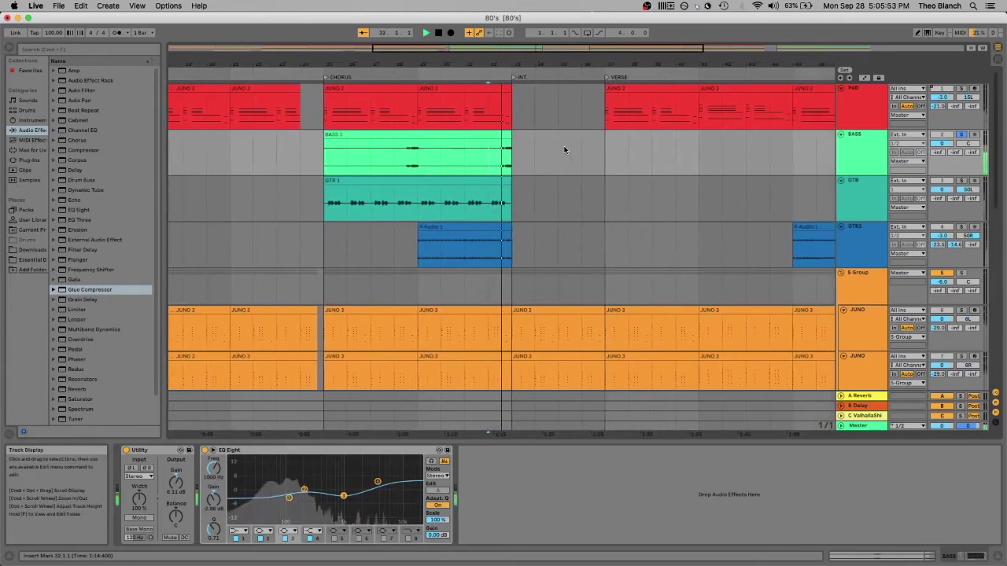
{"action": "key", "text": "space"}
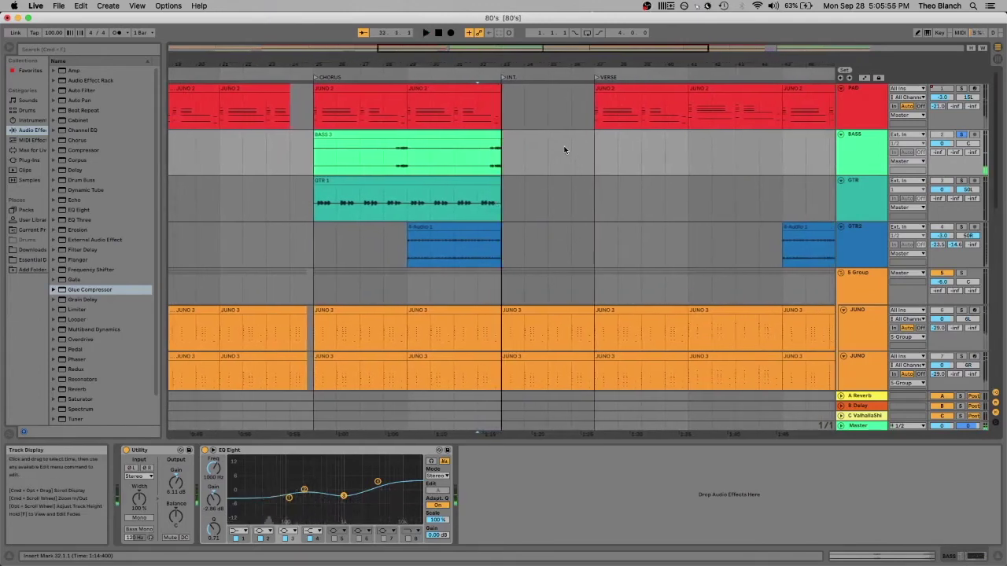
Solo the GTR track alongside BASS and audition the guitar's chorus clip from bar 25.
{"action": "left_click", "coordinate": [492, 160]}
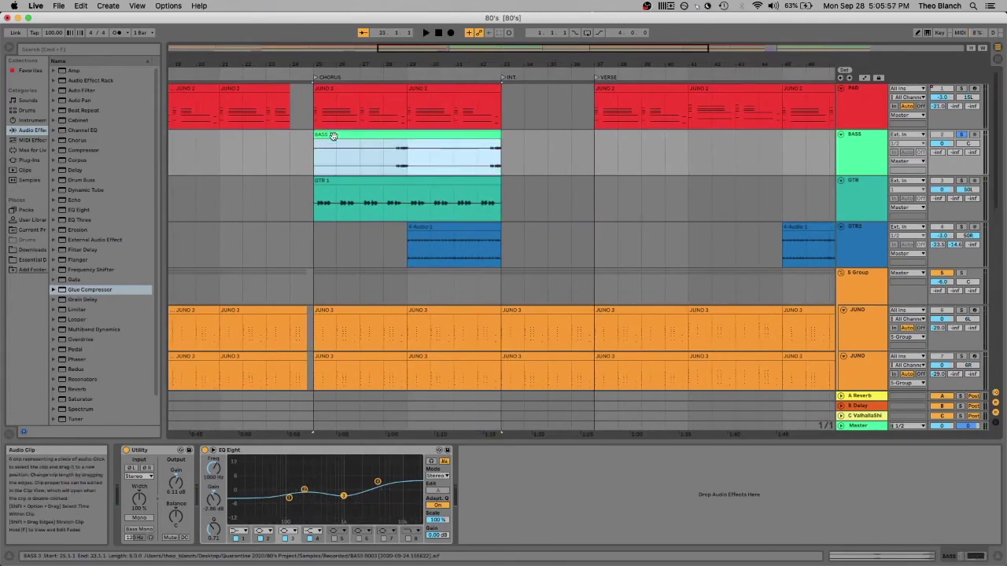
{"action": "left_click", "coordinate": [409, 179]}
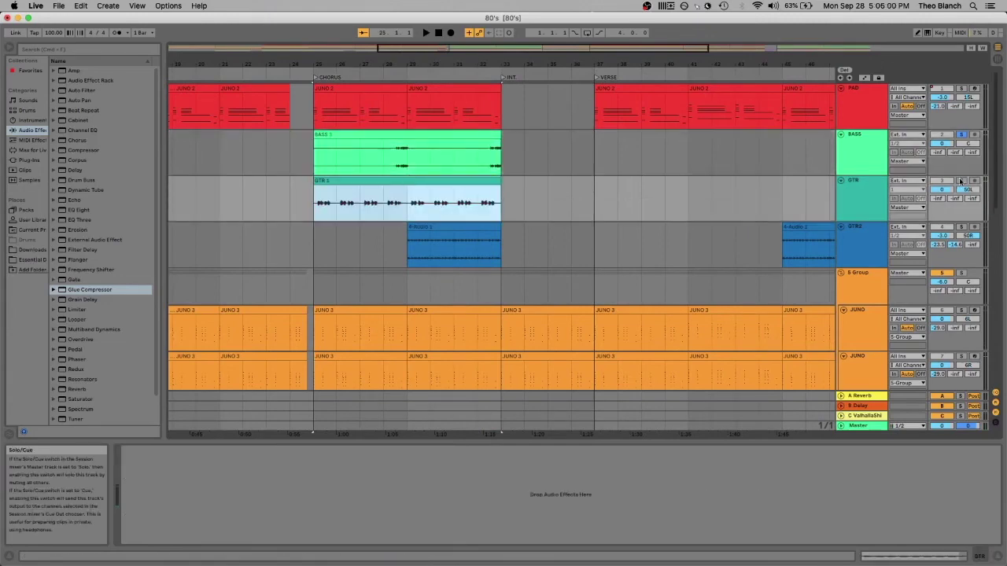
{"action": "left_click", "coordinate": [961, 181]}
{"action": "key", "text": "space"}
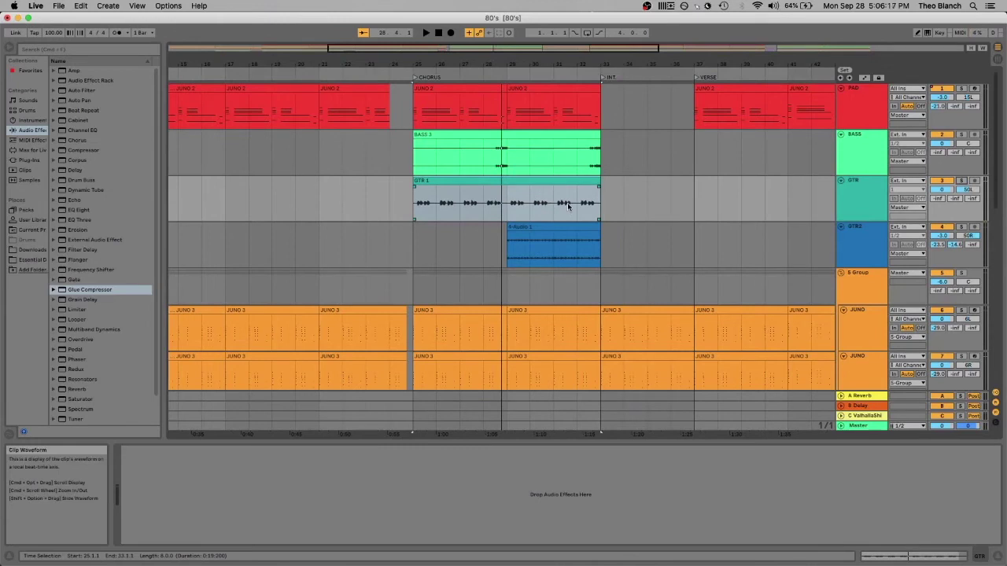
Solo the GTR2 track and audition its audio clip from bar 29 in the chorus.
{"action": "left_click", "coordinate": [548, 227]}
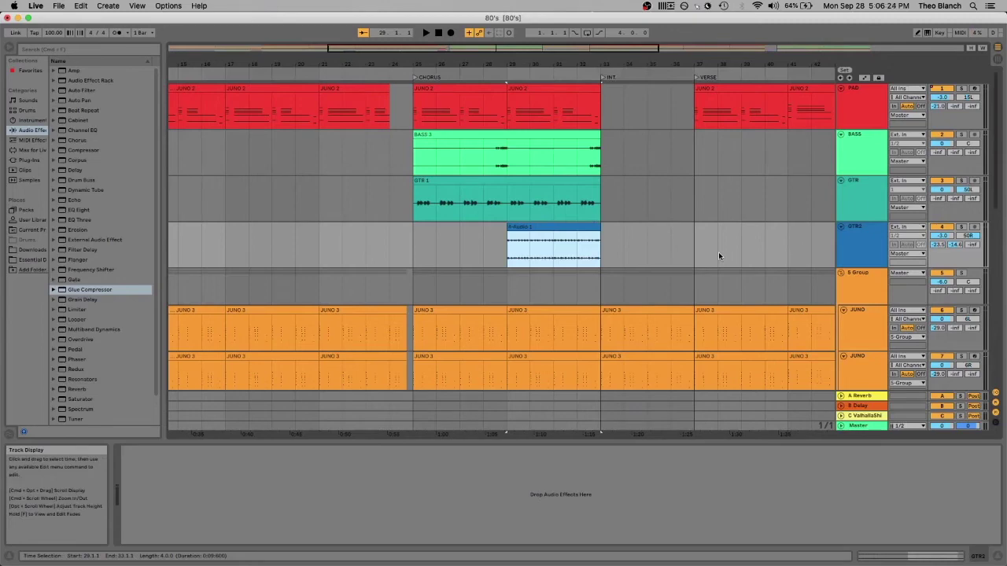
{"action": "left_click", "coordinate": [961, 227]}
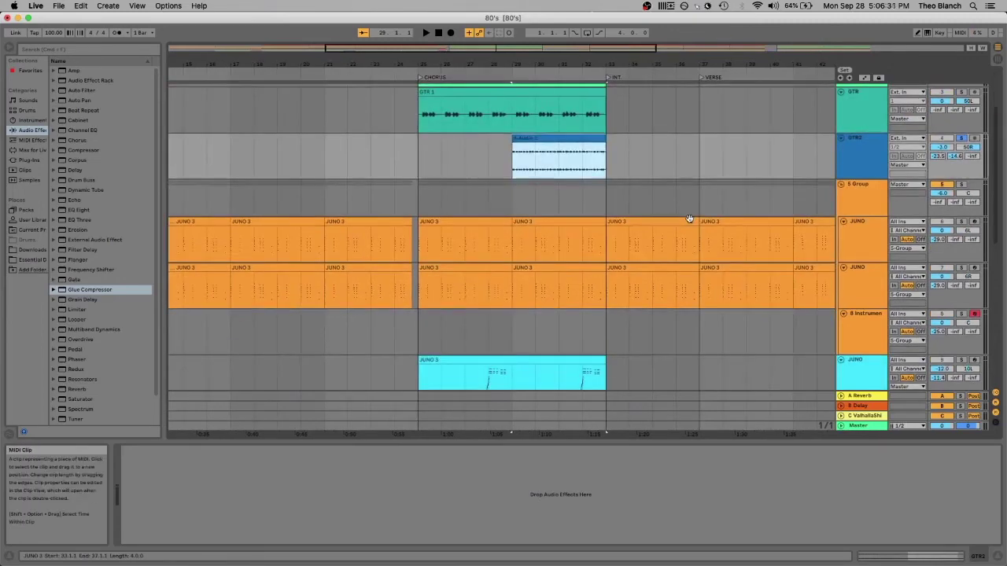
{"action": "key", "text": "space"}
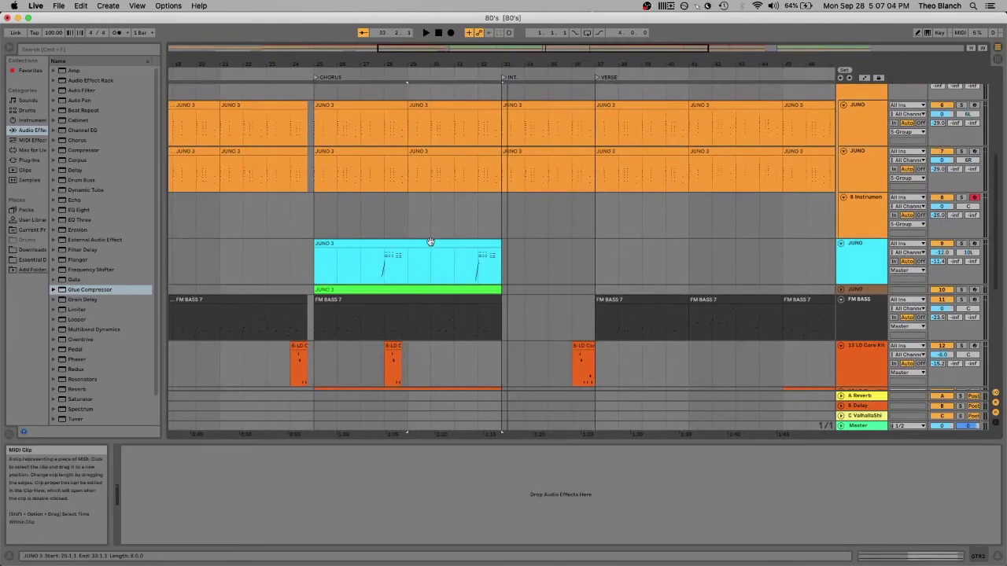
Audition the JUNO chorus fill at bar 28 on the cyan track, soloed and within the full mix from bar 27.
{"action": "left_click", "coordinate": [431, 241]}
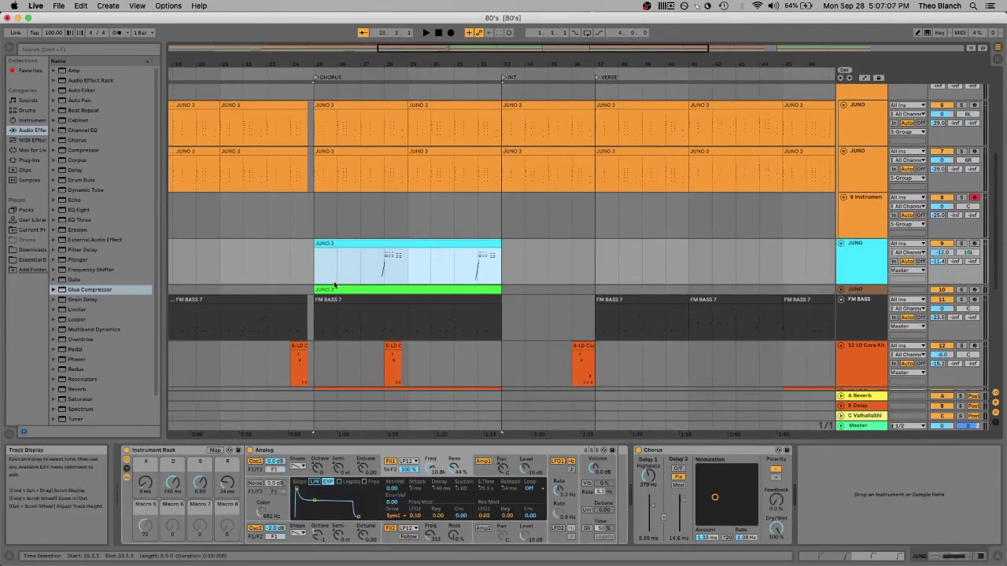
{"action": "left_click", "coordinate": [360, 270]}
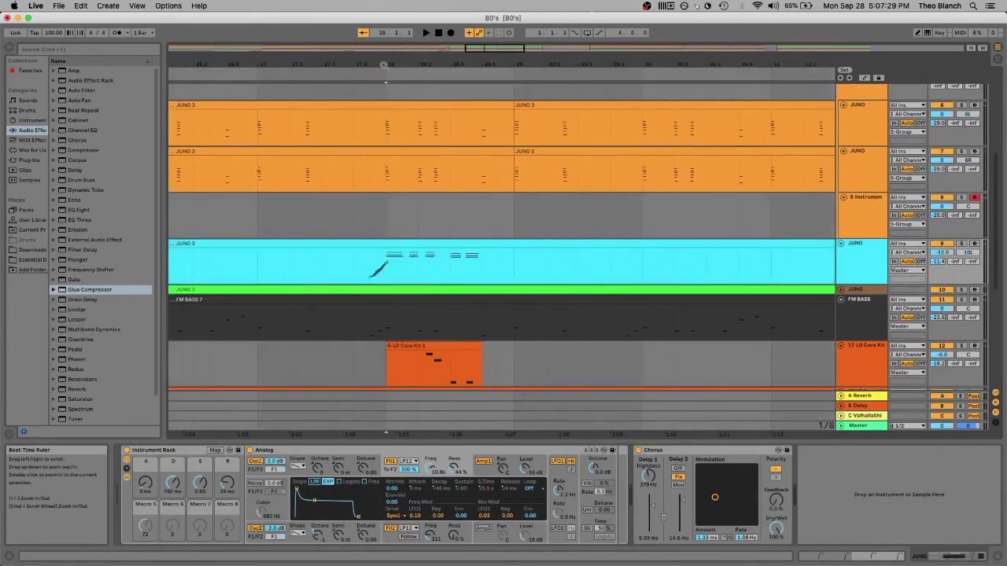
{"action": "left_click", "coordinate": [963, 244]}
{"action": "key", "text": "space"}
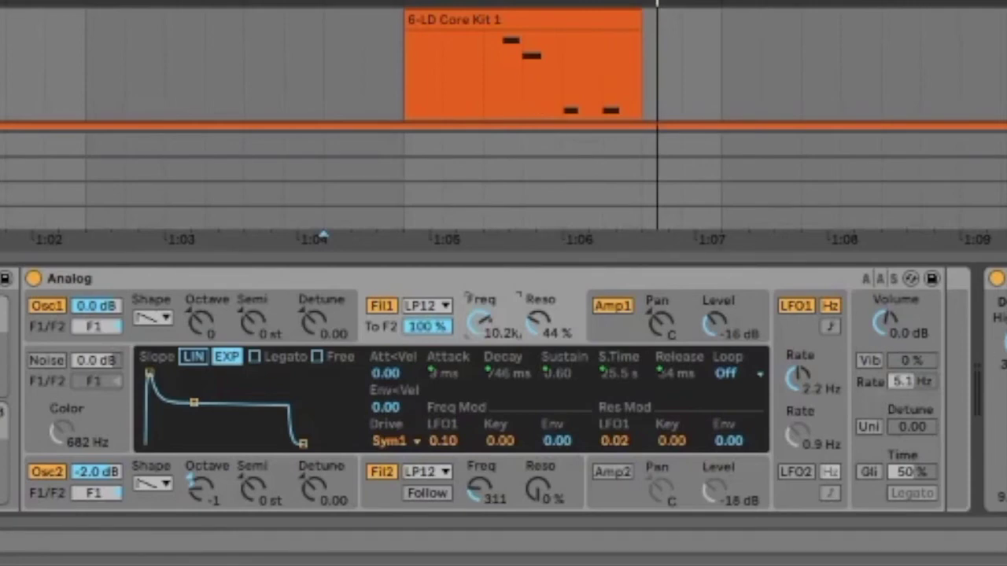
{"action": "key", "text": "space"}
{"action": "key", "text": "space"}
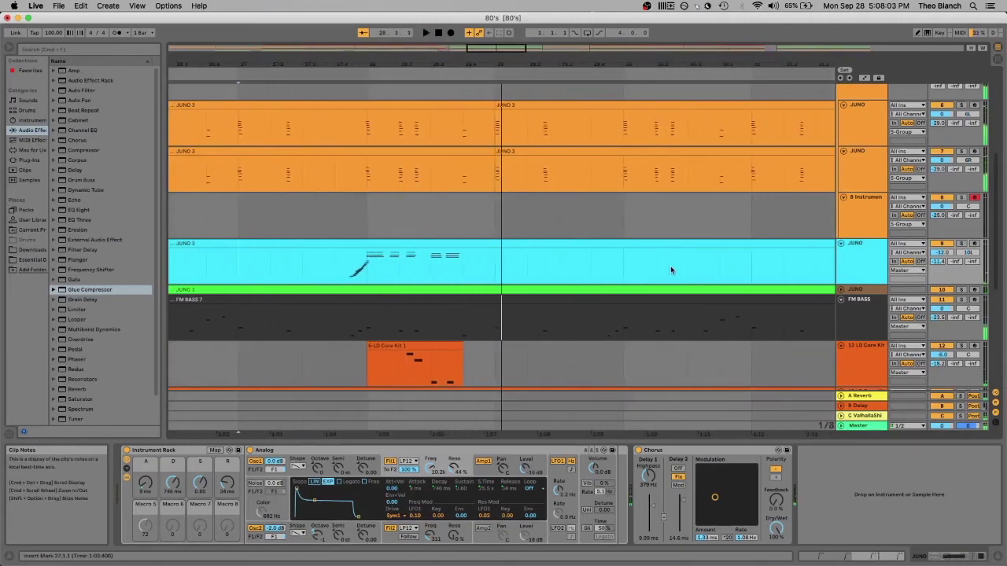
Select the short clap clip near the end of bar 28 on the 17 Clap 707 track.
{"action": "scroll", "coordinate": [457, 214], "scroll_direction": "down", "scroll_amount": 2}
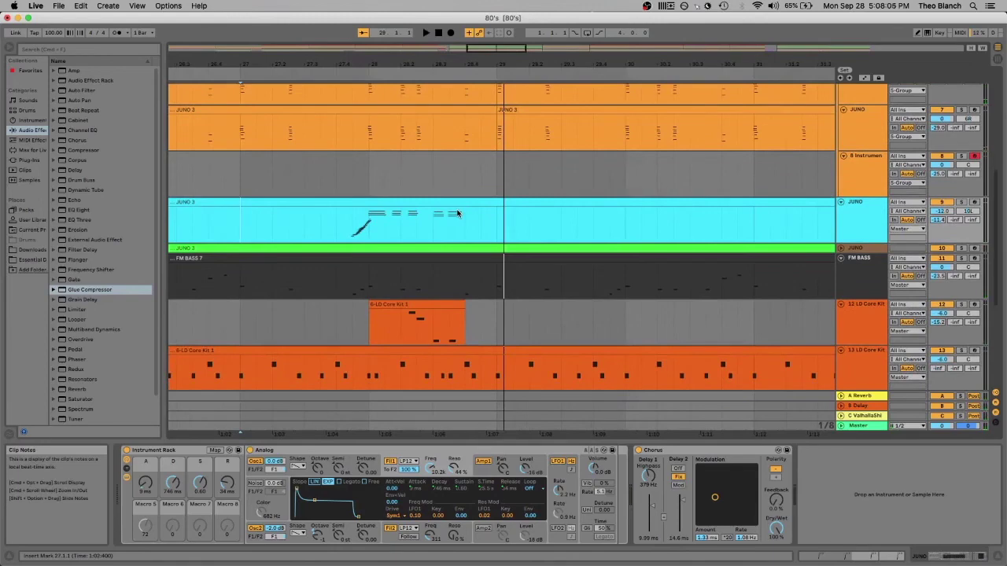
{"action": "scroll", "coordinate": [457, 214], "scroll_direction": "down", "scroll_amount": 8}
{"action": "left_click", "coordinate": [465, 290]}
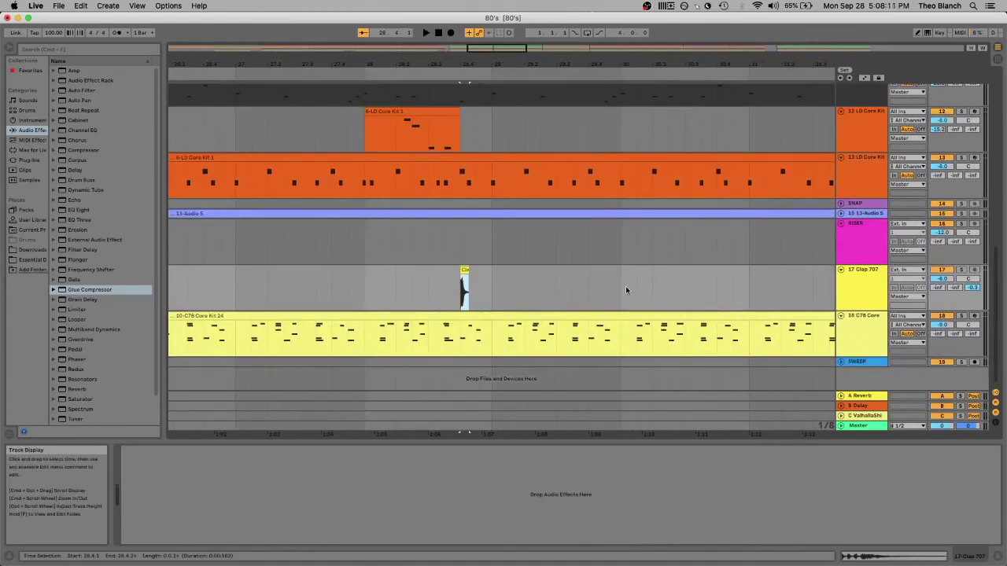
Select the C78 Core Kit clip at bar 5 and audition it with its track soloed.
{"action": "scroll", "coordinate": [493, 295], "scroll_direction": "left", "scroll_amount": 20}
{"action": "left_click", "coordinate": [258, 316]}
{"action": "left_click", "coordinate": [258, 317]}
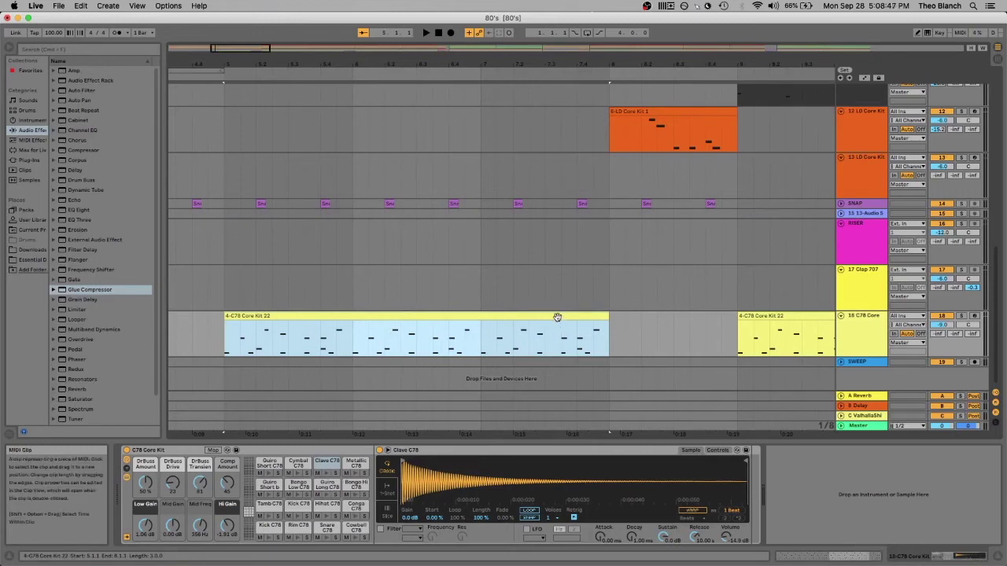
{"action": "key", "text": "space"}
{"action": "key", "text": "space"}
{"action": "left_click", "coordinate": [961, 317]}
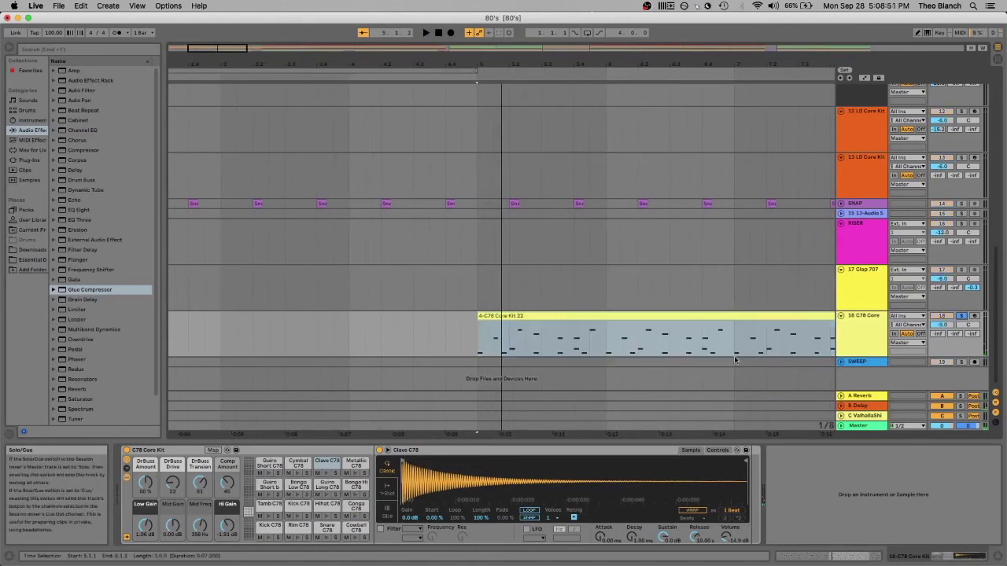
Loop and play the soloed C78 Core Kit clips starting at bar 5 and at bar 17.
{"action": "left_click", "coordinate": [616, 316]}
{"action": "key", "text": "super+l"}
{"action": "key", "text": "space"}
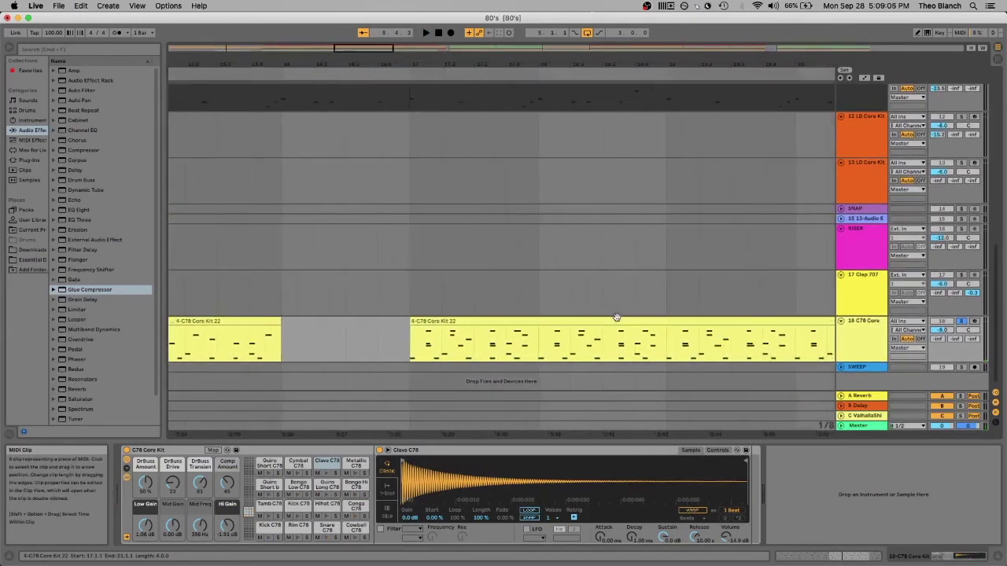
{"action": "scroll", "coordinate": [616, 317], "scroll_direction": "right", "scroll_amount": 5}
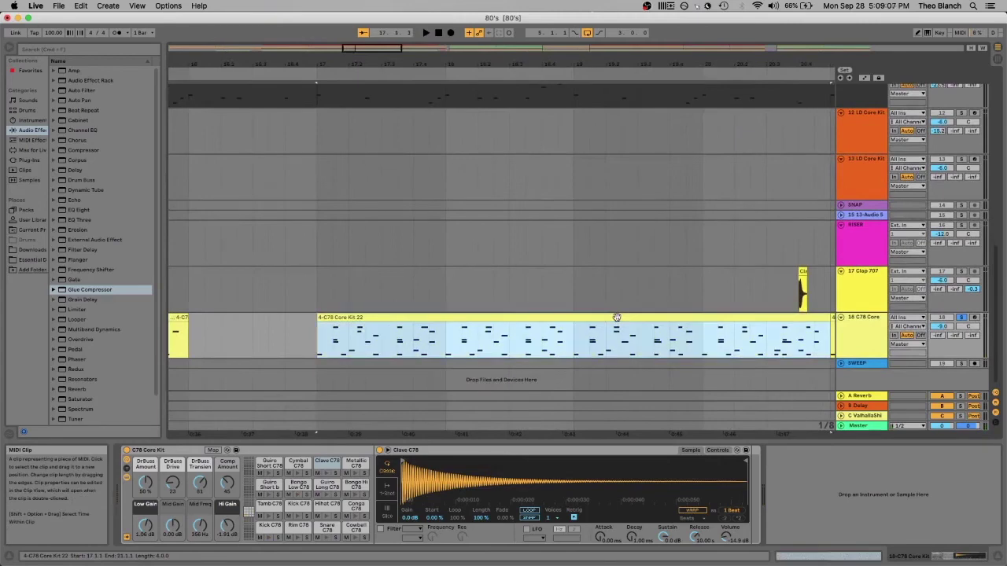
{"action": "key", "text": "space"}
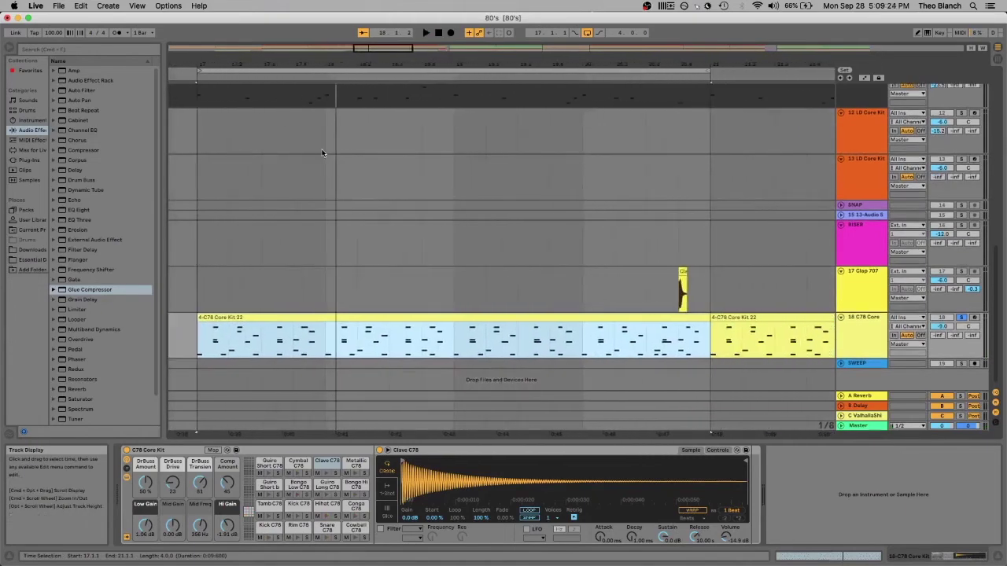
Check the MIDI Arrangement Overdub option used for layering recorded drum notes.
{"action": "left_click", "coordinate": [172, 5]}
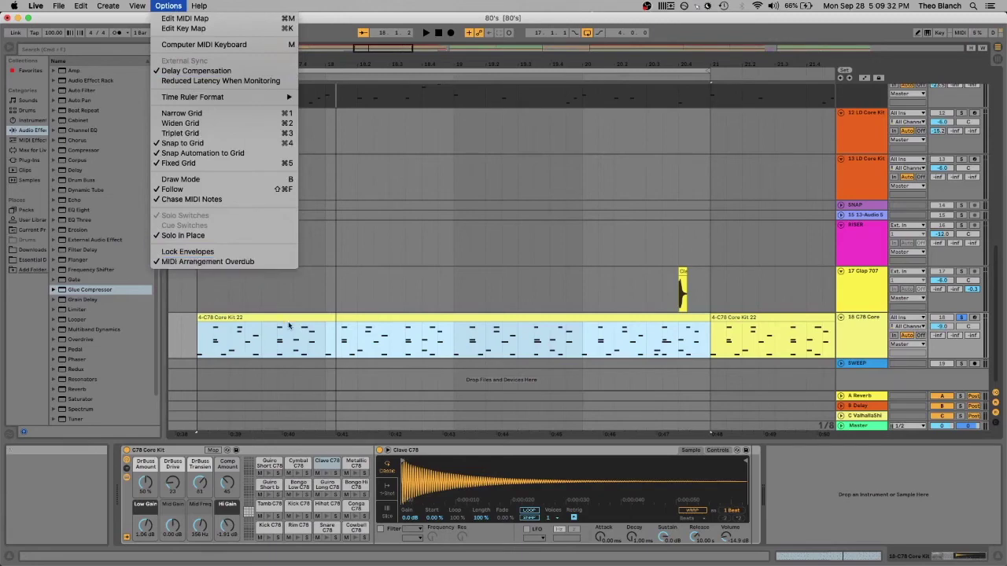
{"action": "left_click", "coordinate": [232, 262]}
Loop the C78 Core Kit clip from bar 21 and play the soloed chorus pattern from bar 25.
{"action": "scroll", "coordinate": [503, 236], "scroll_direction": "right", "scroll_amount": 5}
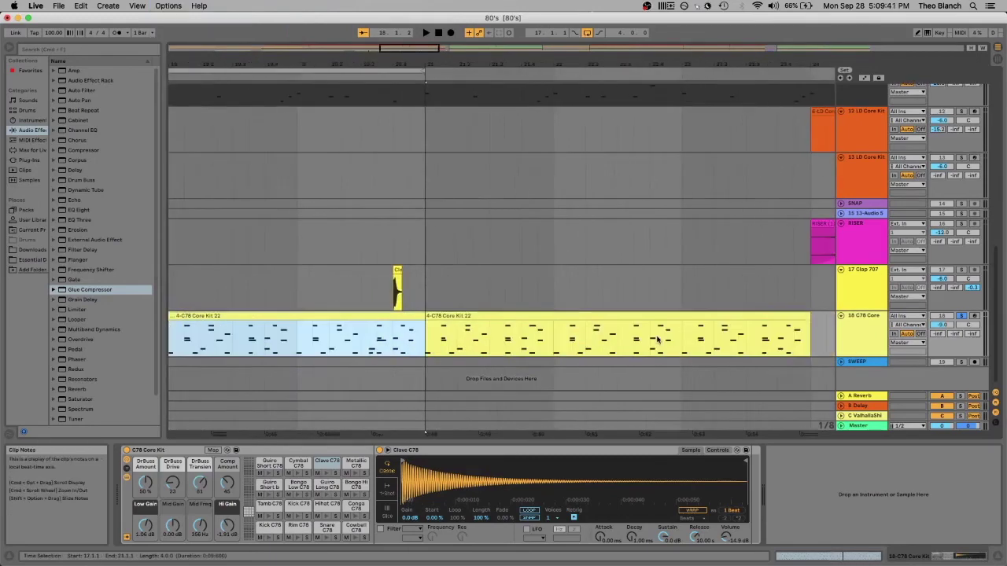
{"action": "left_click", "coordinate": [641, 320]}
{"action": "key", "text": "super+l"}
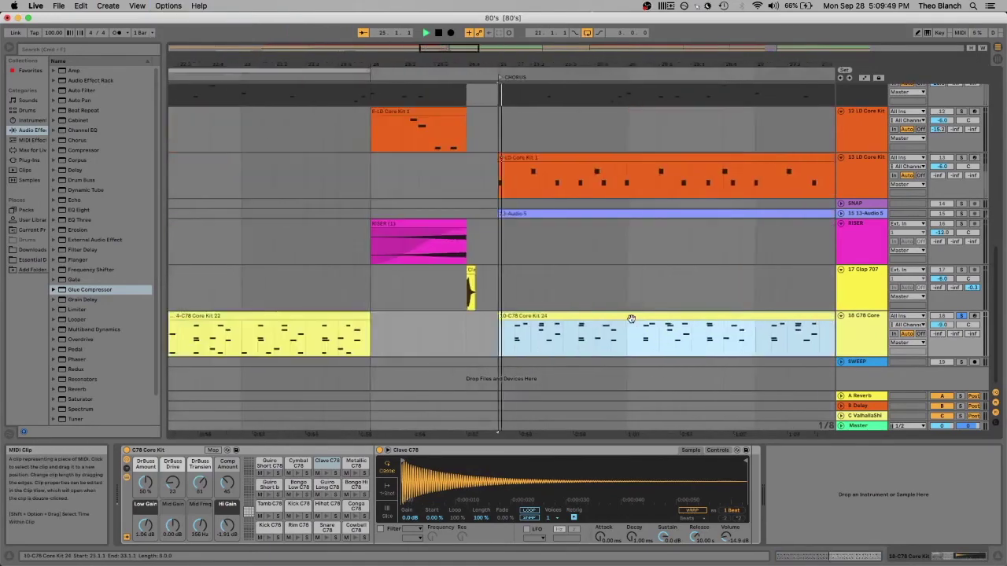
Unfold the 15 13-Audio 5 track to view its chorus waveform and fold it again.
{"action": "scroll", "coordinate": [636, 320], "scroll_direction": "left", "scroll_amount": 5}
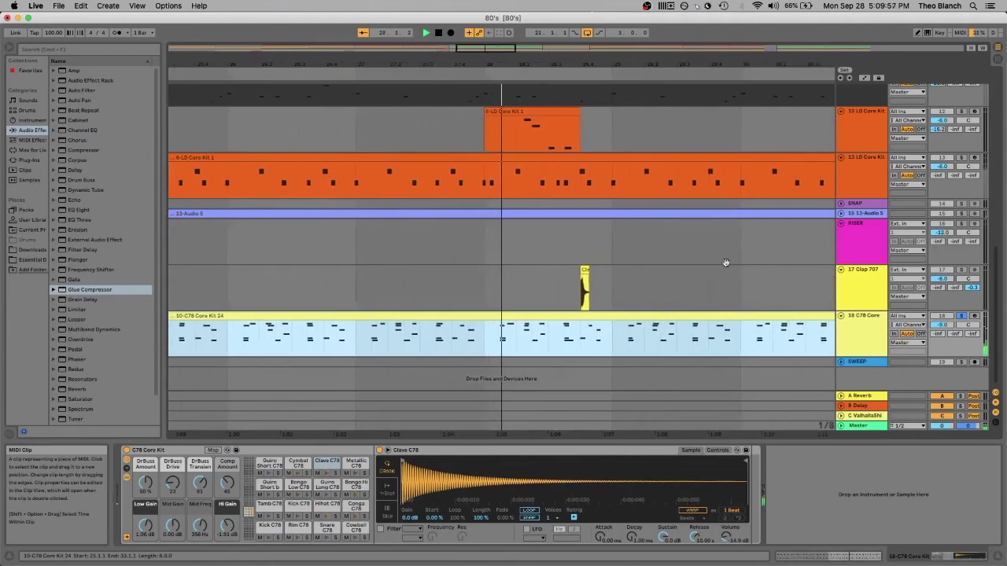
{"action": "left_click", "coordinate": [840, 214]}
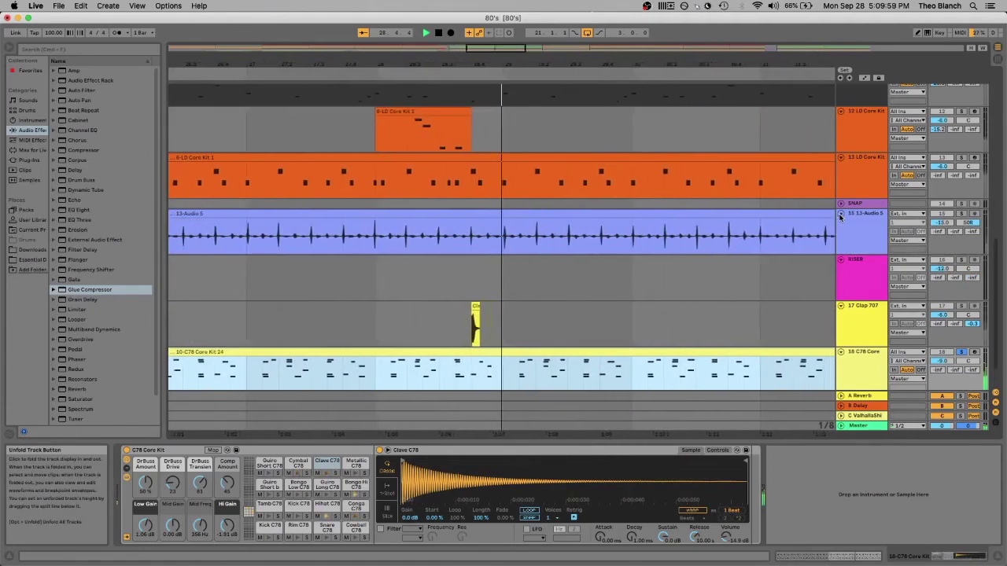
{"action": "left_click", "coordinate": [840, 214]}
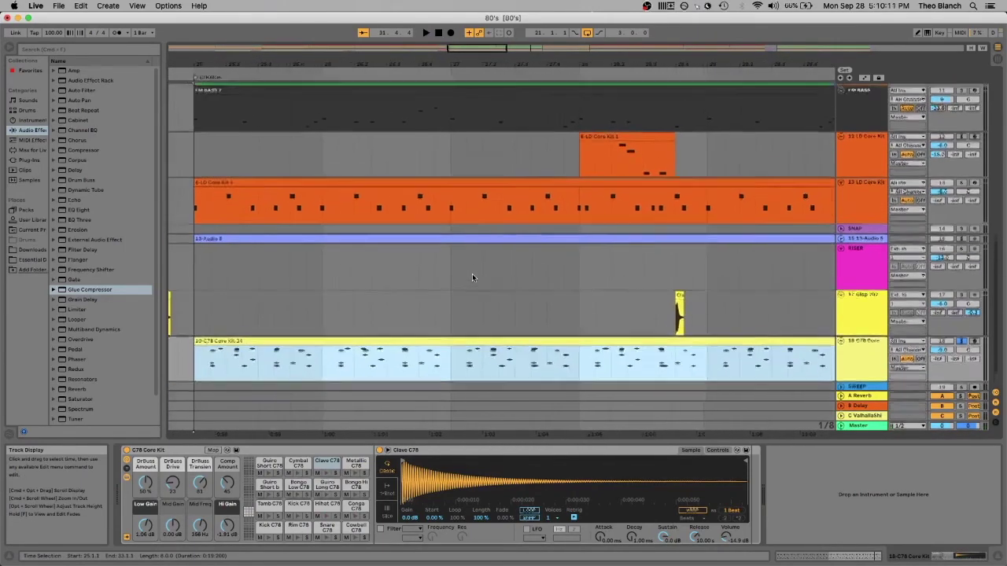
Audition the chorus drums with the 13 LD Core Kit and C78 Core tracks soloed, adding the 17 Clap 707 track.
{"action": "scroll", "coordinate": [472, 277], "scroll_direction": "down", "scroll_amount": 1}
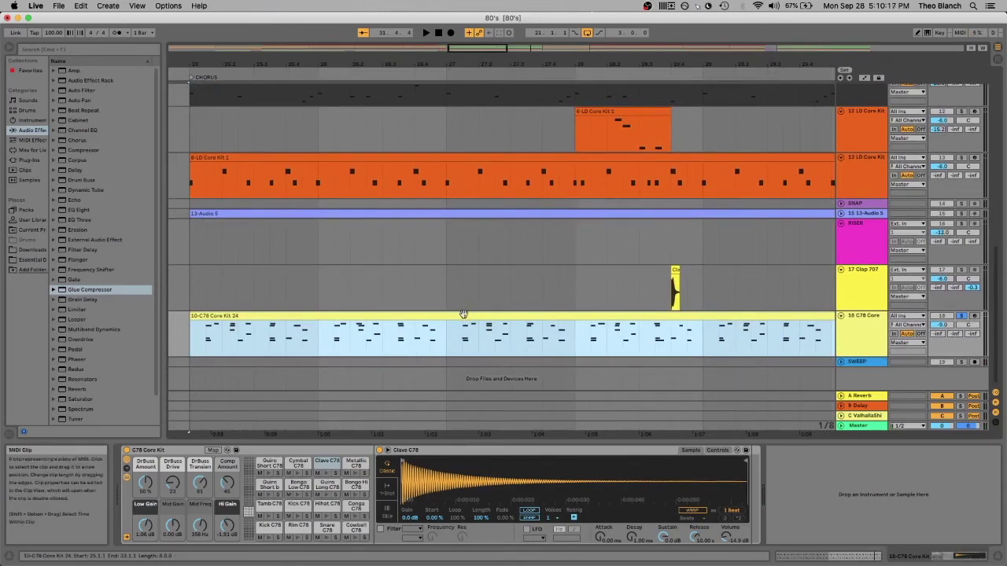
{"action": "scroll", "coordinate": [463, 317], "scroll_direction": "up", "scroll_amount": 3}
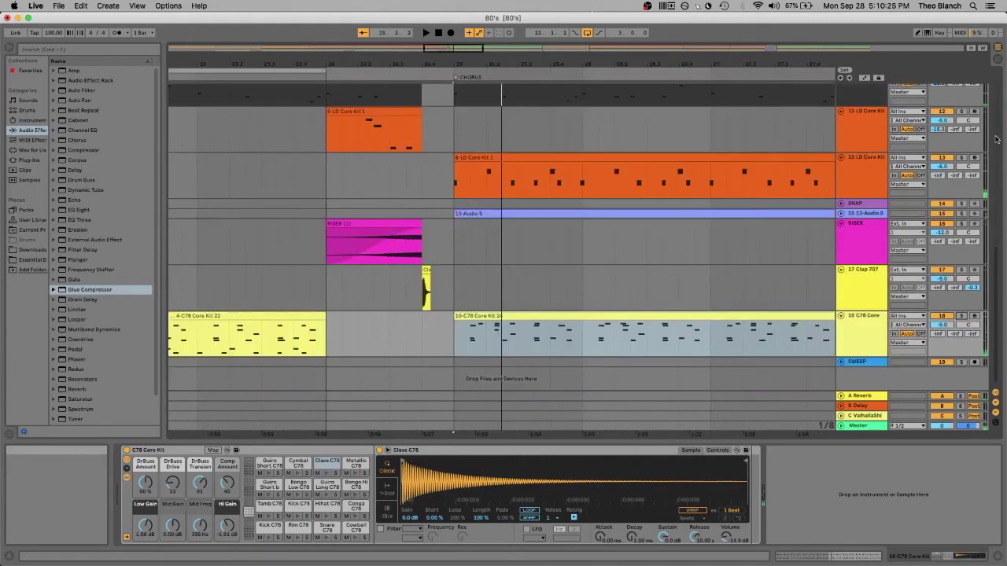
{"action": "left_click", "coordinate": [962, 158]}
{"action": "left_click", "coordinate": [962, 316]}
{"action": "key", "text": "space"}
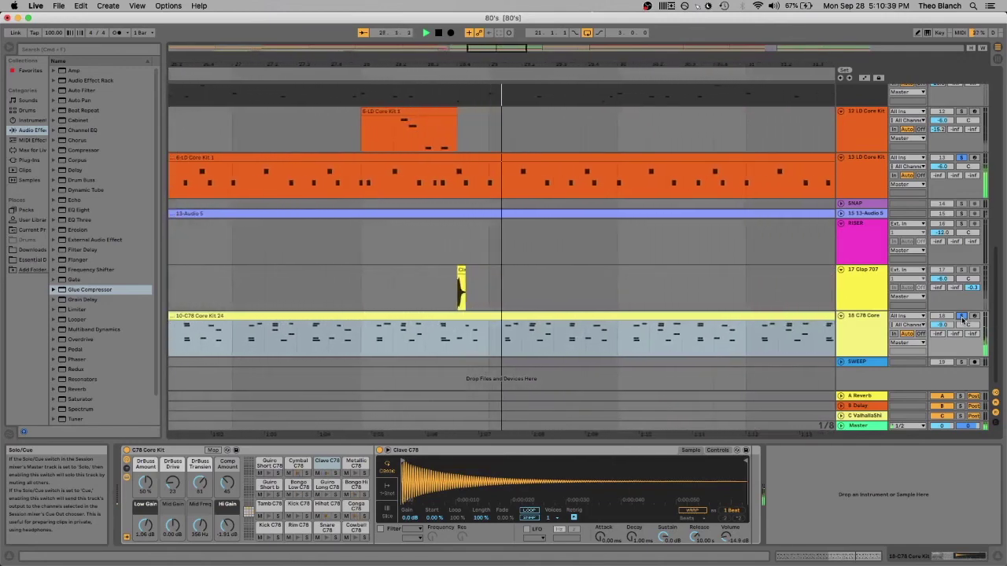
{"action": "left_click", "coordinate": [961, 270]}
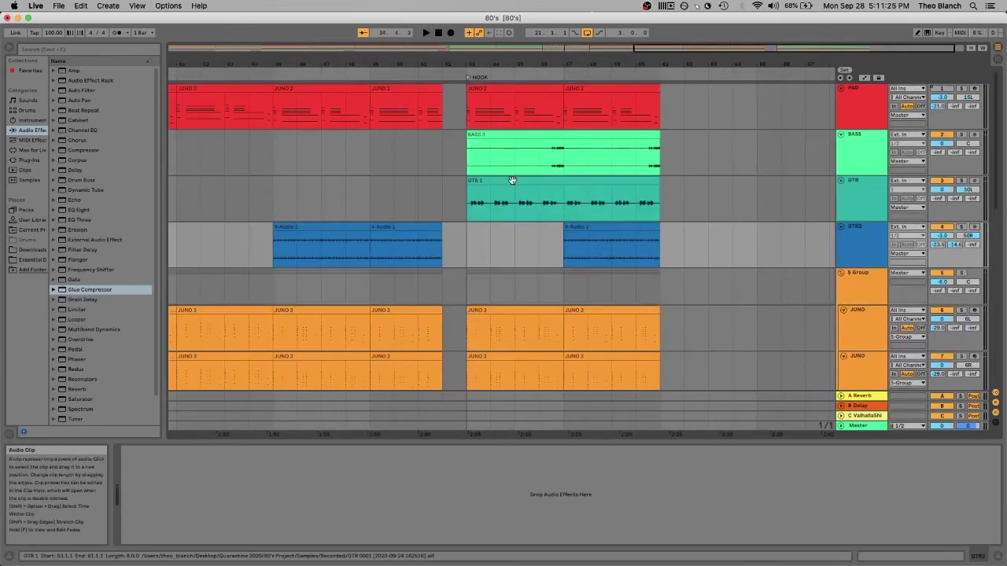
Play the full mix from the RISER clip at bar 52 into the HOOK section.
{"action": "scroll", "coordinate": [512, 182], "scroll_direction": "down", "scroll_amount": 10}
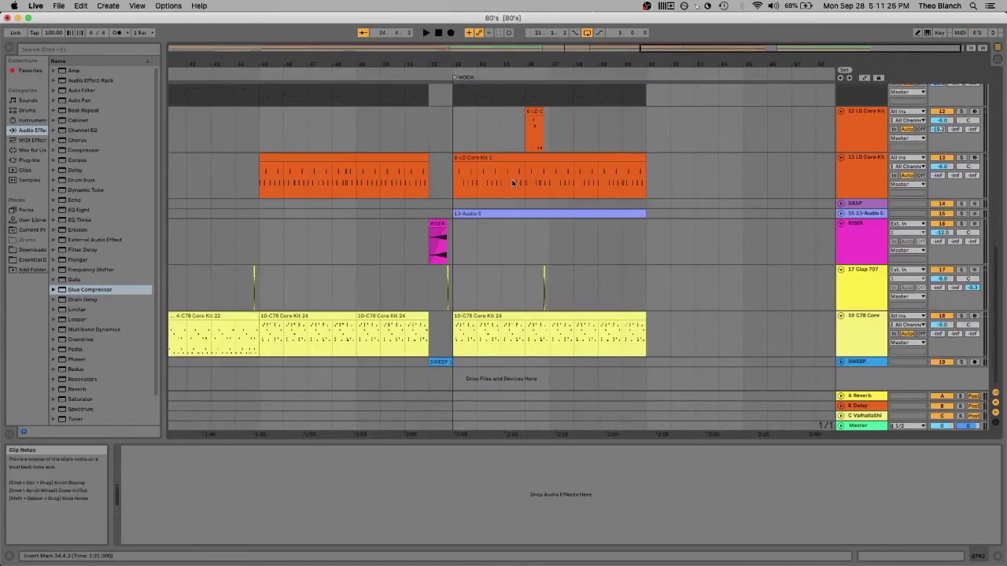
{"action": "left_click", "coordinate": [427, 250]}
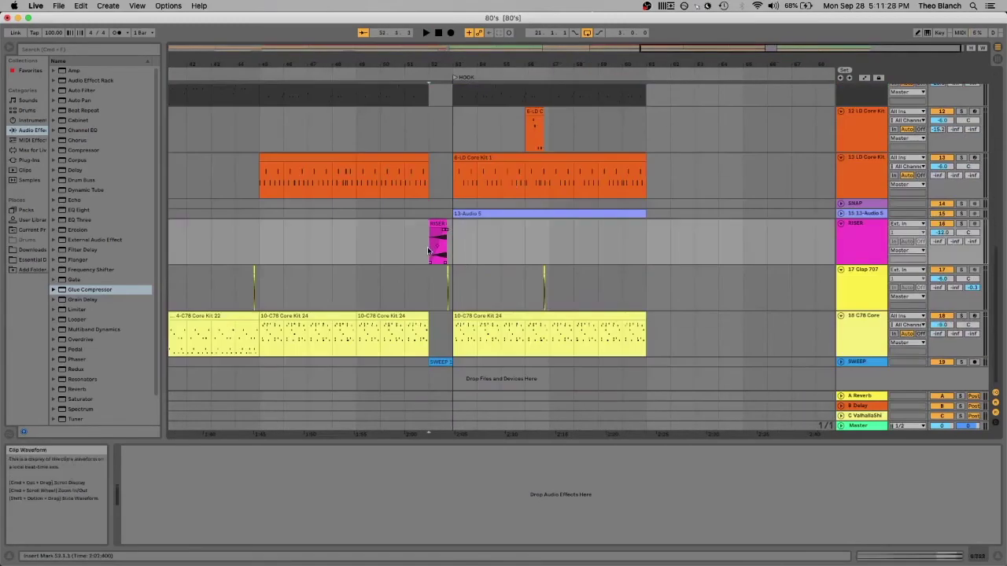
{"action": "key", "text": "space"}
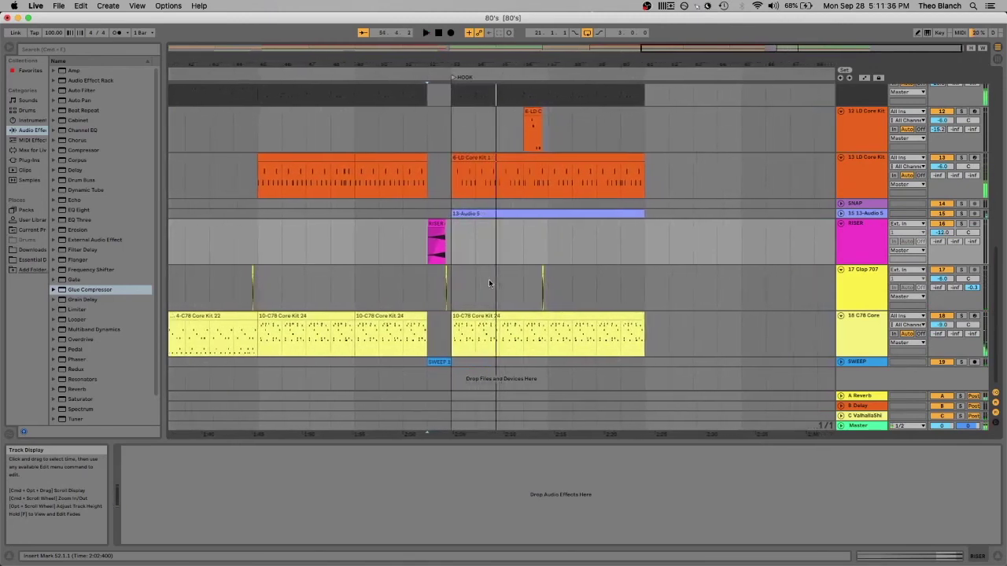
Select the SWEEP clip at bar 52, unfold its track, and place the insert marker at bar 51.
{"action": "left_click", "coordinate": [442, 362]}
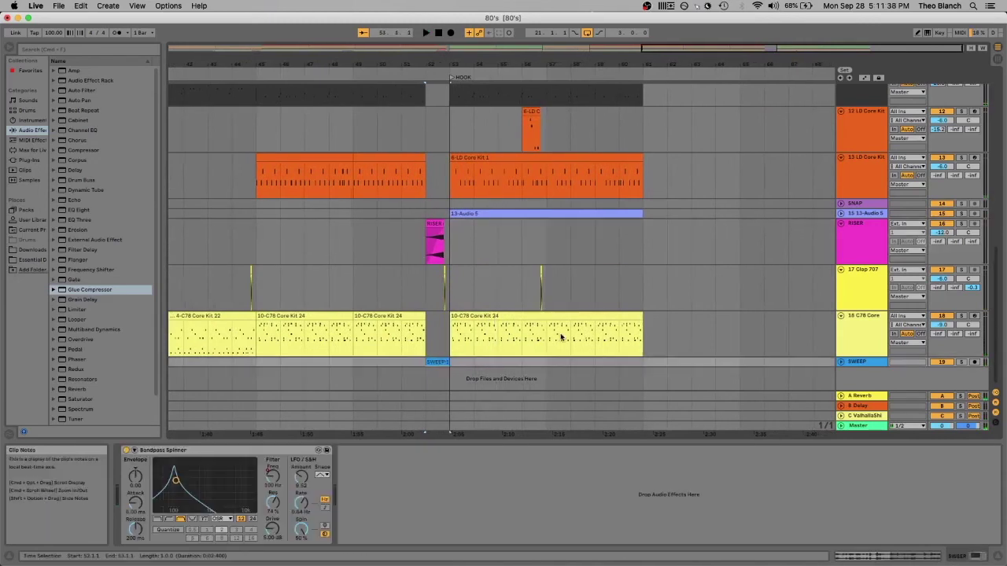
{"action": "left_click", "coordinate": [841, 362]}
{"action": "scroll", "coordinate": [591, 239], "scroll_direction": "down", "scroll_amount": 1}
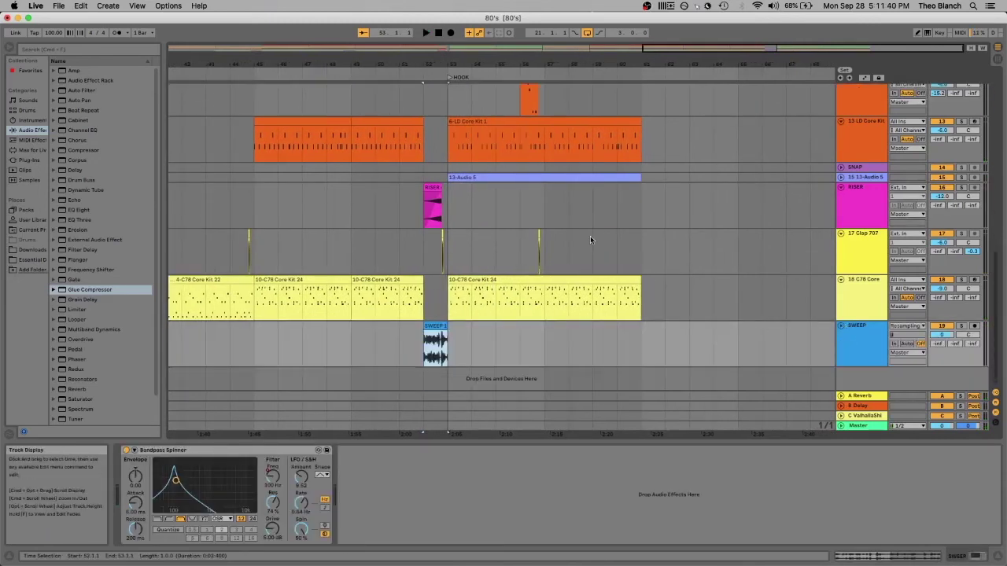
{"action": "left_click", "coordinate": [399, 344]}
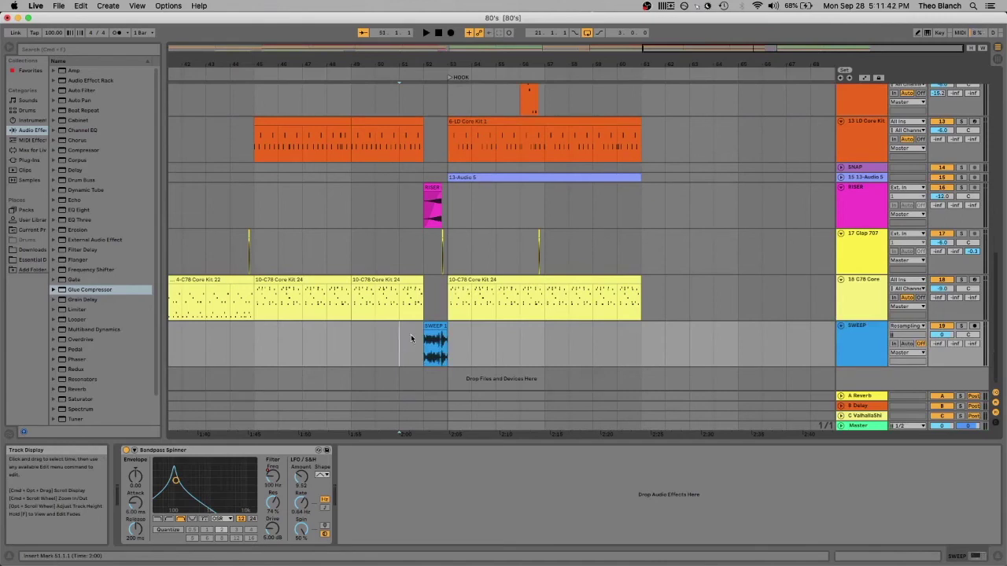
Insert a new audio track below the C78 Core track and set its input to Resampling.
{"action": "left_click", "coordinate": [877, 312]}
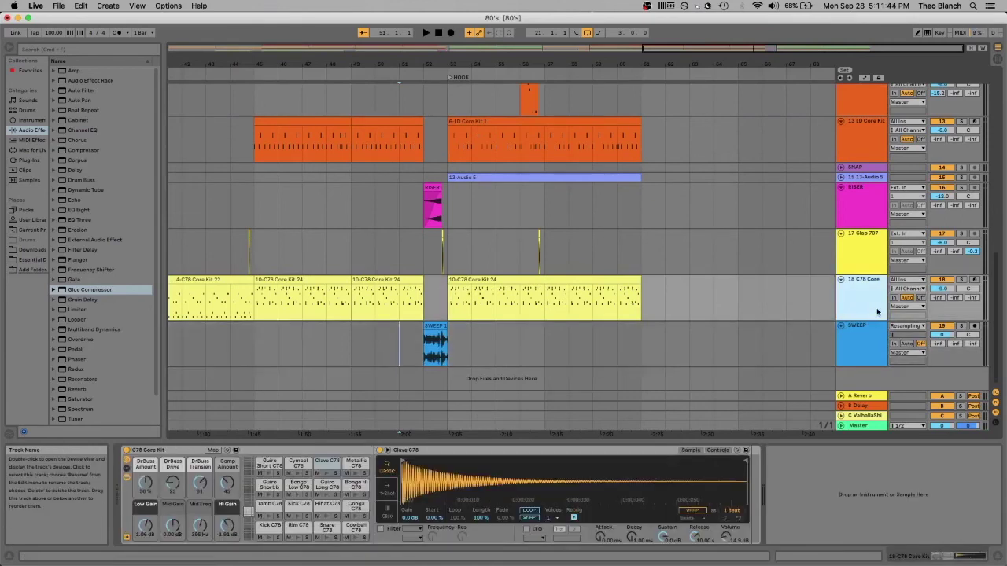
{"action": "key", "text": "super+t"}
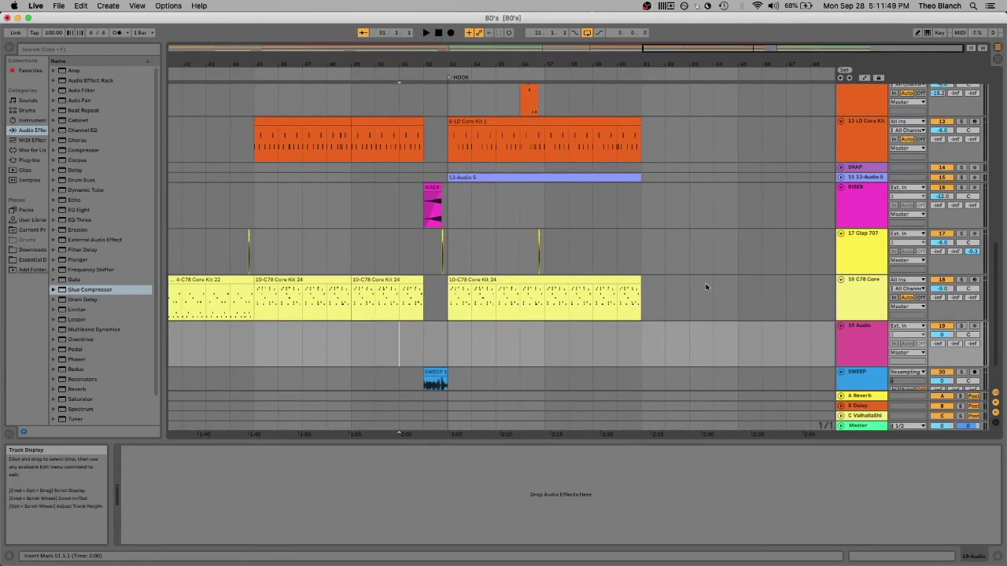
{"action": "scroll", "coordinate": [787, 295], "scroll_direction": "down", "scroll_amount": 2}
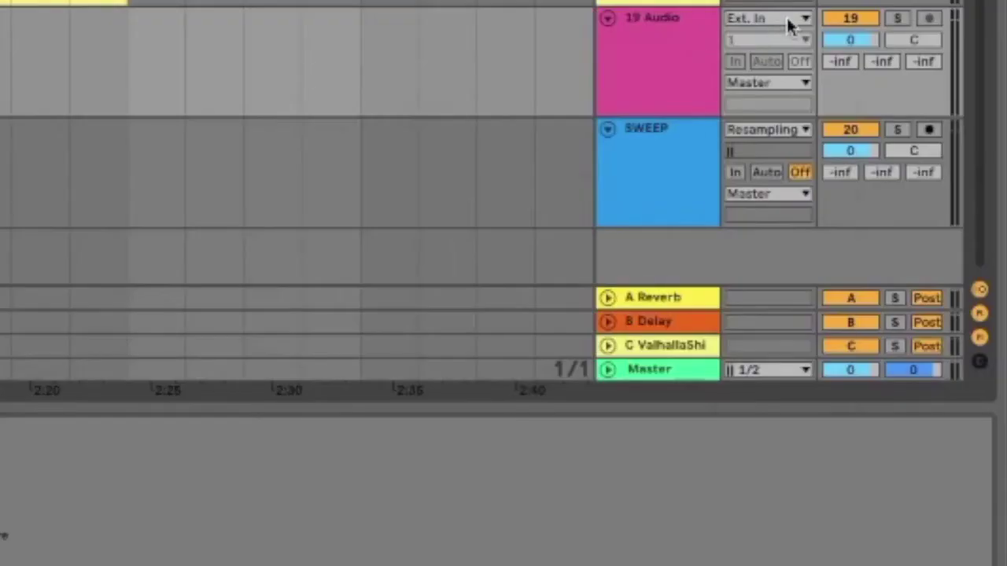
{"action": "left_click", "coordinate": [790, 24]}
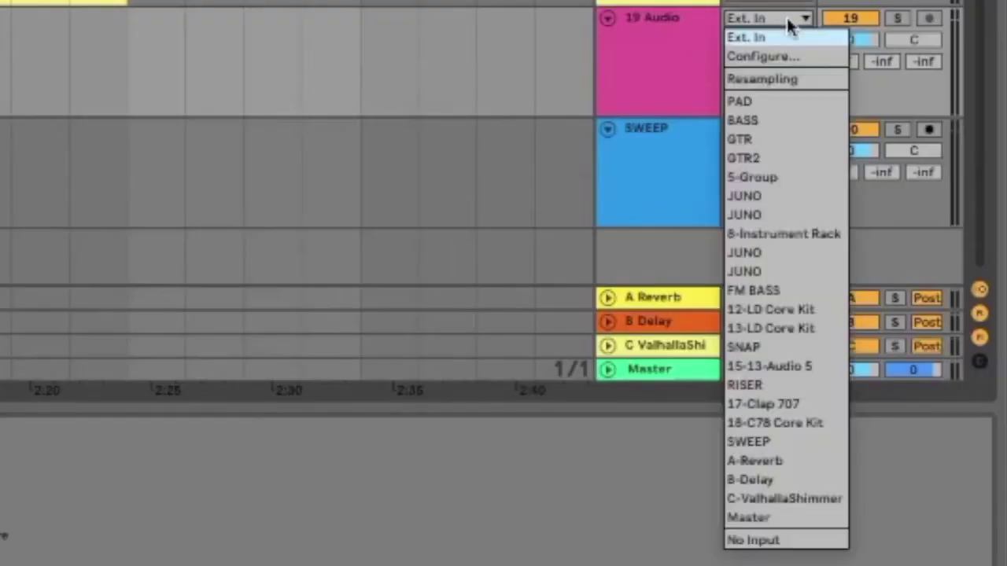
{"action": "left_click", "coordinate": [796, 81]}
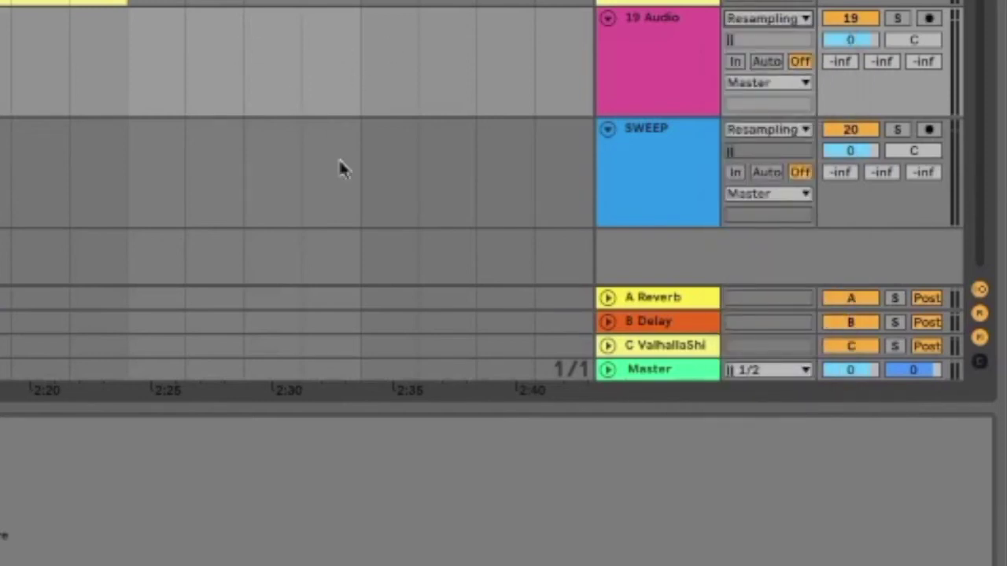
Delete the empty 19 Audio track above the SWEEP track.
{"action": "scroll", "coordinate": [369, 74], "scroll_direction": "up", "scroll_amount": 5}
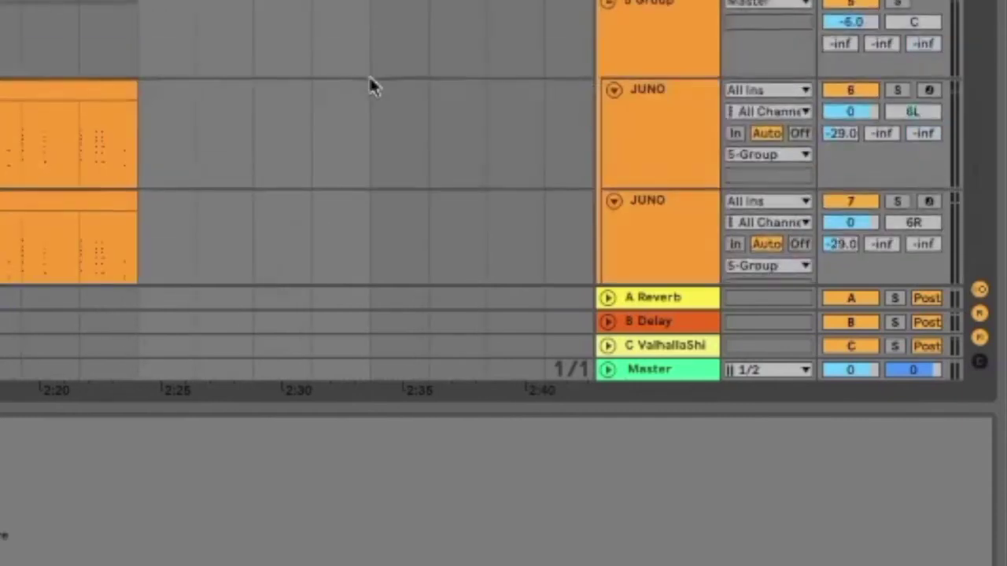
{"action": "scroll", "coordinate": [369, 74], "scroll_direction": "down", "scroll_amount": 5}
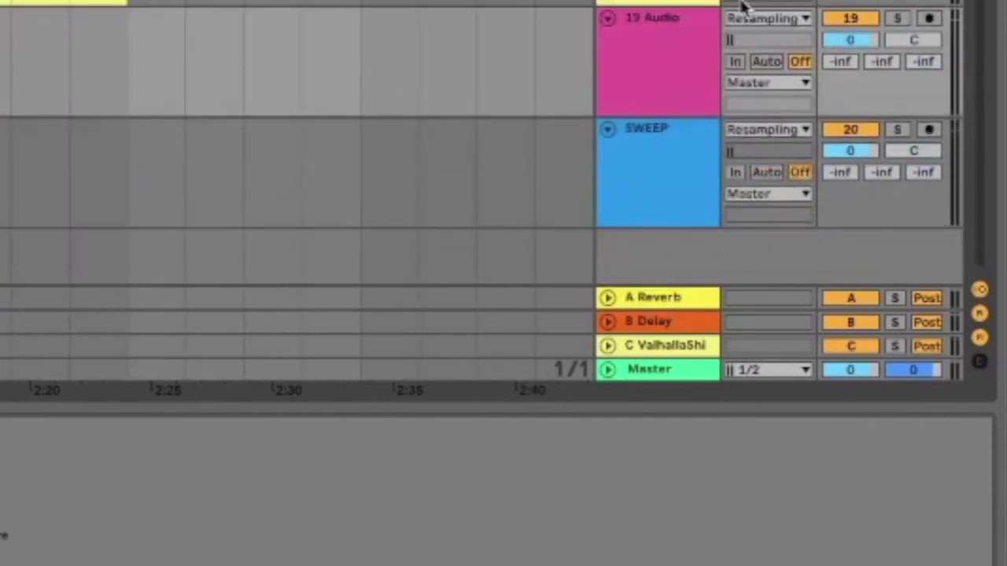
{"action": "left_click", "coordinate": [634, 74]}
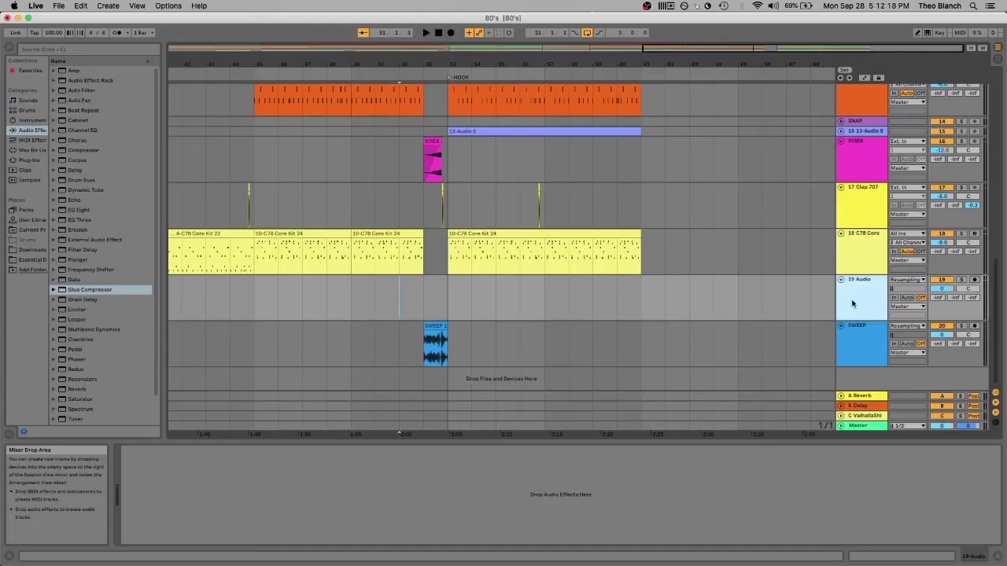
{"action": "key", "text": "Delete"}
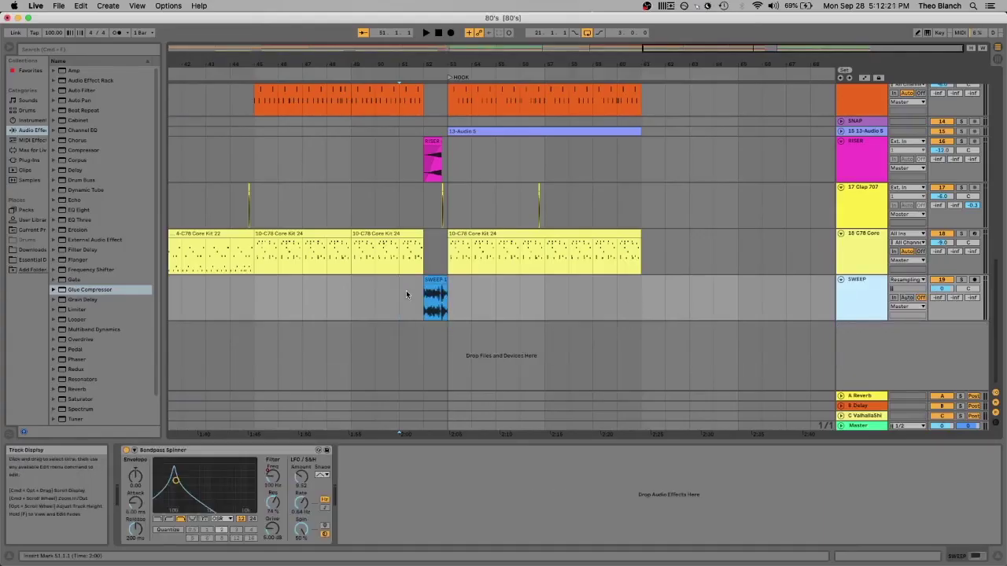
Play the SWEEP clip at bar 52 with the loop set to its one-bar length, and turn the loop off.
{"action": "left_click", "coordinate": [425, 297]}
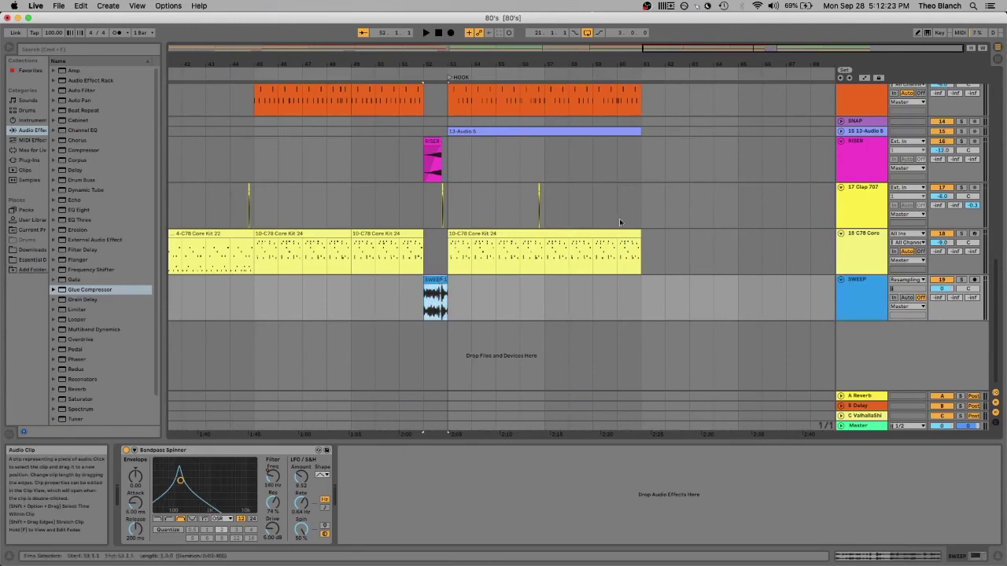
{"action": "left_click", "coordinate": [852, 312]}
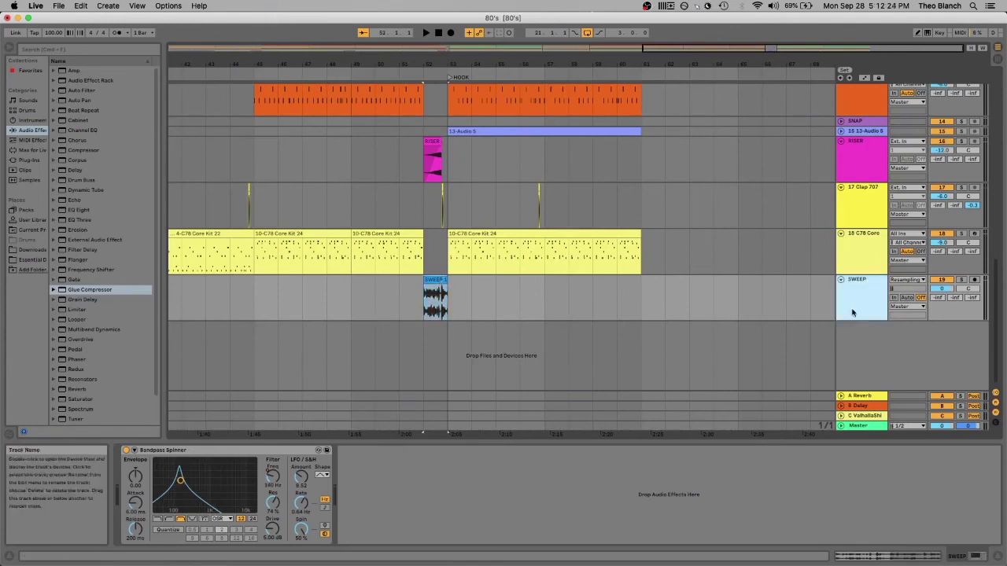
{"action": "left_click", "coordinate": [395, 309]}
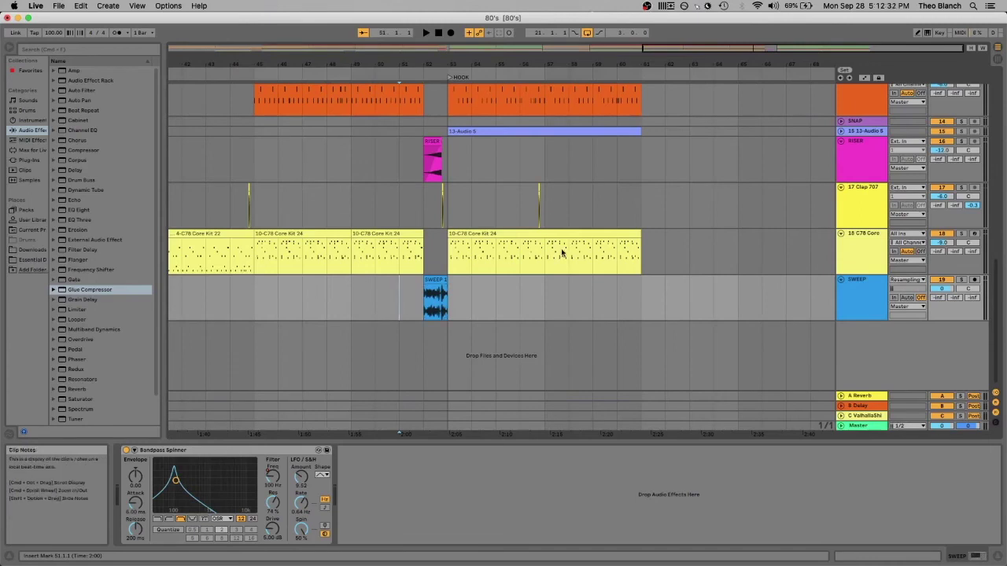
{"action": "left_click", "coordinate": [432, 293]}
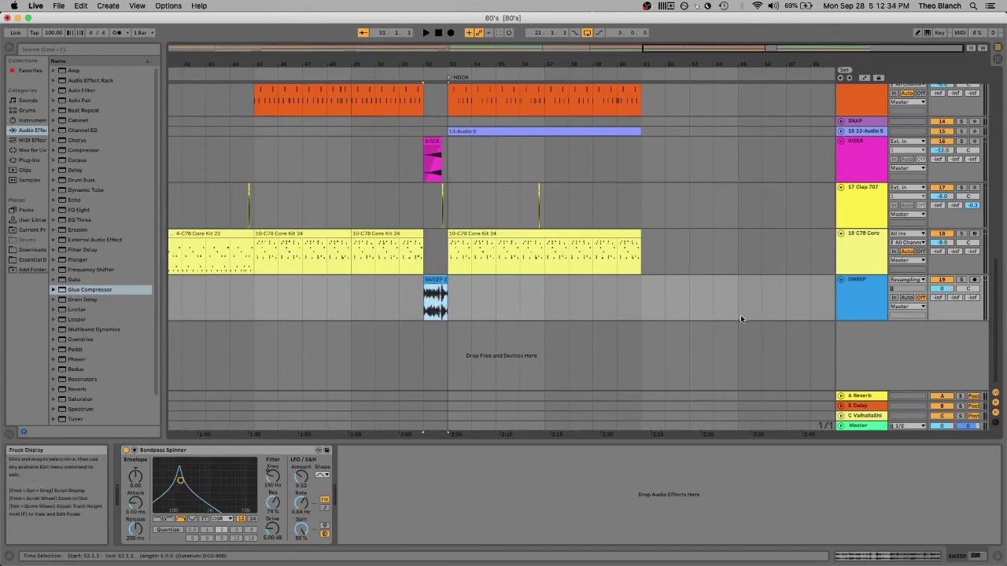
{"action": "key", "text": "space"}
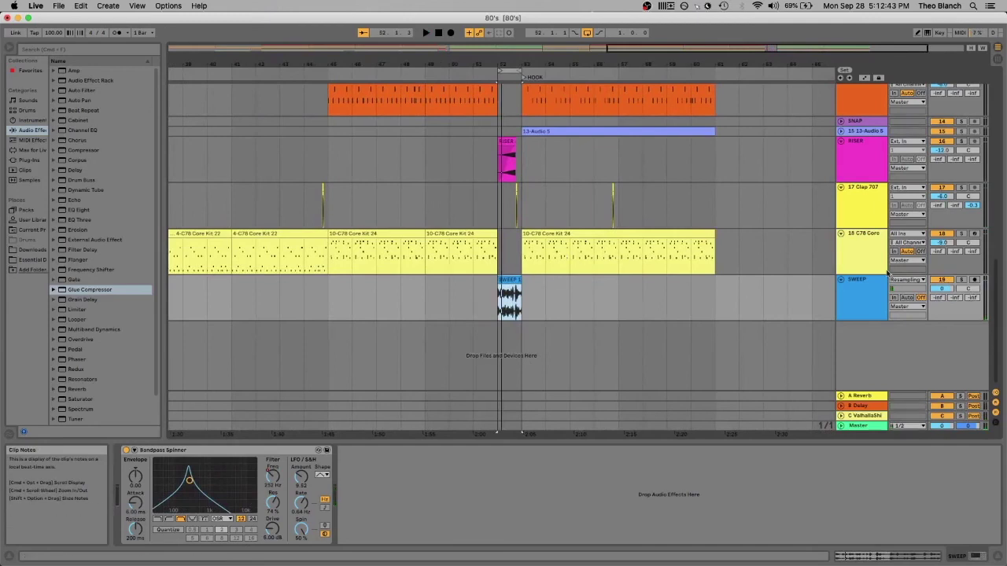
{"action": "left_click", "coordinate": [587, 33]}
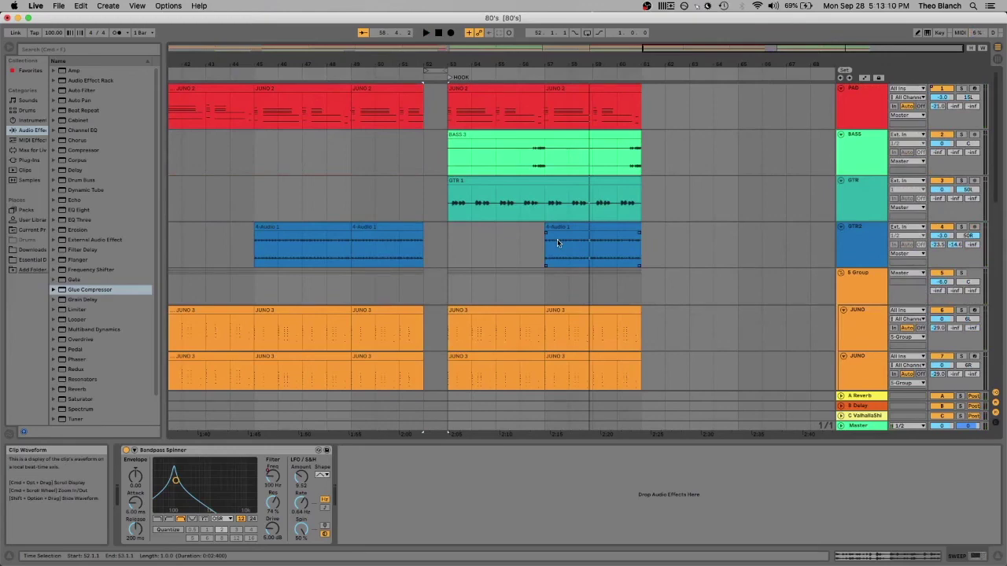
Review the arrangement across all tracks, comparing the opening, CHORUS, INT. and VERSE sections with the HOOK section.
{"action": "left_click", "coordinate": [621, 163]}
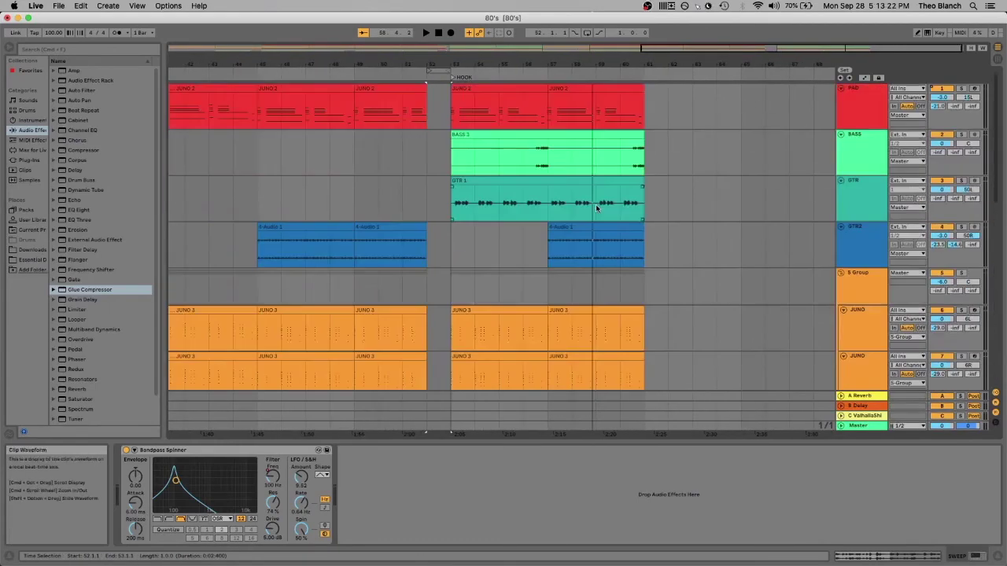
{"action": "scroll", "coordinate": [595, 209], "scroll_direction": "left", "scroll_amount": 5}
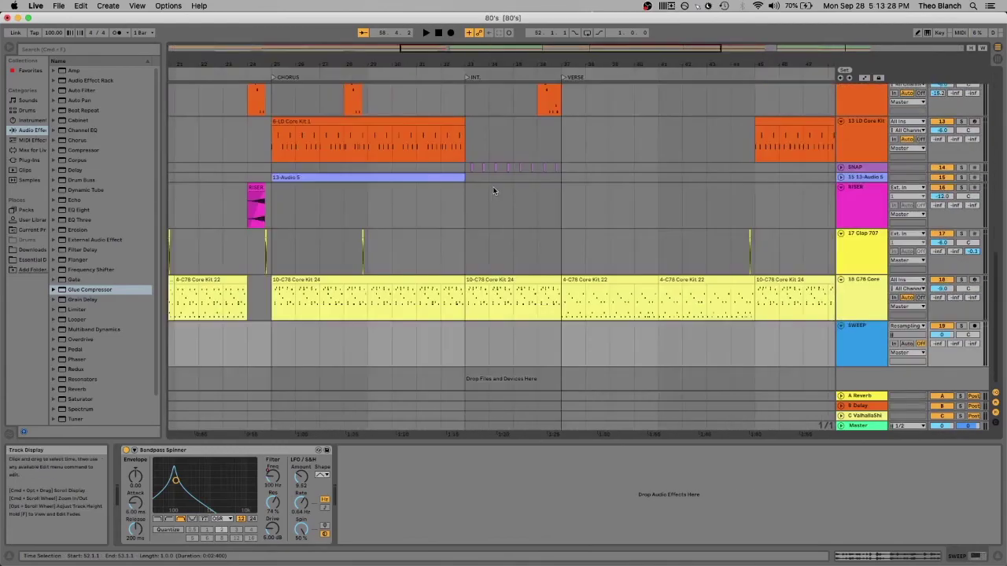
{"action": "scroll", "coordinate": [539, 219], "scroll_direction": "right", "scroll_amount": 5}
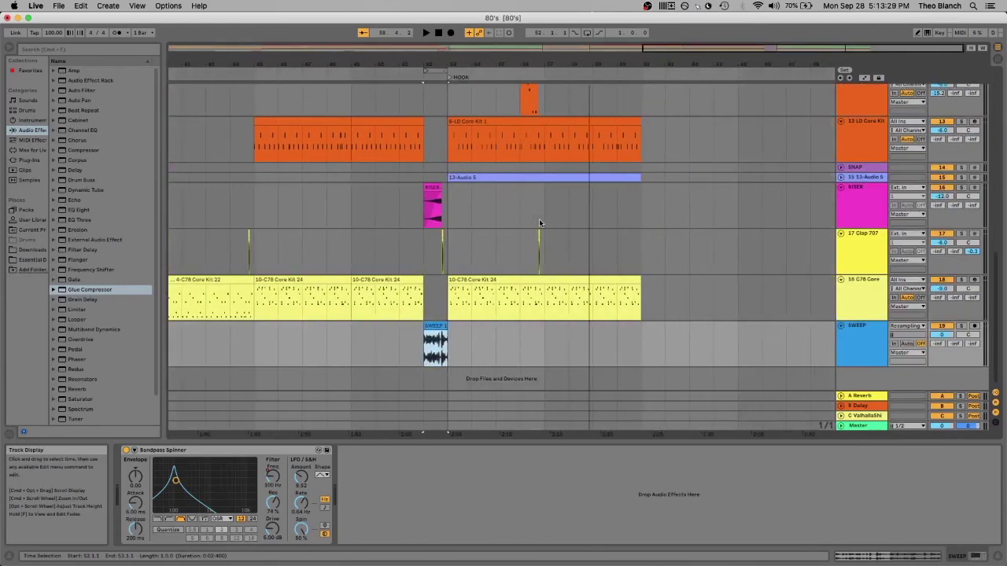
{"action": "scroll", "coordinate": [539, 219], "scroll_direction": "up", "scroll_amount": 10}
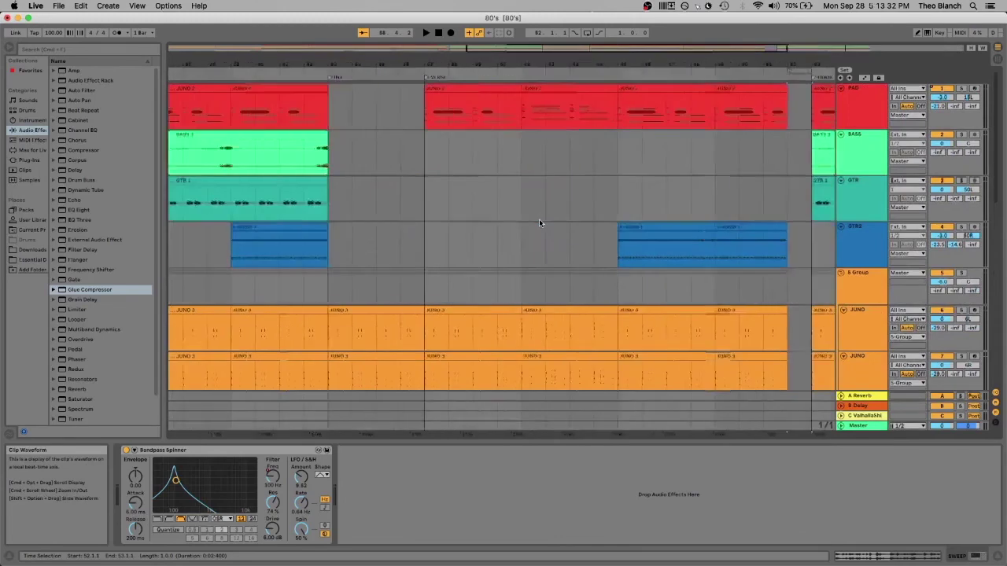
{"action": "scroll", "coordinate": [539, 224], "scroll_direction": "left", "scroll_amount": 10}
{"action": "scroll", "coordinate": [539, 223], "scroll_direction": "down", "scroll_amount": 10}
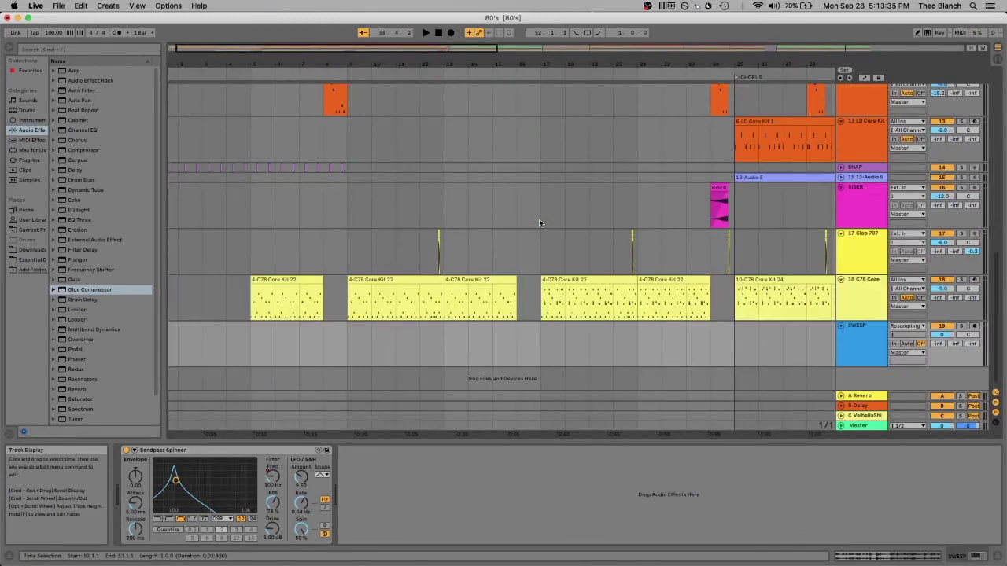
{"action": "scroll", "coordinate": [539, 219], "scroll_direction": "up", "scroll_amount": 10}
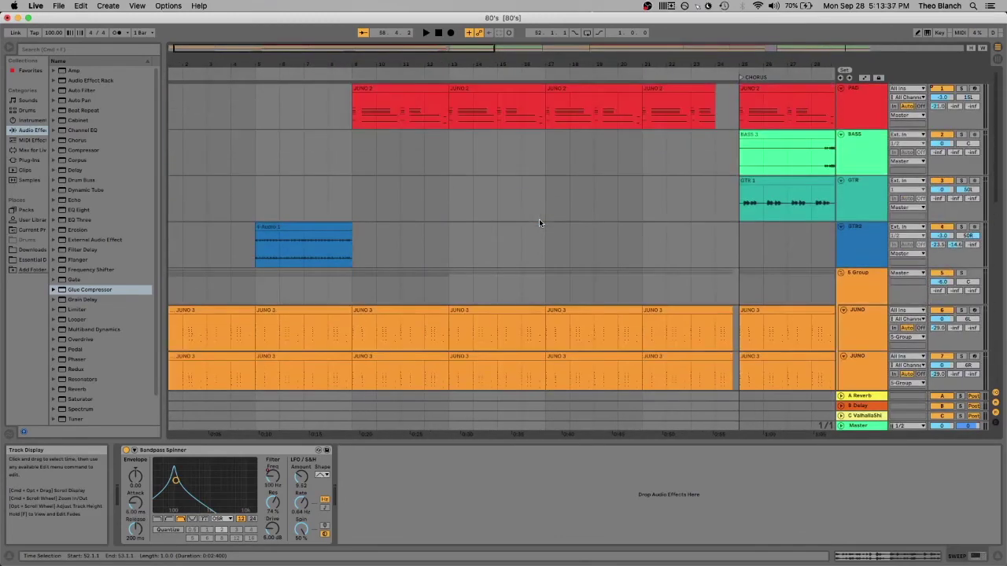
{"action": "scroll", "coordinate": [539, 223], "scroll_direction": "right", "scroll_amount": 10}
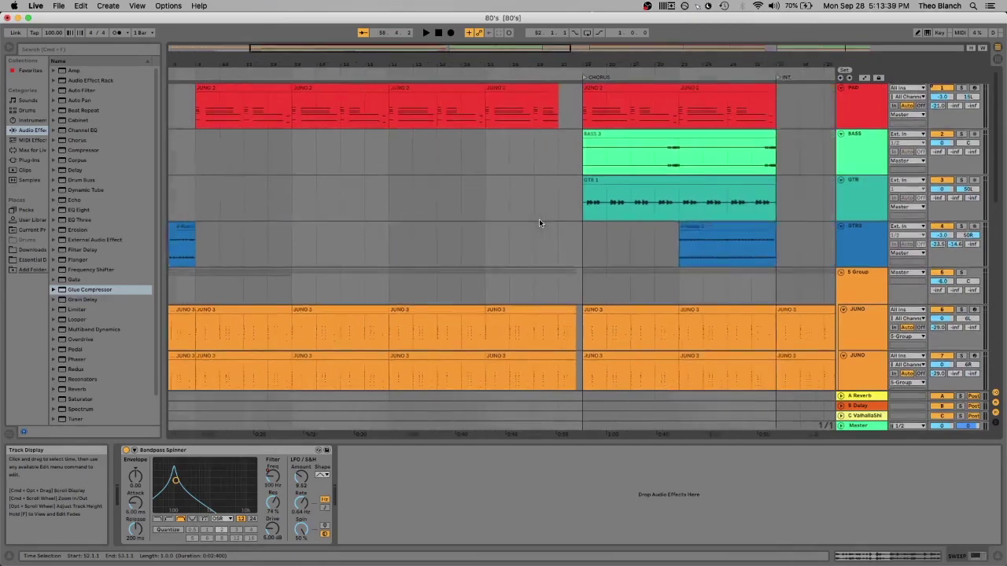
{"action": "scroll", "coordinate": [539, 223], "scroll_direction": "down", "scroll_amount": 10}
{"action": "scroll", "coordinate": [539, 223], "scroll_direction": "right", "scroll_amount": 5}
{"action": "scroll", "coordinate": [539, 223], "scroll_direction": "up", "scroll_amount": 10}
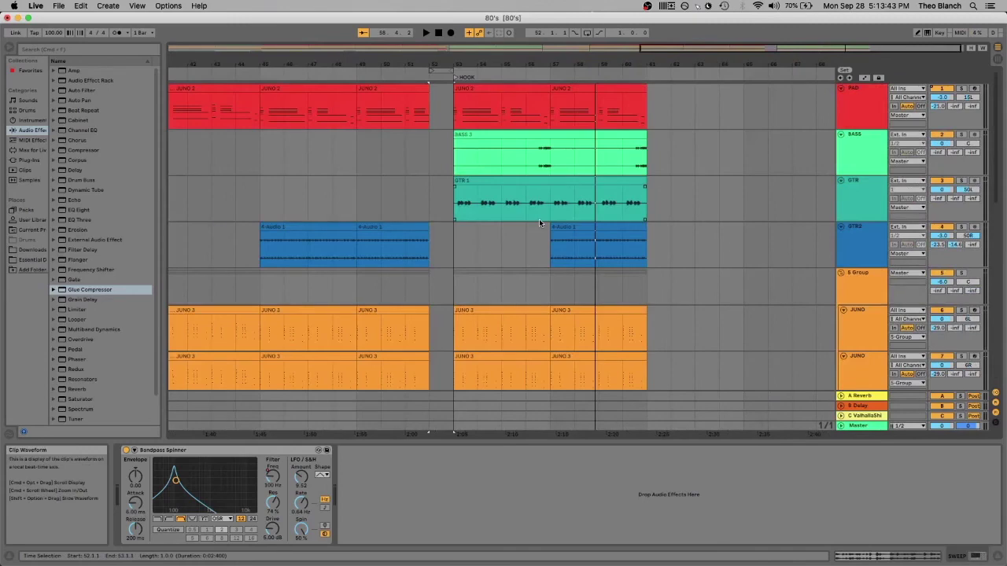